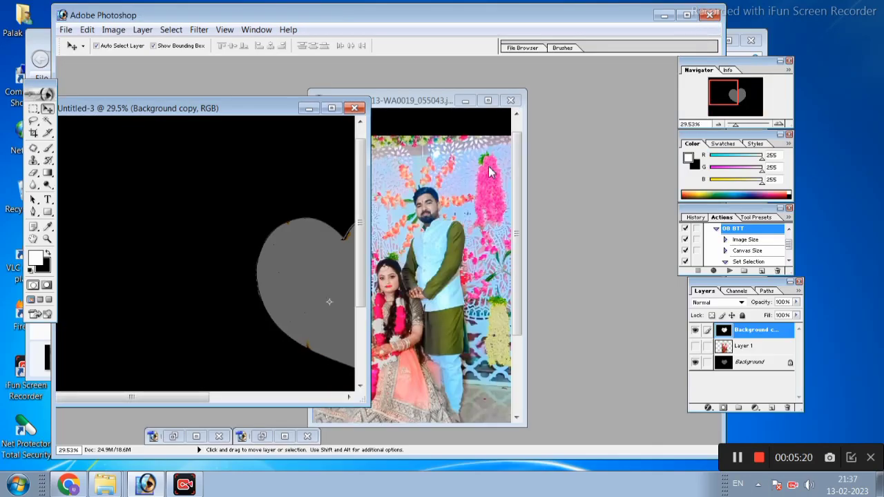
Drag the couple photo into Untitled-3 and centre it over the heart
drag(414, 276, 290, 261)
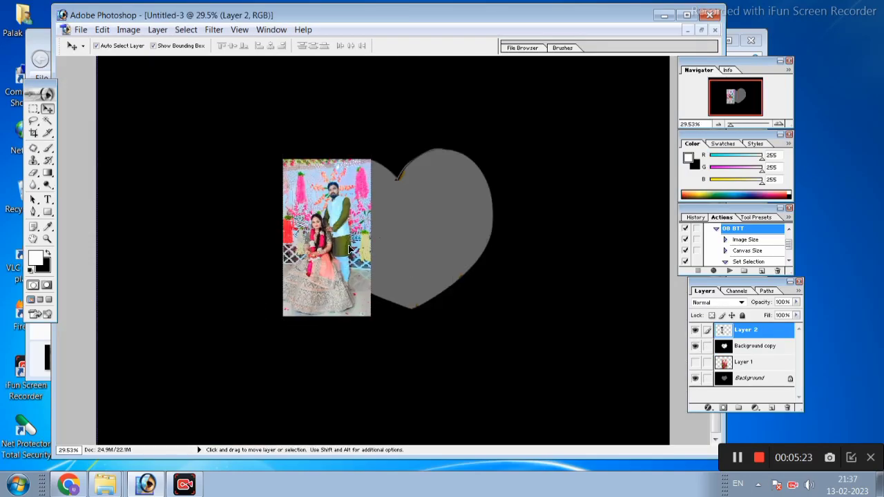
drag(354, 252, 428, 250)
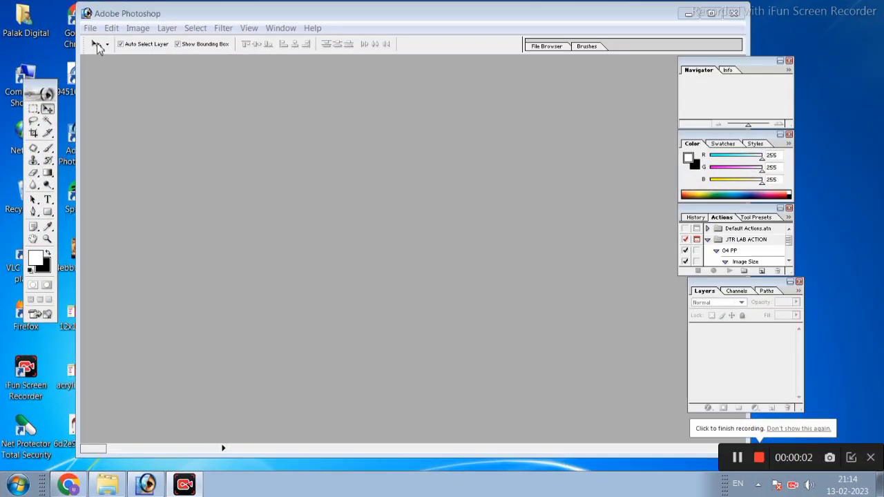
Import a 300 dpi A4 colour scan from WIA-EPSON L3110 Series as Untitled-1
click(89, 30)
mouse_move(112, 203)
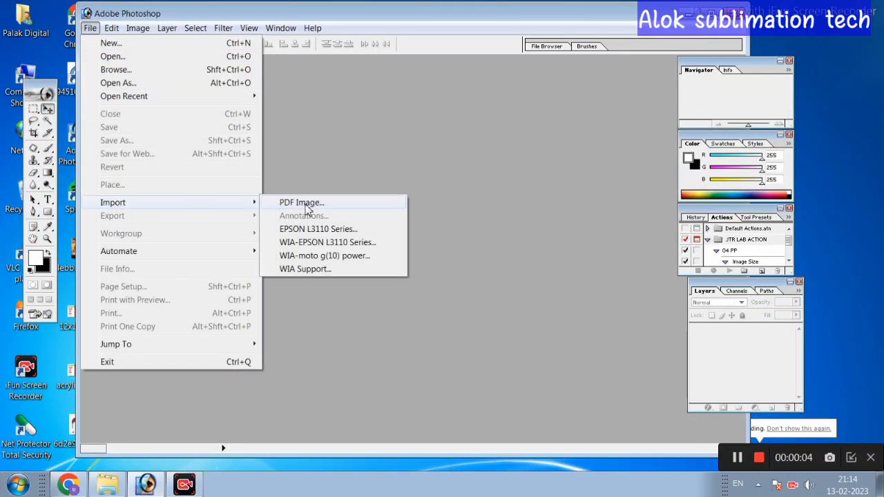
click(317, 229)
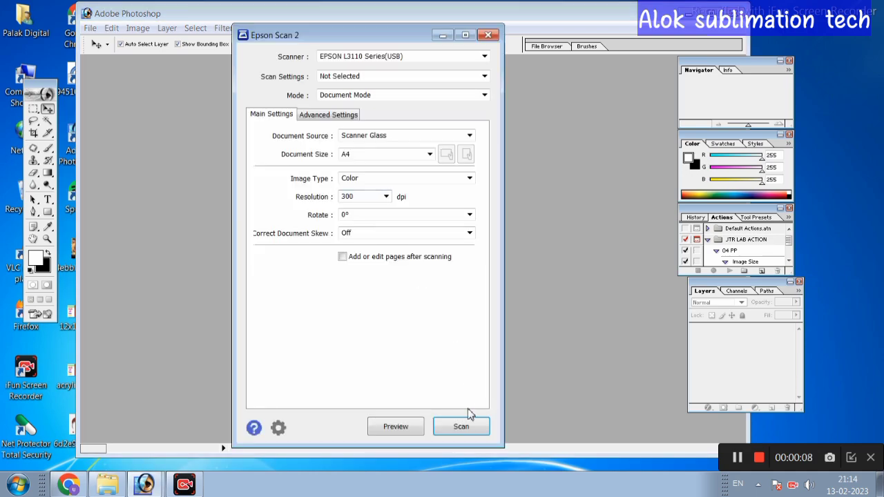
click(468, 425)
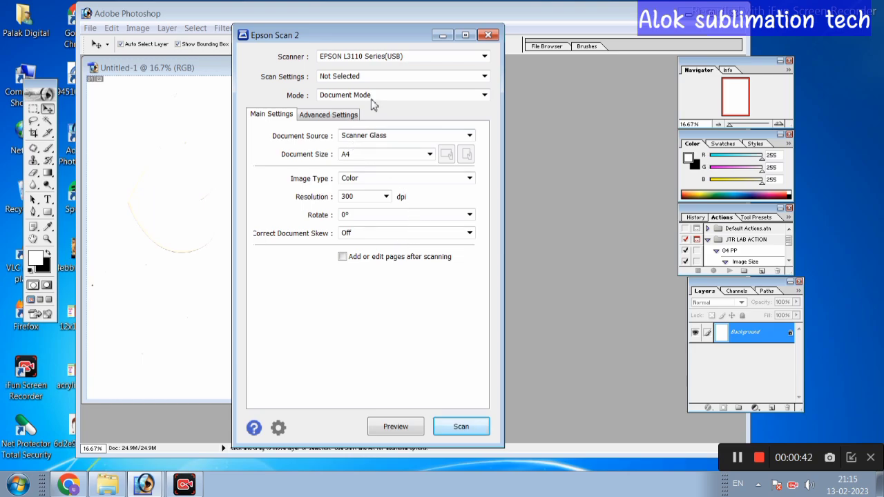
click(487, 35)
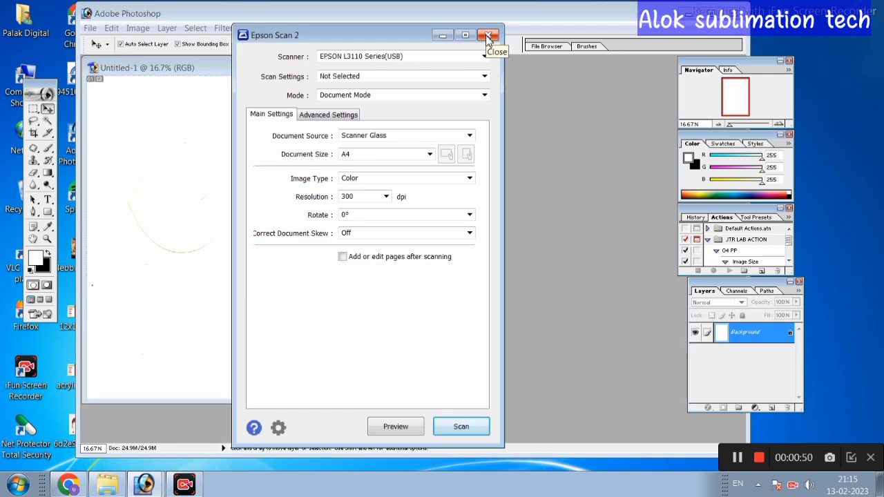
Close Epson Scan 2, maximize the scan and rotate the canvas 90° CCW to landscape
click(487, 36)
click(280, 67)
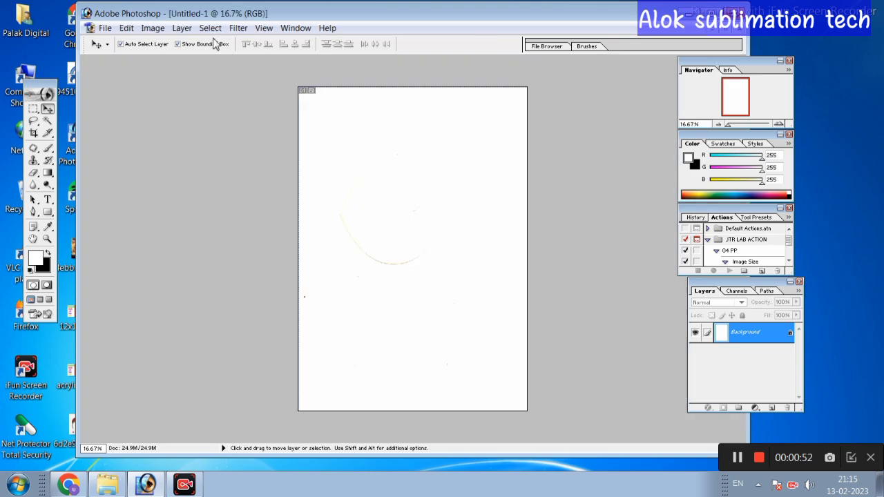
key(ctrl+0)
click(155, 28)
mouse_move(183, 149)
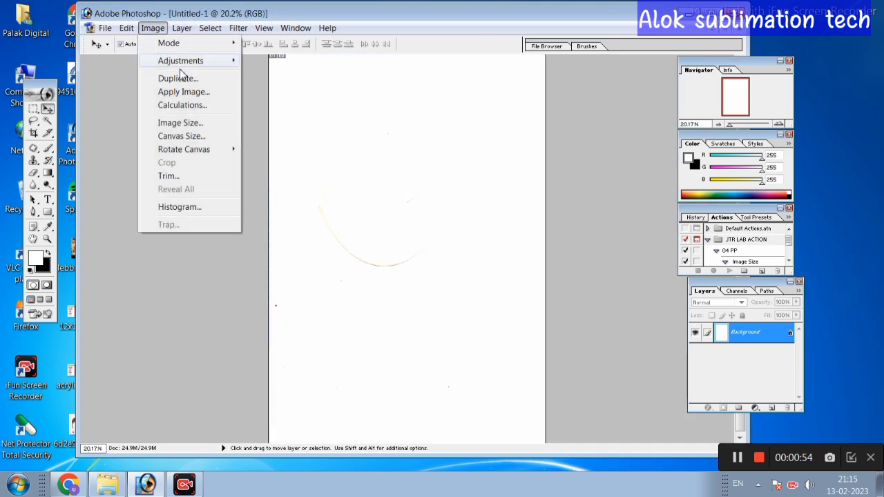
click(262, 178)
key(ctrl+0)
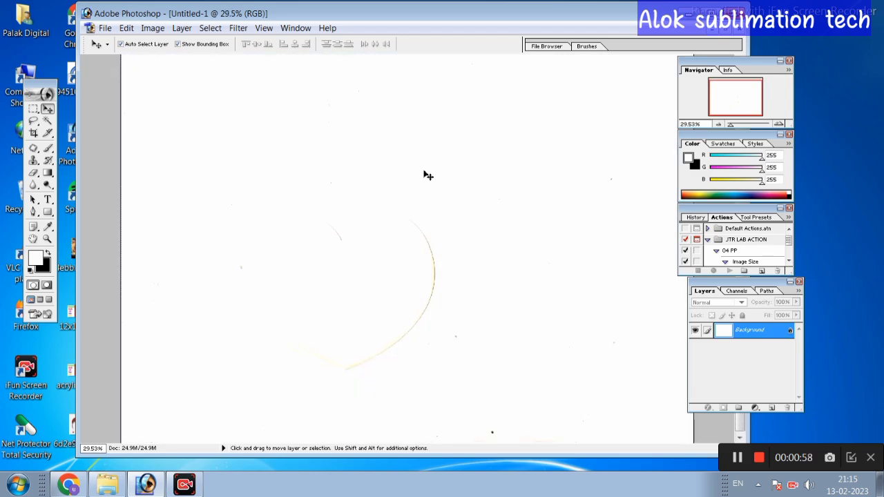
Test a Magic Wand selection of the white page, deselect, and zoom in with the Pen tool ready
click(47, 122)
click(326, 164)
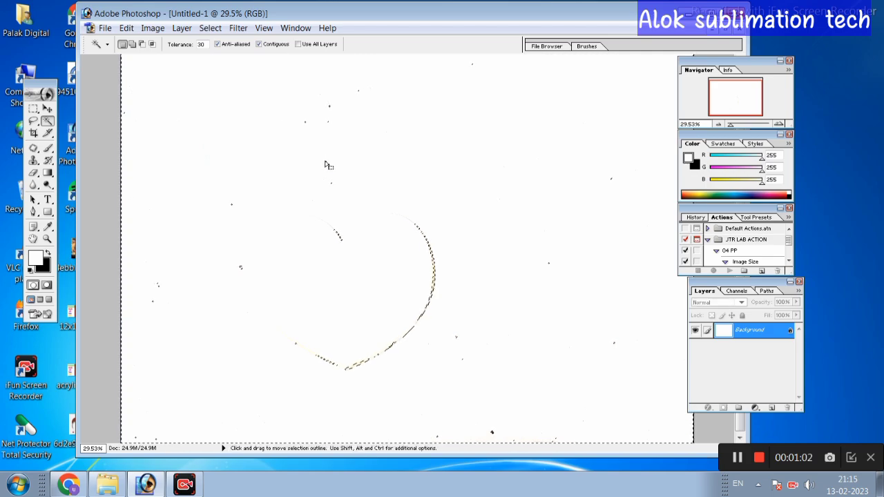
key(ctrl+d)
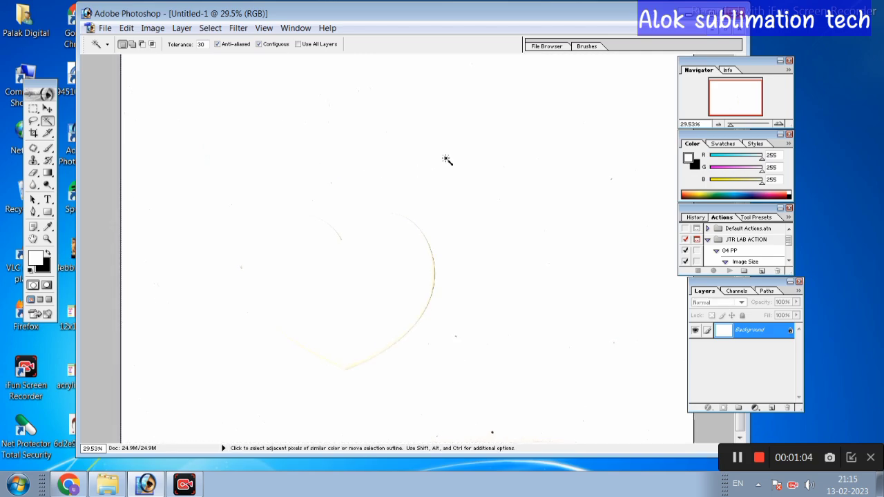
key(ctrl+plus)
key(ctrl+plus)
key(ctrl+plus)
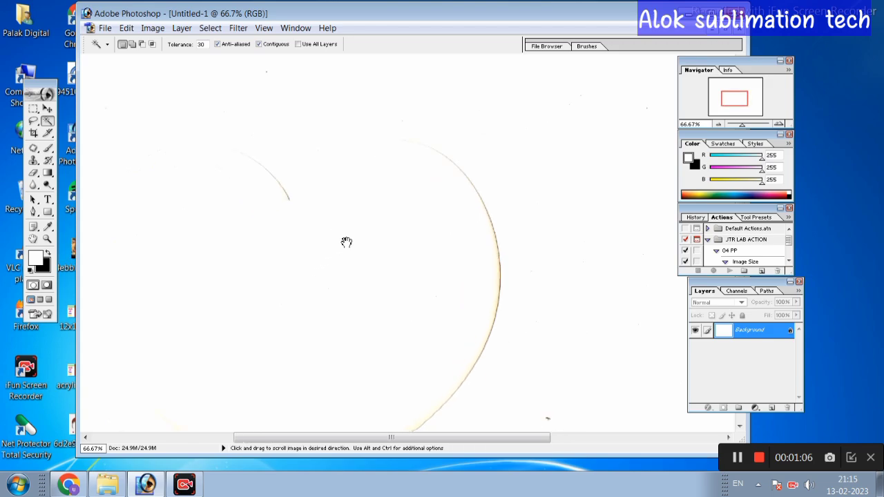
mouse_move(345, 242)
mouse_down()
mouse_move(392, 290)
mouse_move(405, 229)
mouse_move(412, 254)
mouse_up()
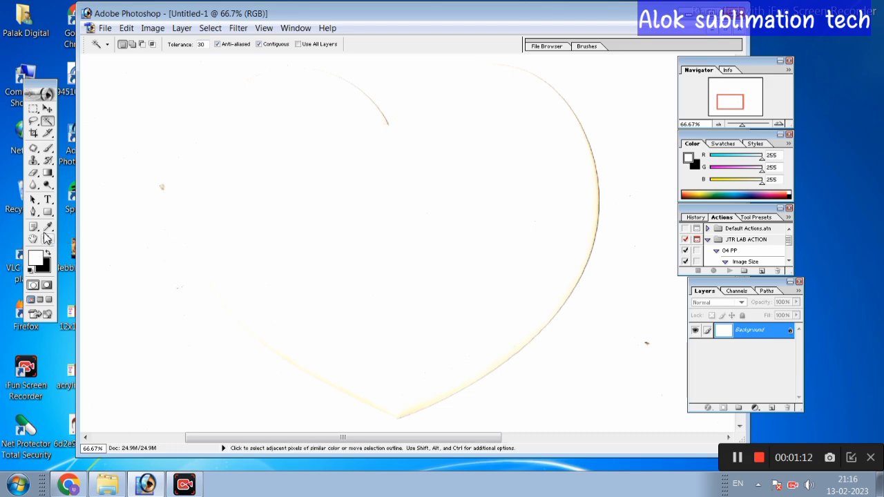
click(34, 212)
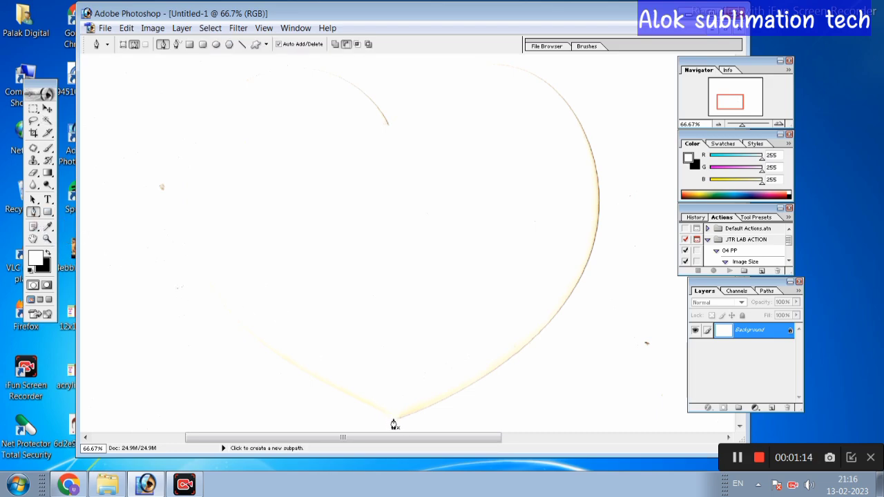
Start the heart path at the bottom tip, anchoring up the left side, over both lobes, and down the right
click(392, 418)
drag(238, 312, 201, 248)
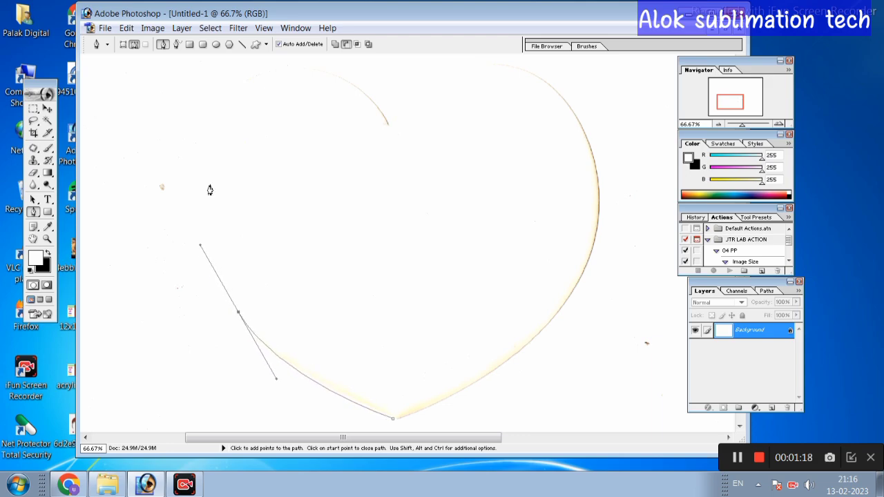
drag(248, 160, 253, 198)
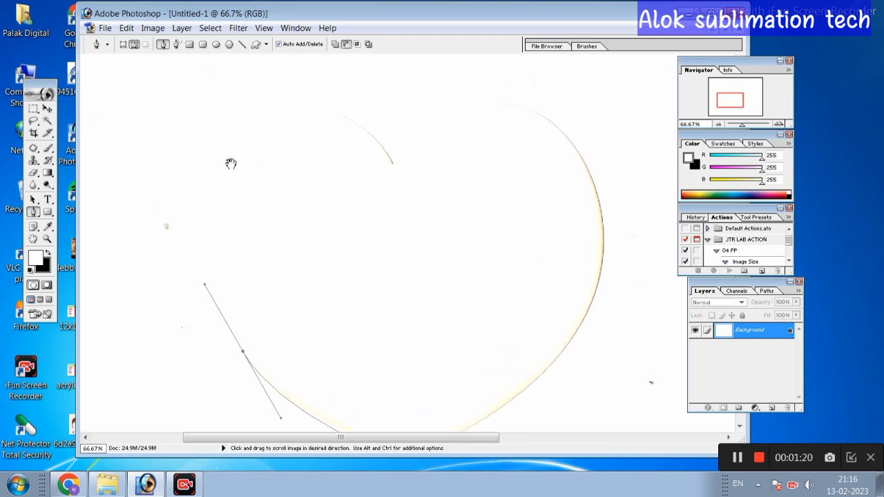
drag(221, 164, 248, 118)
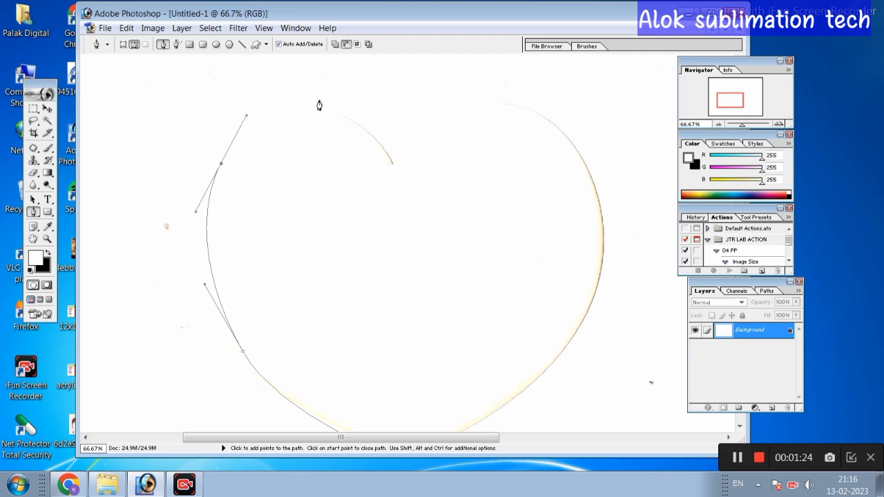
drag(329, 107, 359, 121)
click(385, 153)
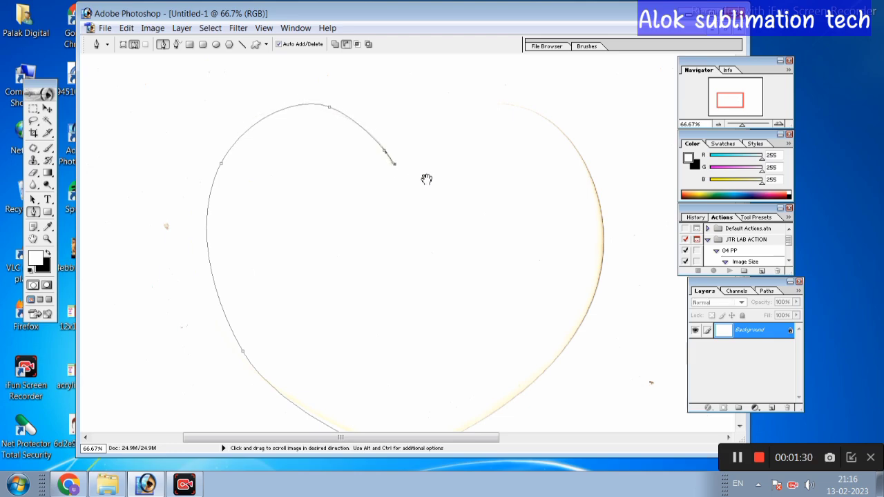
drag(424, 177, 336, 191)
drag(407, 119, 459, 123)
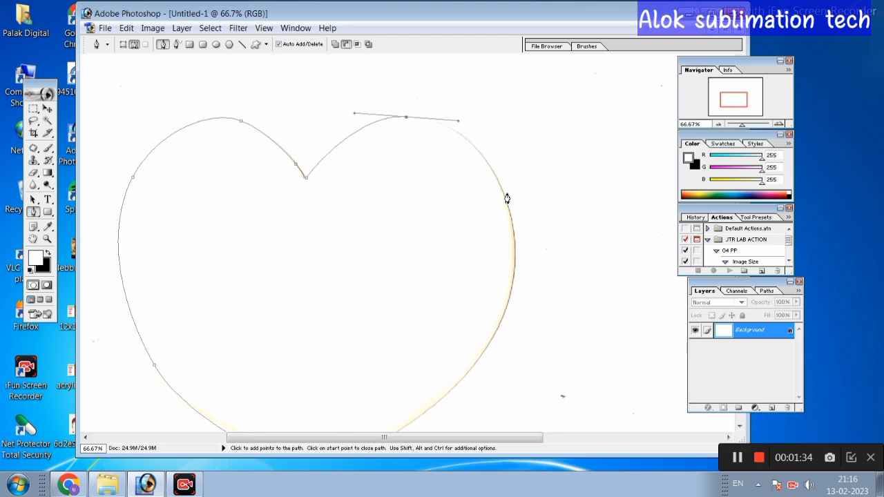
drag(508, 201, 515, 240)
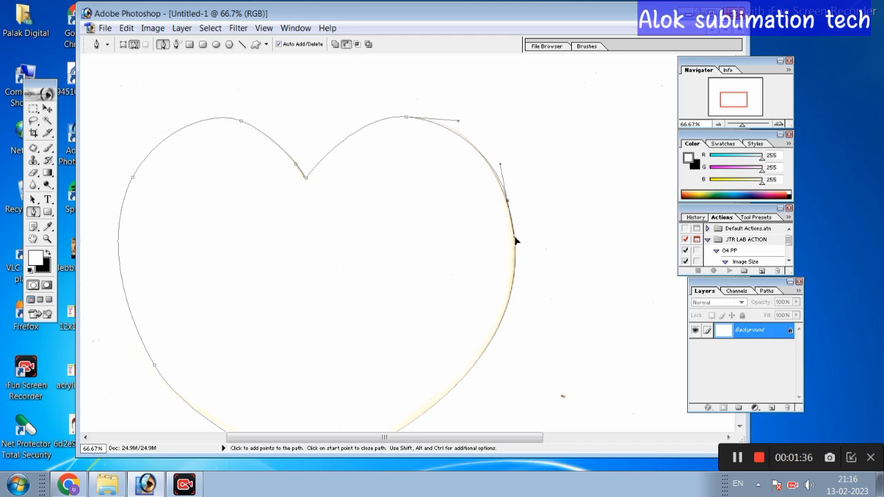
Redo the right-side anchor, continue around the lower right, and close the path at the tip
key(ctrl+z)
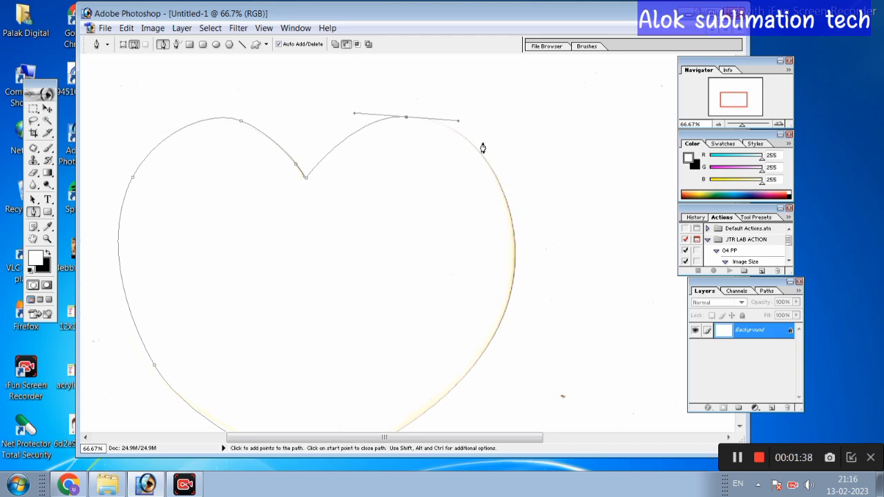
mouse_move(493, 170)
mouse_down()
mouse_move(505, 193)
mouse_move(493, 274)
mouse_up()
scroll(511, 196, down, 3)
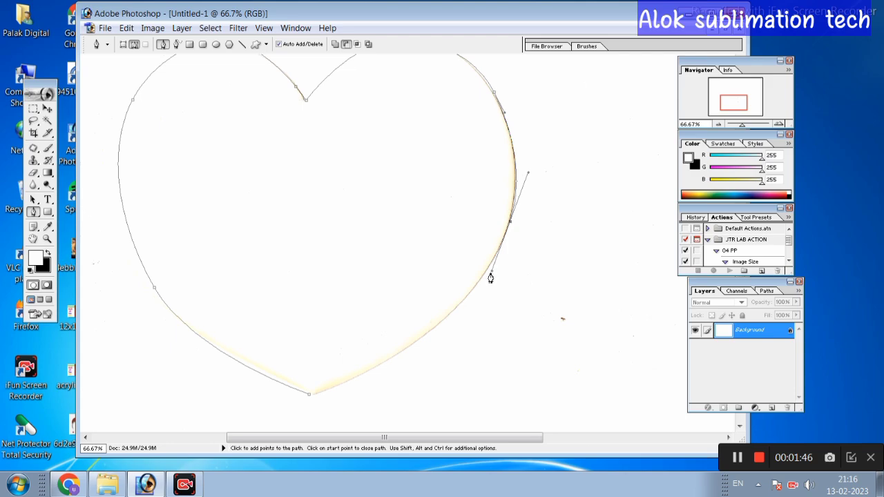
drag(449, 312, 447, 319)
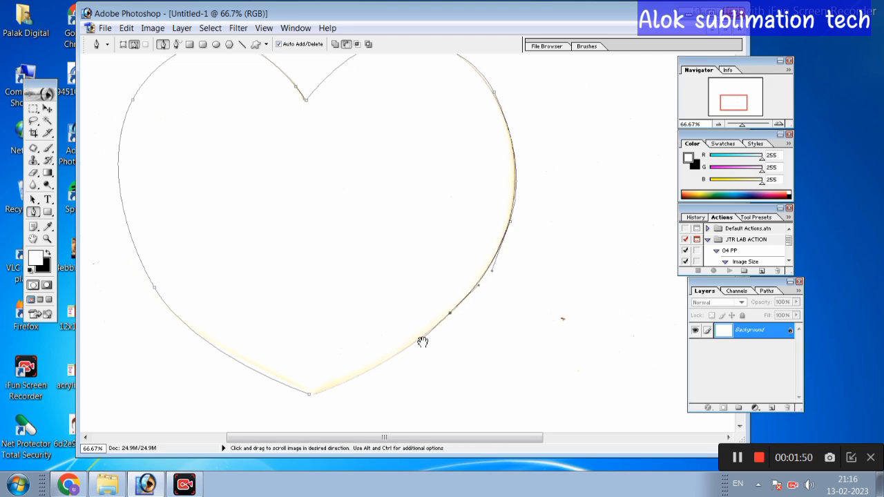
drag(420, 339, 426, 261)
click(376, 279)
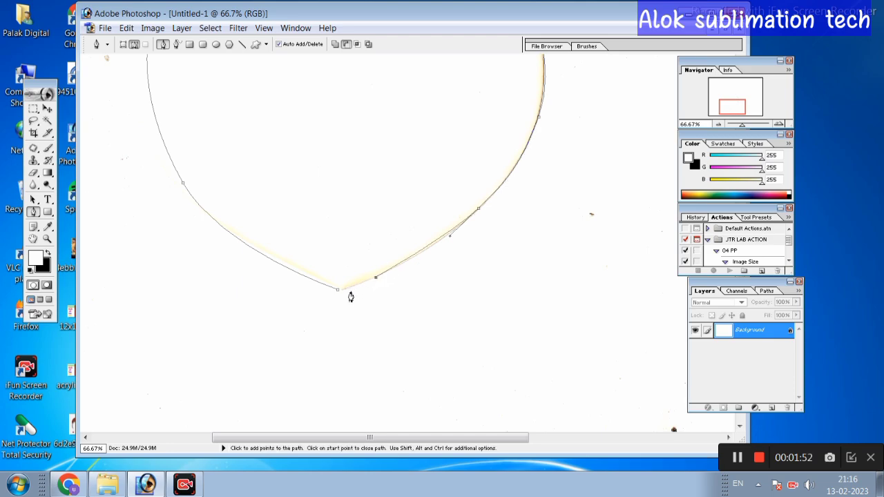
click(337, 290)
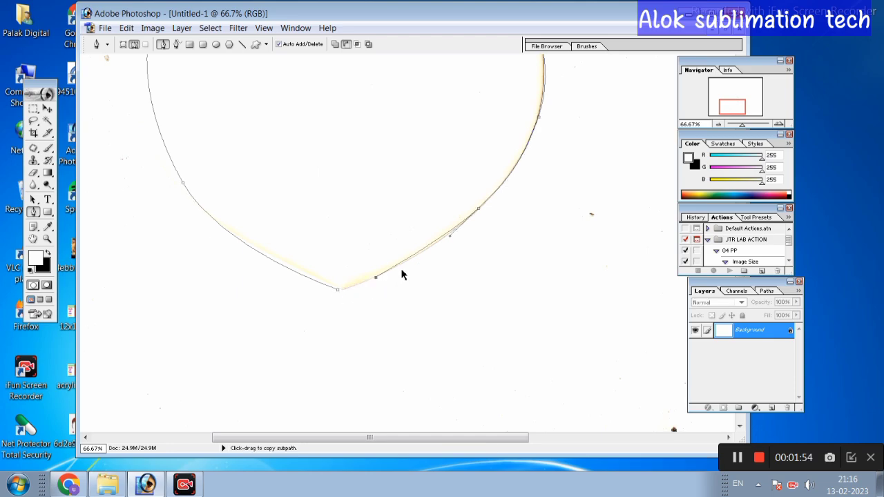
key(ctrl+alt+z)
key(ctrl+alt+z)
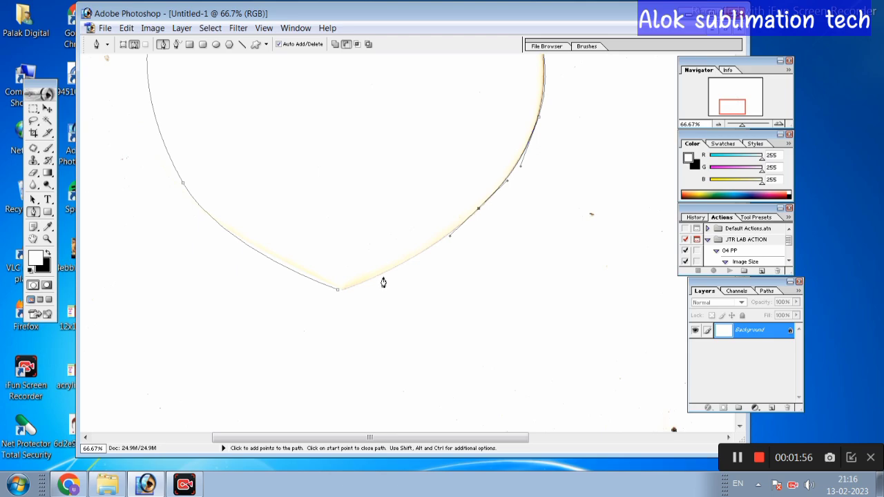
drag(378, 278, 375, 284)
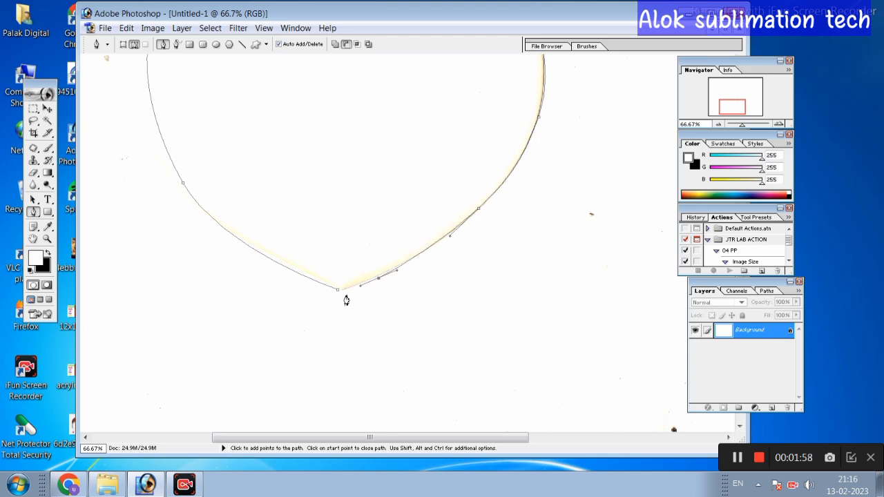
click(337, 291)
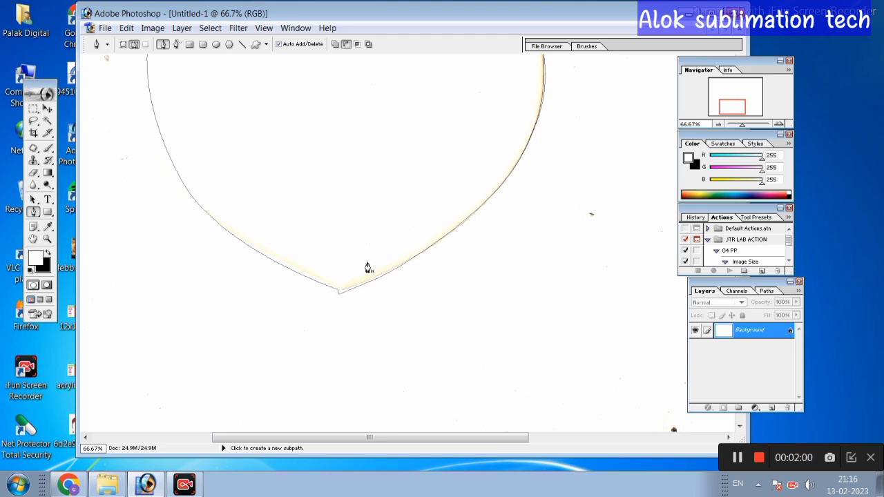
Load the path as a selection, invert it and fill the outside black
key(ctrl+Return)
scroll(483, 269, up, 2)
scroll(494, 247, up, 2)
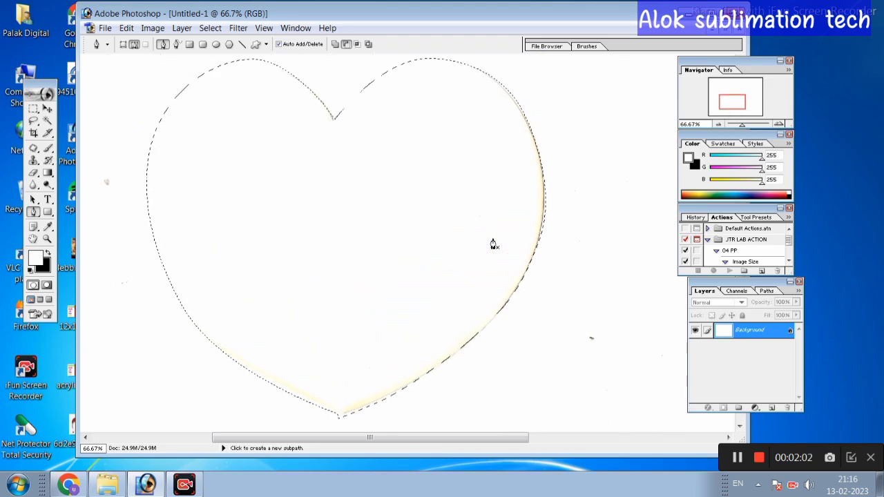
scroll(493, 243, up, 2)
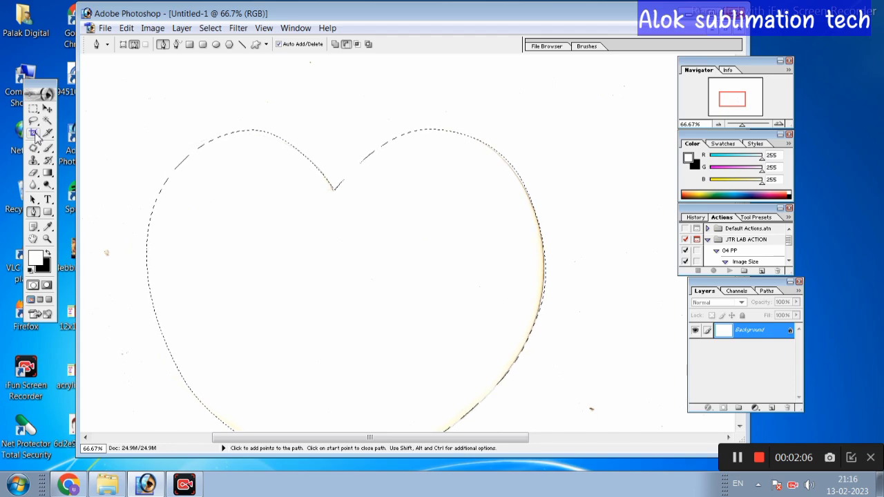
key(ctrl+shift+i)
key(ctrl+BackSpace)
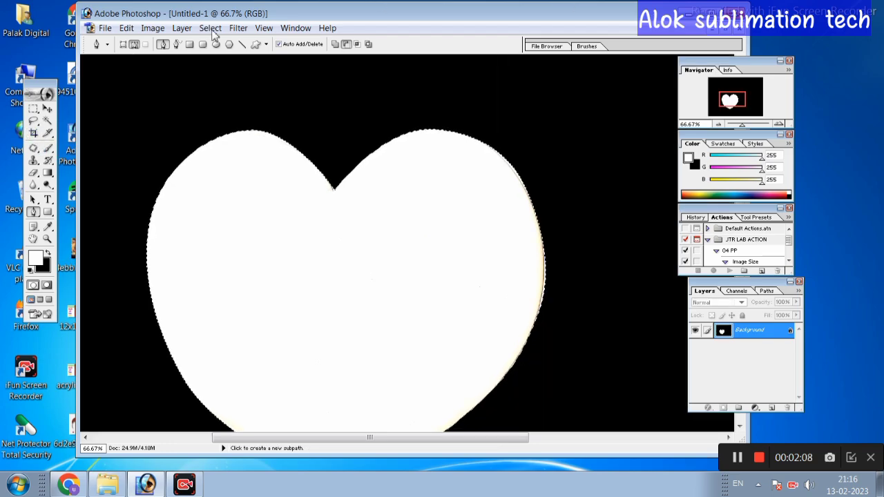
double_click(474, 15)
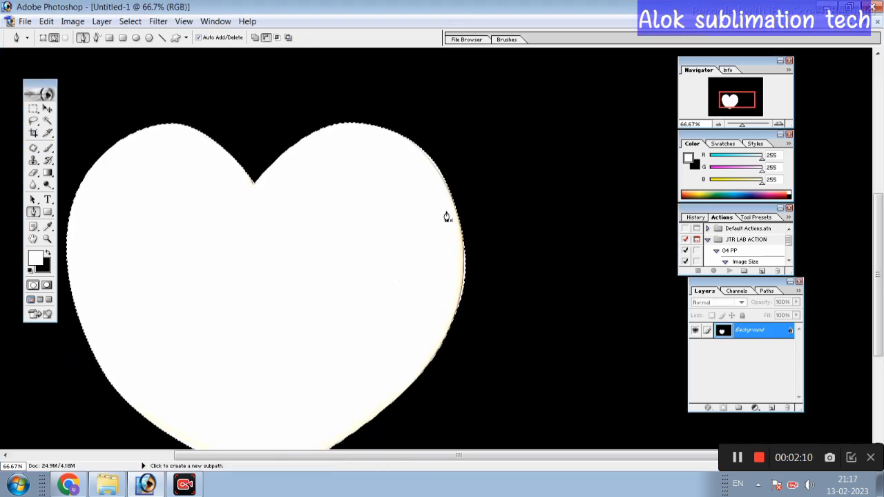
scroll(442, 235, down, 2)
scroll(437, 252, down, 2)
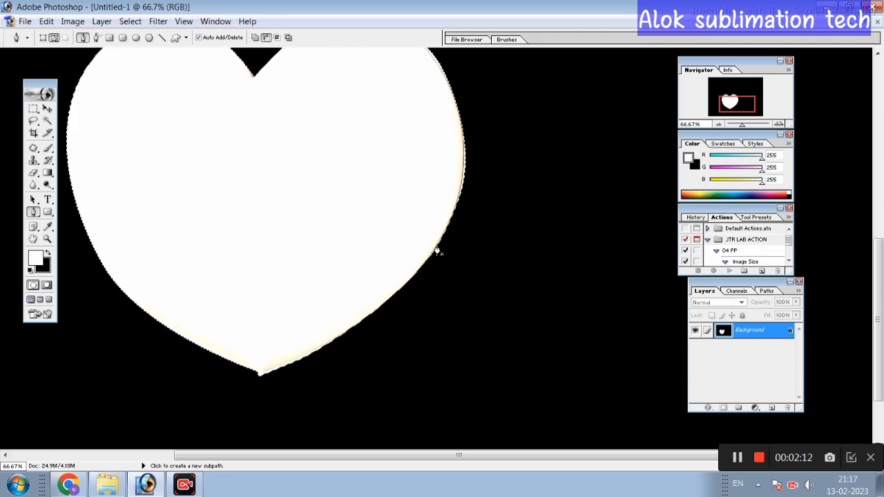
Undo the black fill, close the path at its start anchor and reload it as a selection
key(ctrl+z)
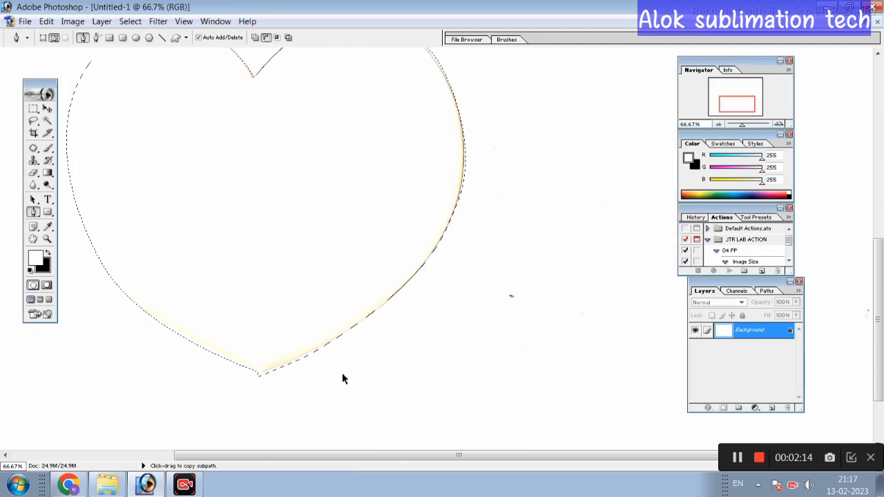
key(ctrl+d)
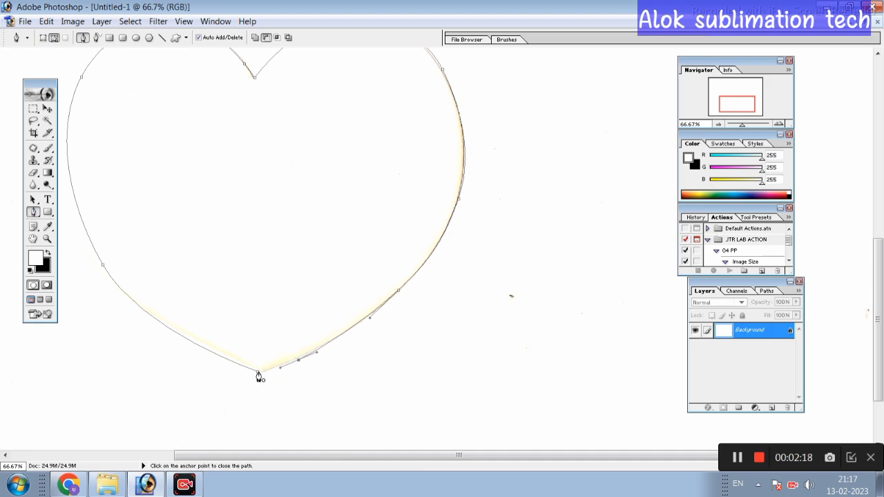
click(259, 375)
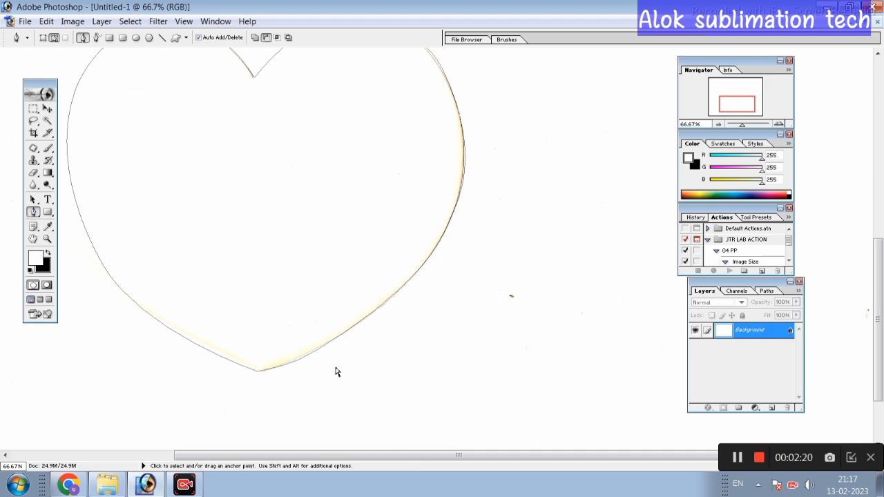
key(ctrl+Return)
key(ctrl+minus)
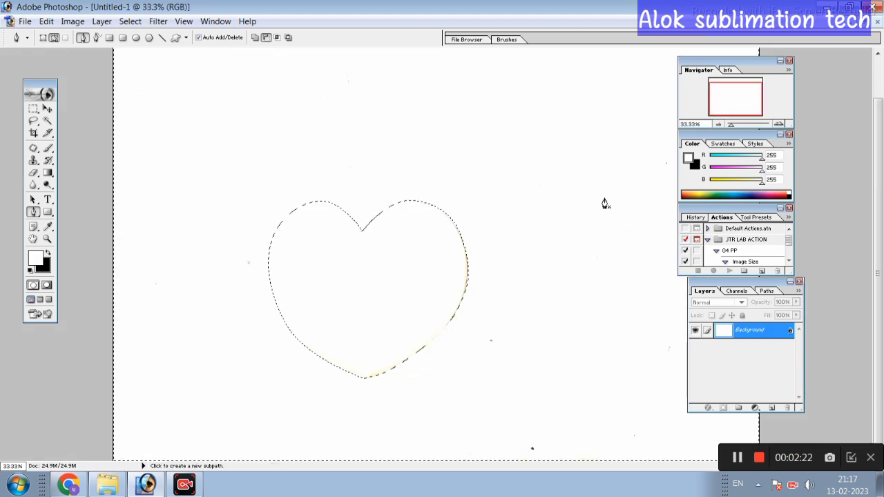
Invert the heart selection, fill it black, feather it 2 px, then deselect
scroll(273, 221, up, 1)
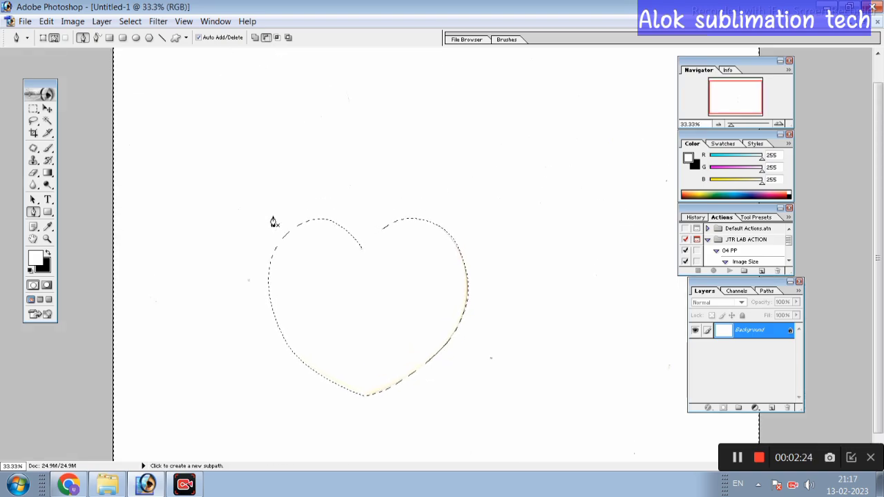
click(33, 133)
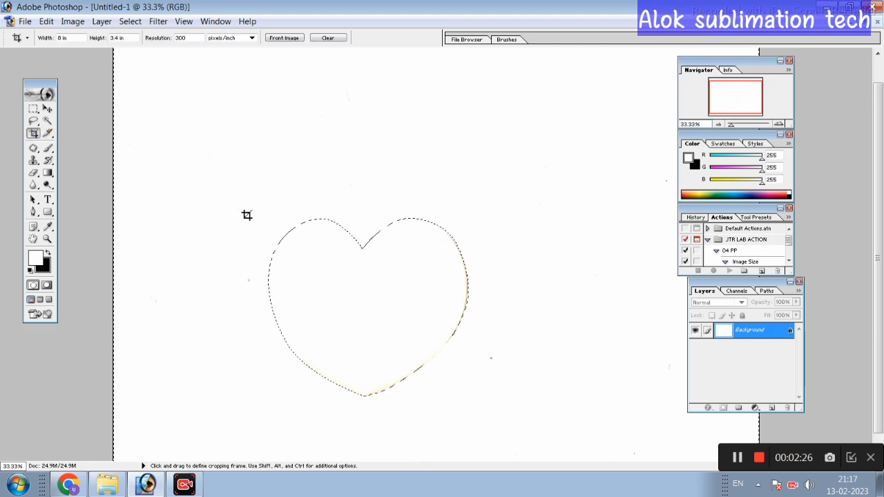
key(ctrl+shift+i)
key(ctrl+BackSpace)
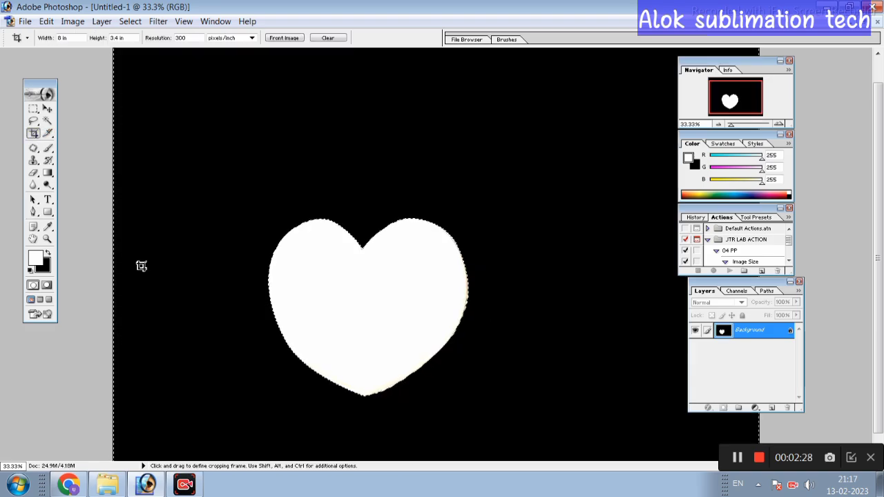
right_click(421, 260)
click(458, 294)
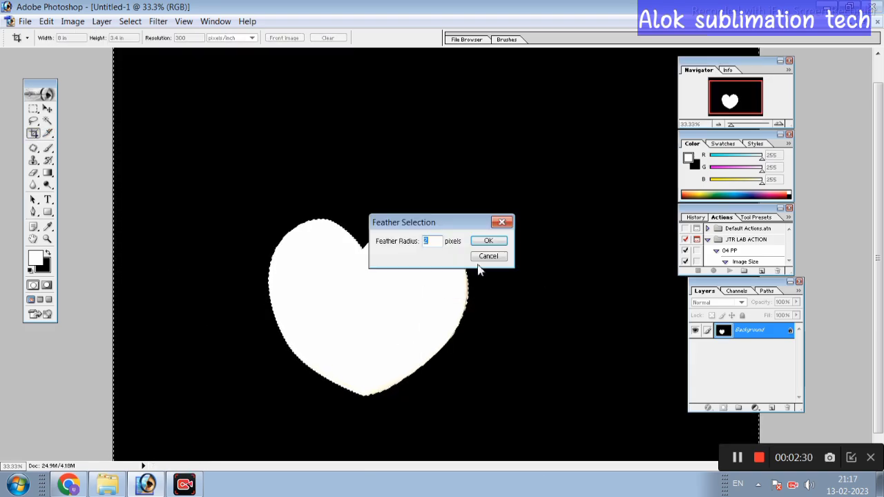
click(489, 239)
scroll(342, 245, down, 1)
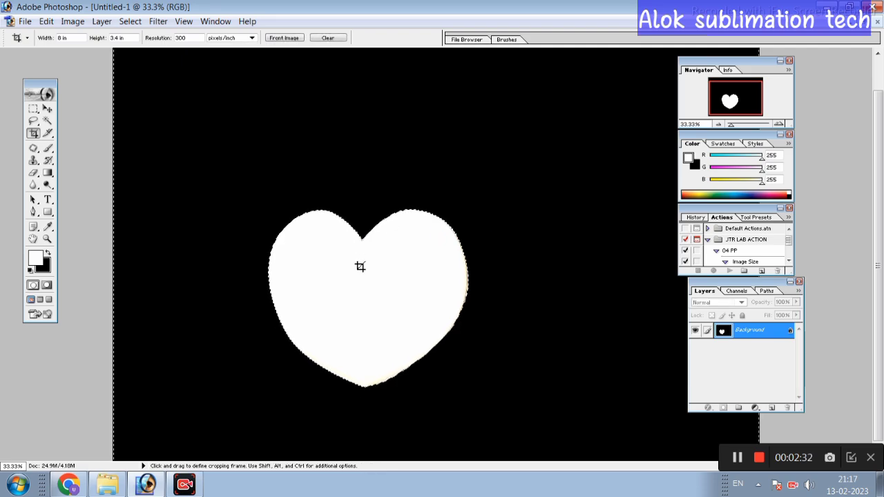
scroll(359, 265, down, 1)
key(ctrl+d)
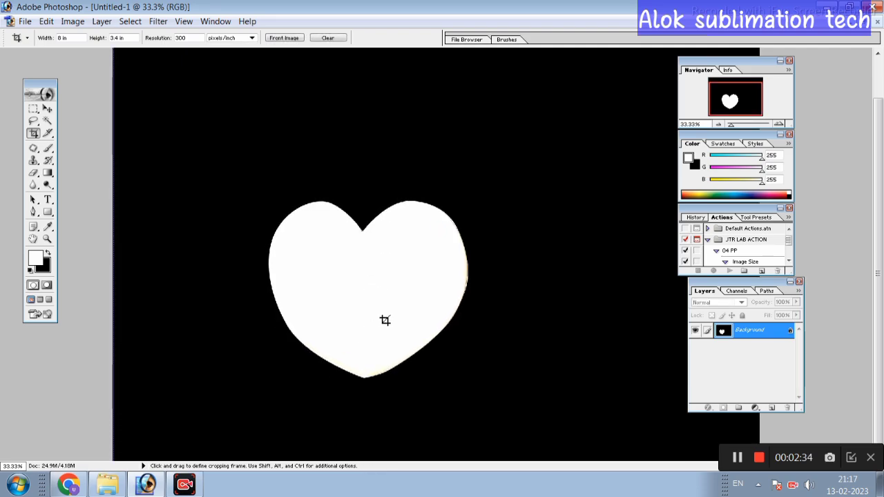
Duplicate the Background layer as Background copy after cancelling a first attempt
scroll(384, 320, up, 3)
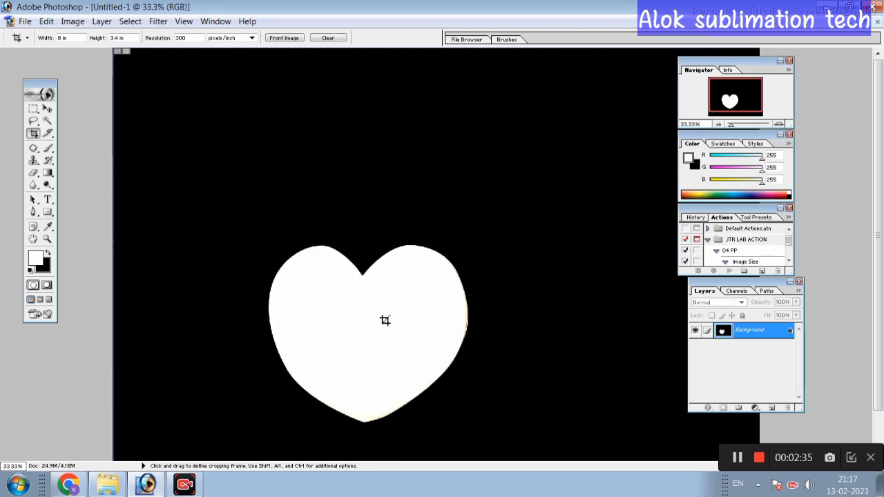
right_click(770, 331)
click(777, 215)
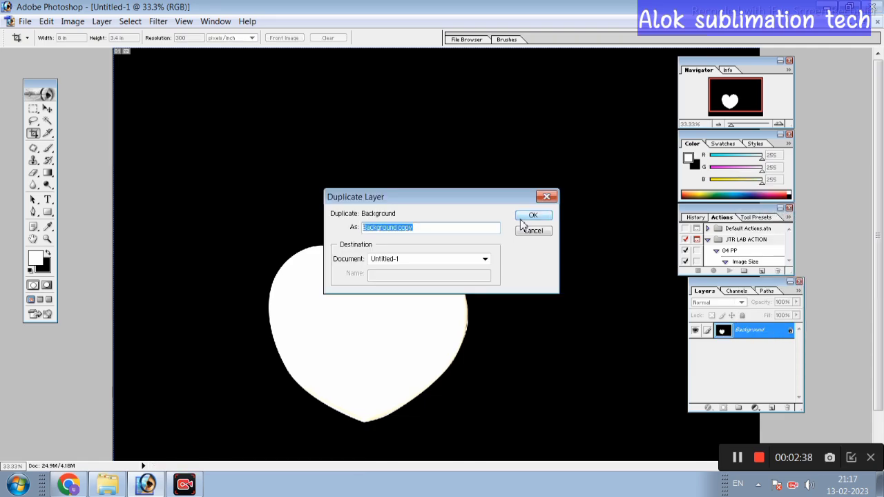
click(540, 232)
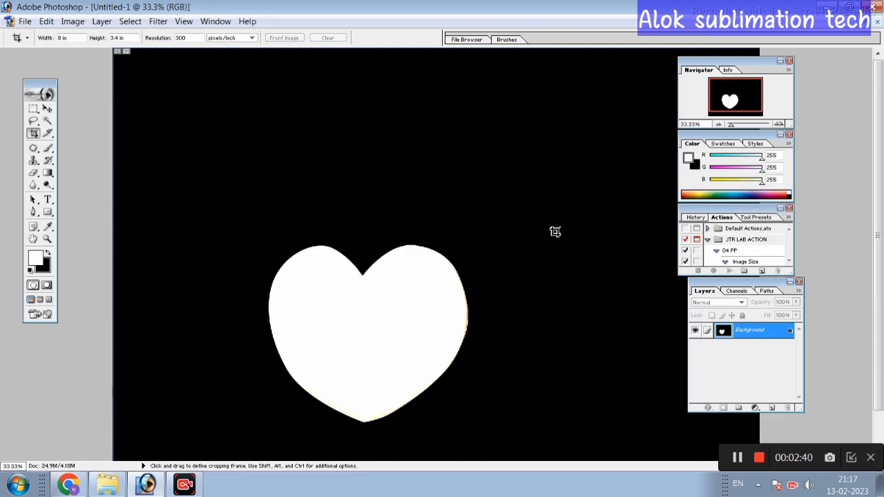
right_click(752, 333)
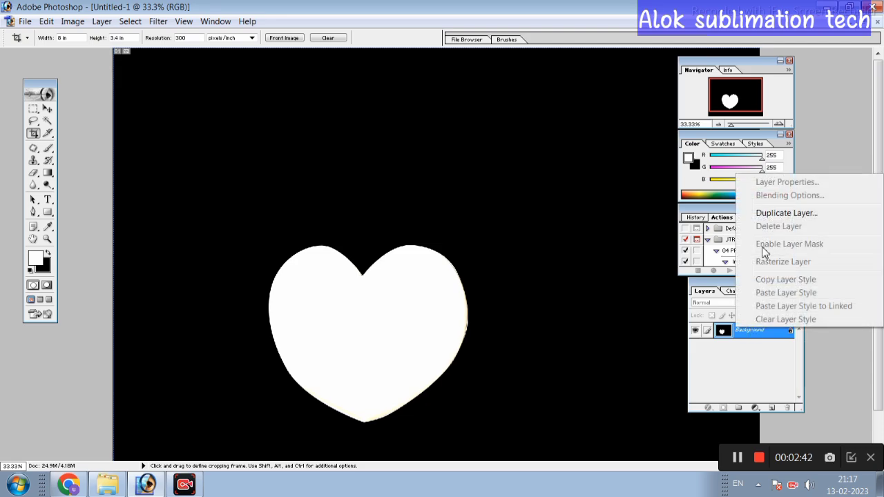
click(776, 213)
click(533, 219)
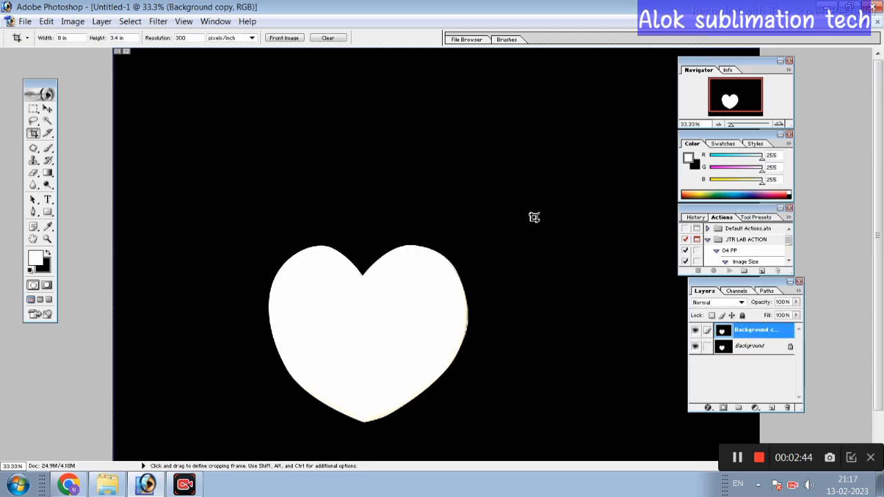
double_click(698, 12)
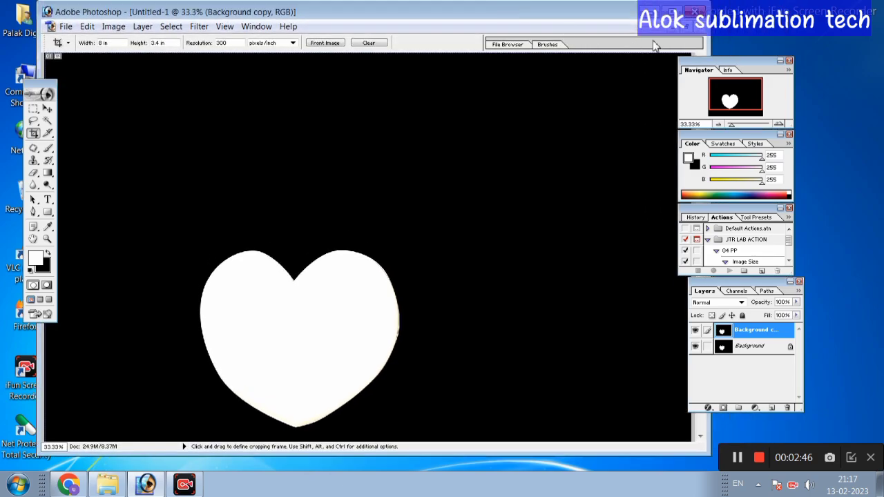
Float and reposition the Untitled-1 document window
click(687, 29)
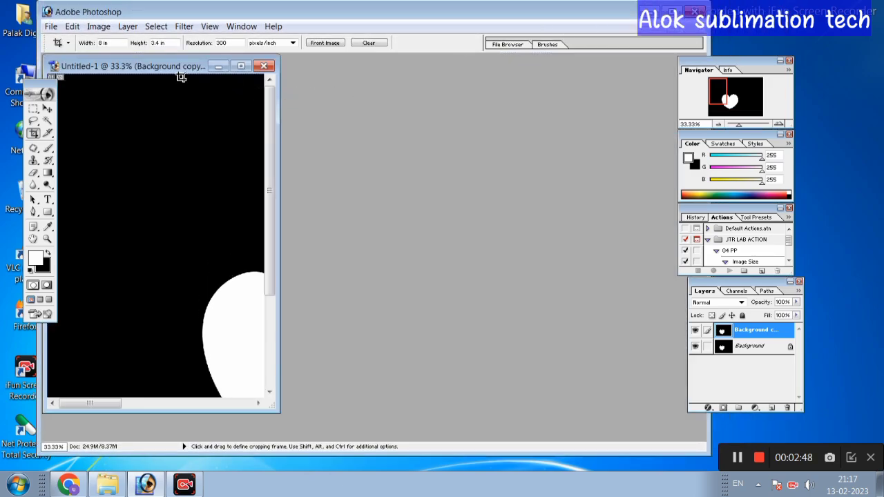
drag(178, 67, 439, 84)
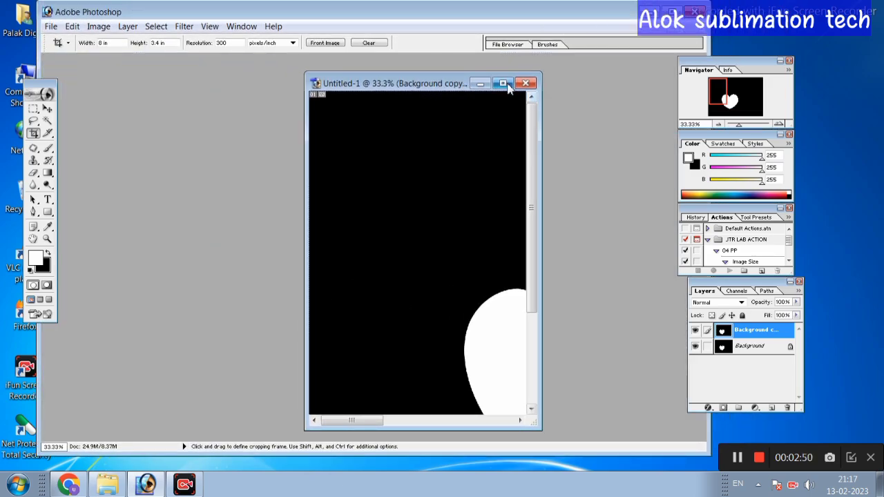
click(507, 83)
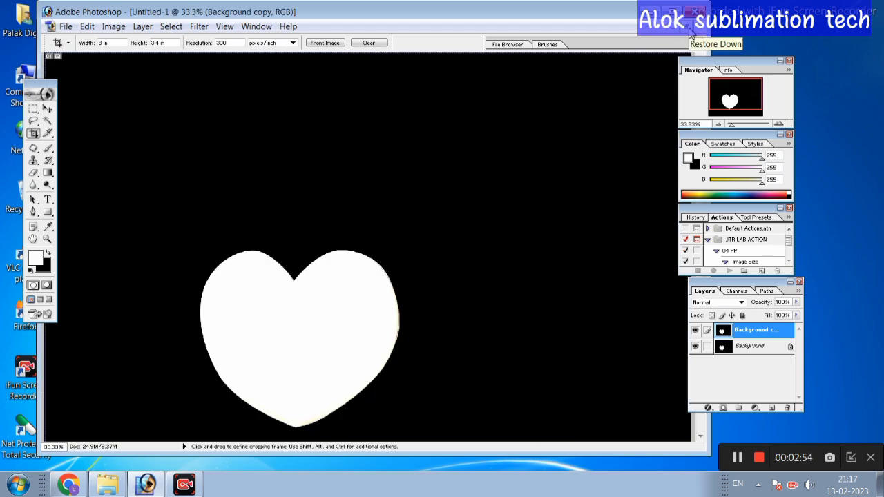
click(688, 29)
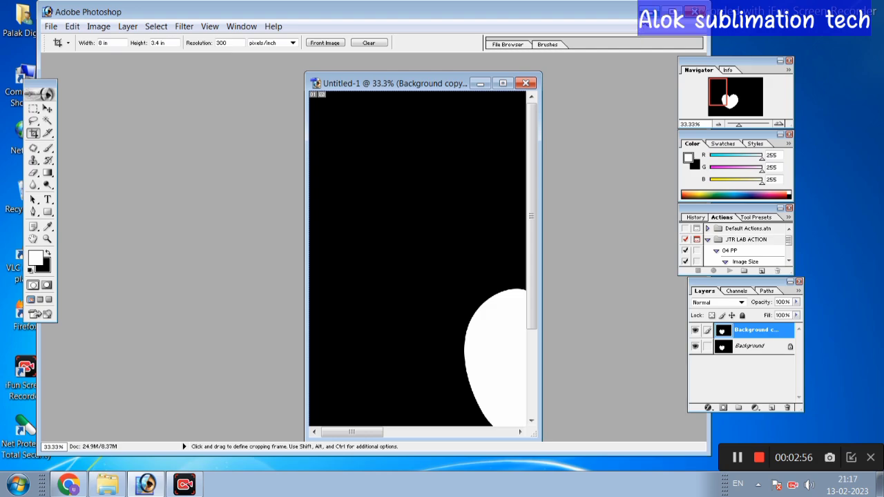
Open IMG-20230213-WA0015_055052.jpg from New folder, retrying after an open error
key(ctrl+o)
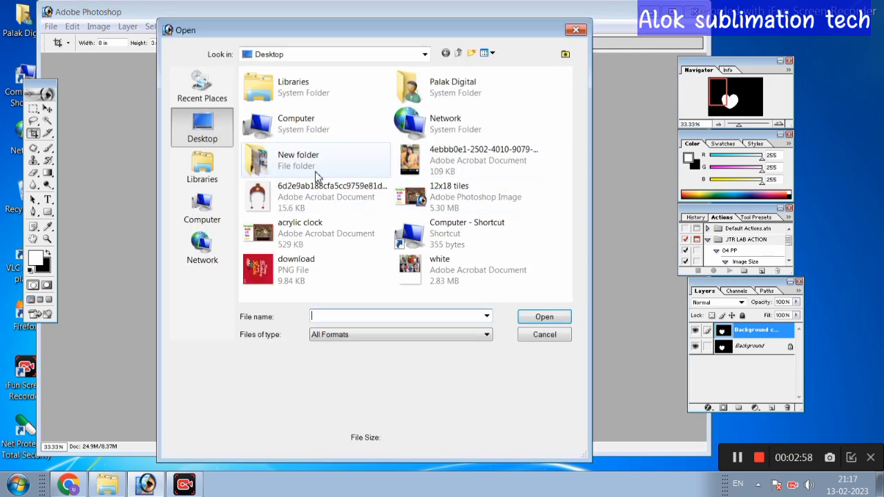
double_click(273, 166)
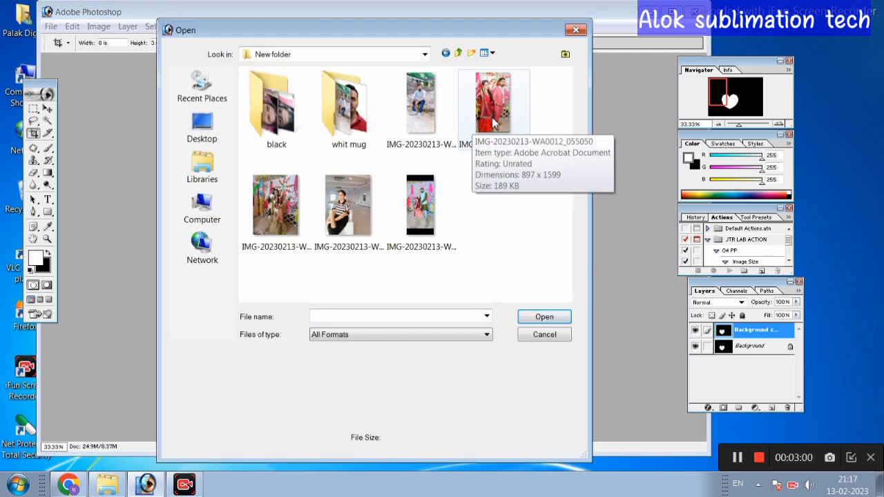
double_click(276, 205)
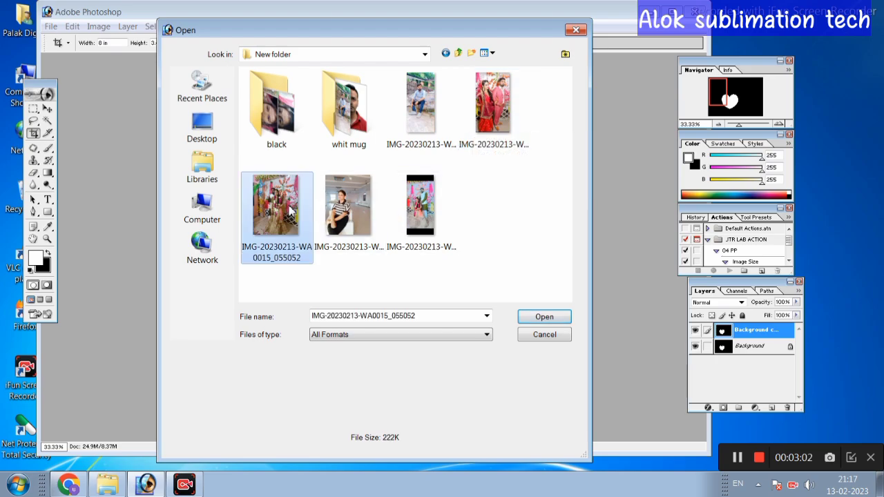
click(390, 192)
key(ctrl+o)
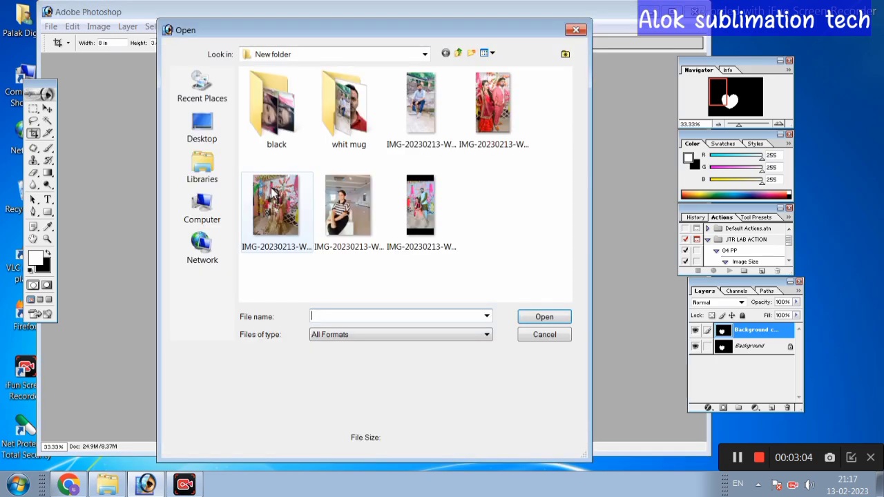
click(274, 202)
right_click(275, 202)
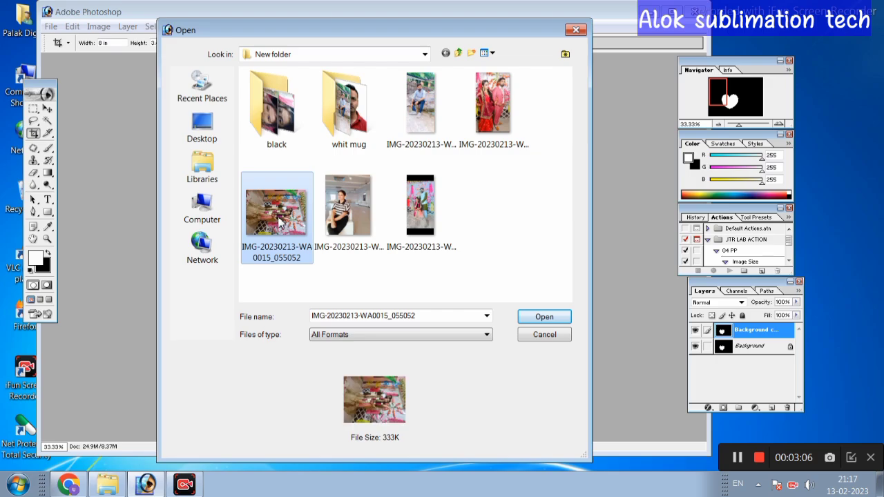
double_click(281, 223)
Rotate the photo 90° CCW to portrait and raise its Curves midpoint from 109 to 144
click(99, 26)
mouse_move(130, 147)
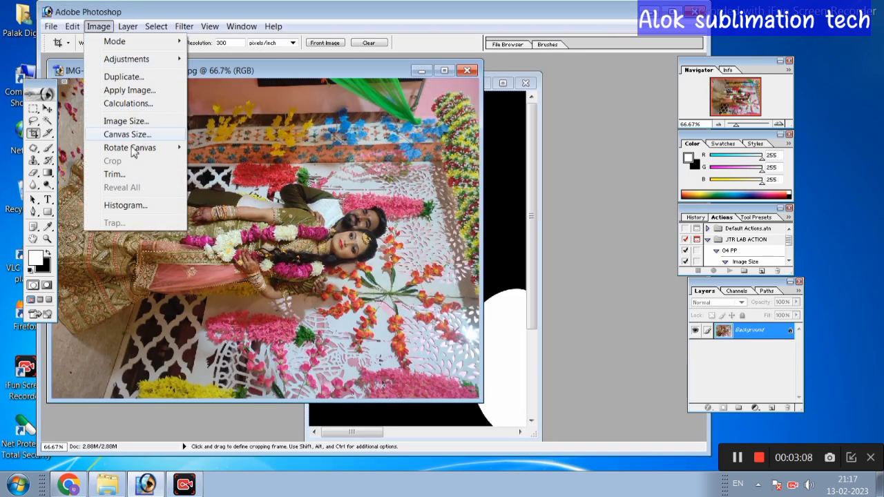
click(204, 178)
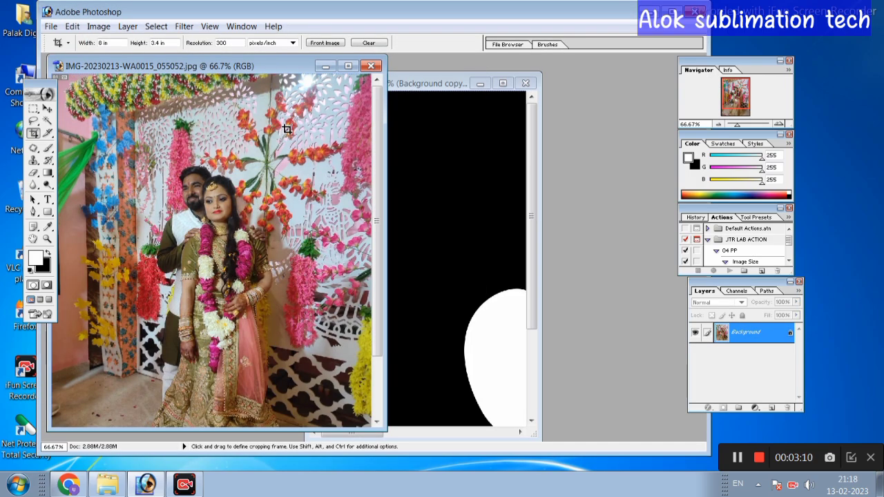
key(ctrl+m)
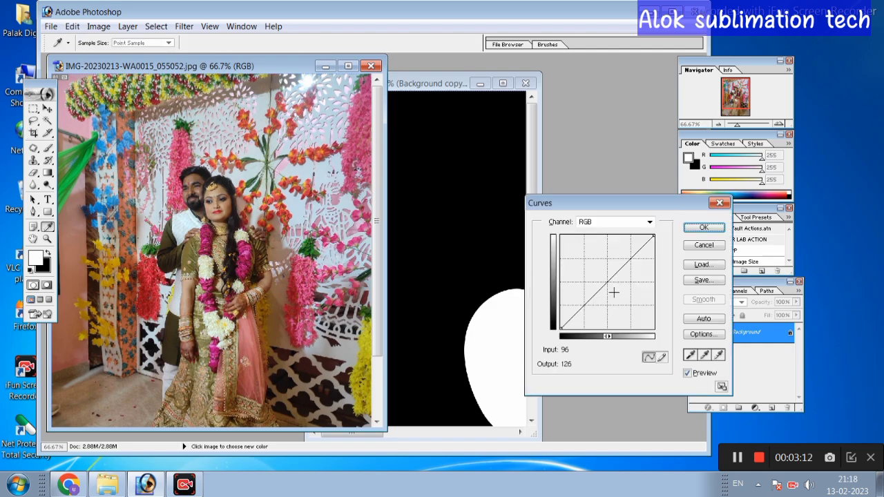
drag(601, 277, 600, 275)
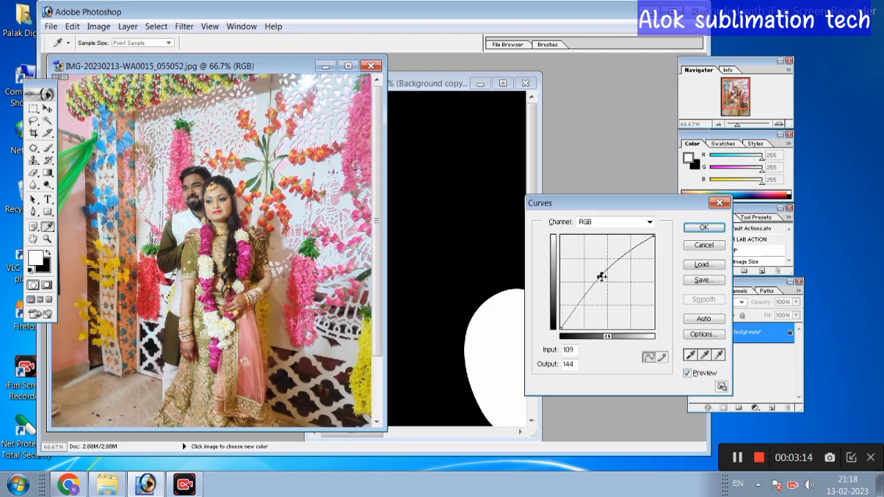
click(703, 228)
key(c)
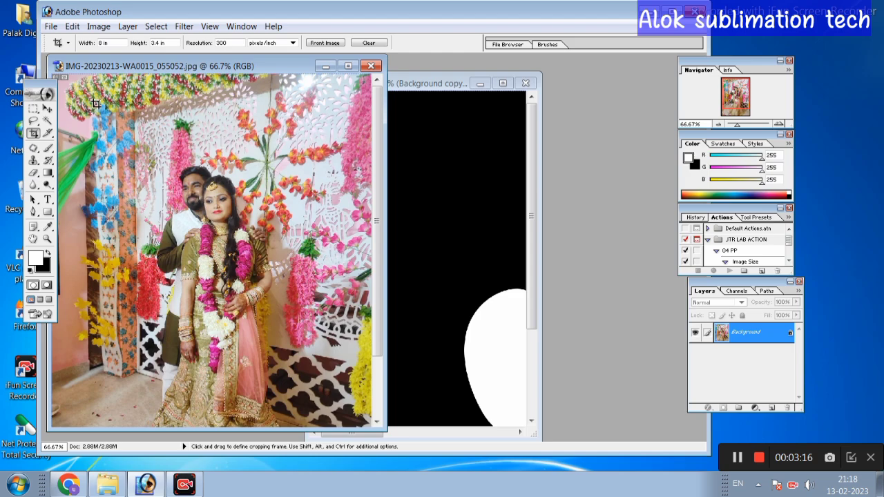
Apply Brightness/Contrast to the photo with Contrast +5
click(99, 26)
click(264, 139)
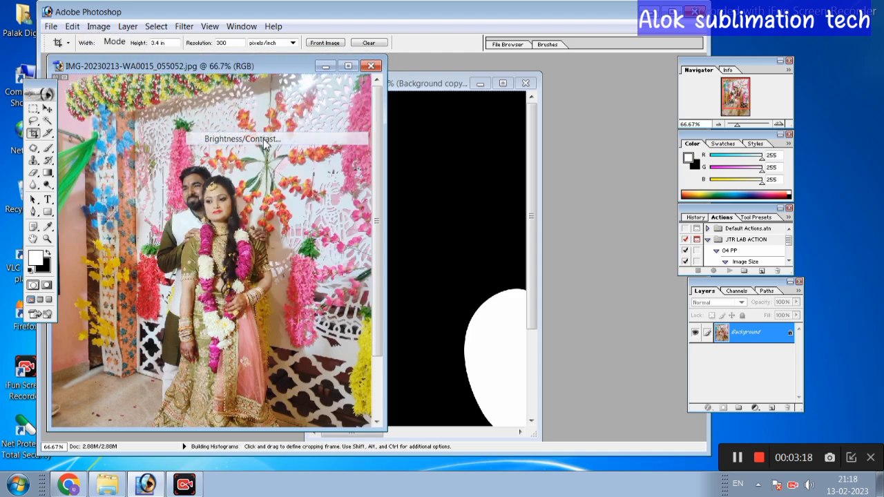
click(580, 289)
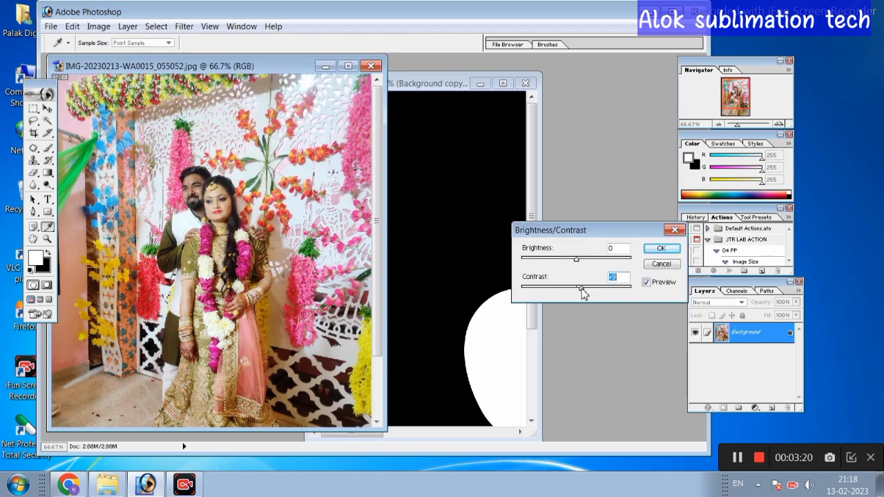
click(661, 248)
Drag the photo into Untitled-1, scale it to about 144%, and send Layer 1 below the heart
click(47, 109)
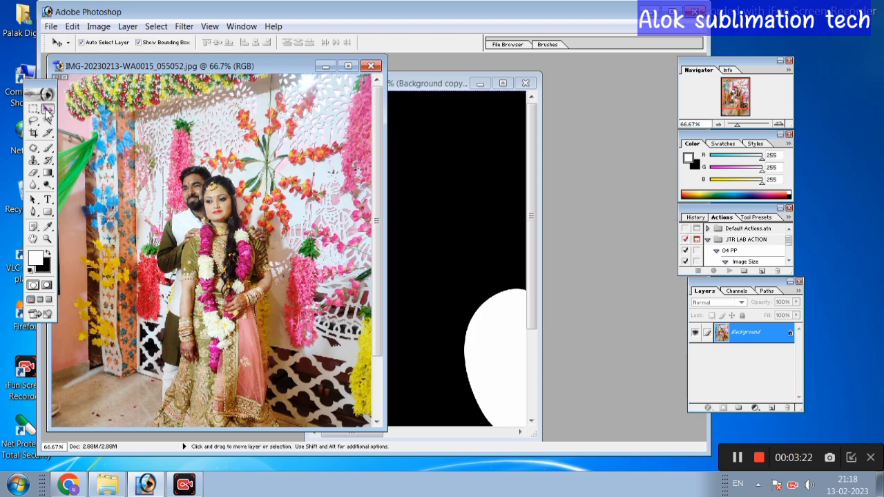
drag(231, 218, 489, 331)
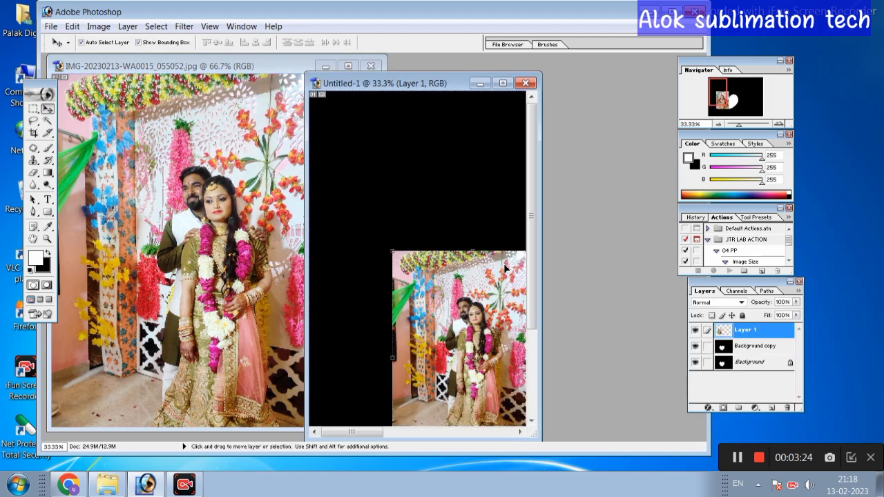
click(509, 83)
drag(260, 268, 353, 265)
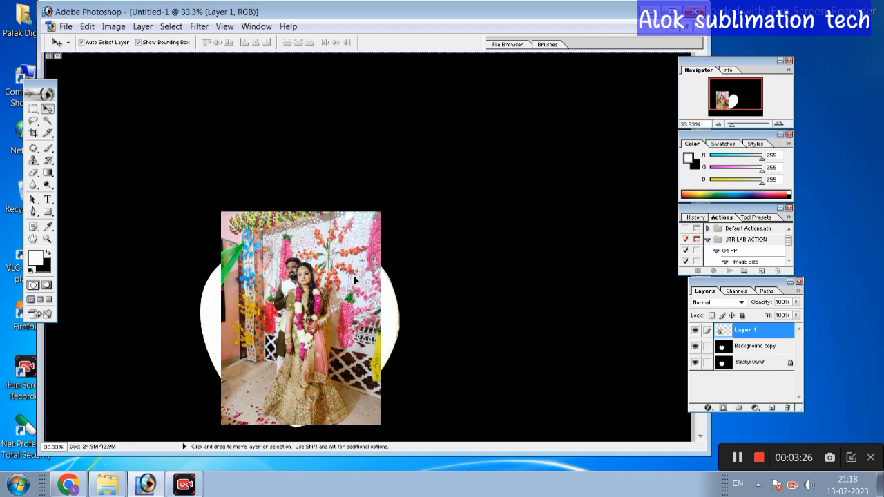
drag(376, 203, 457, 191)
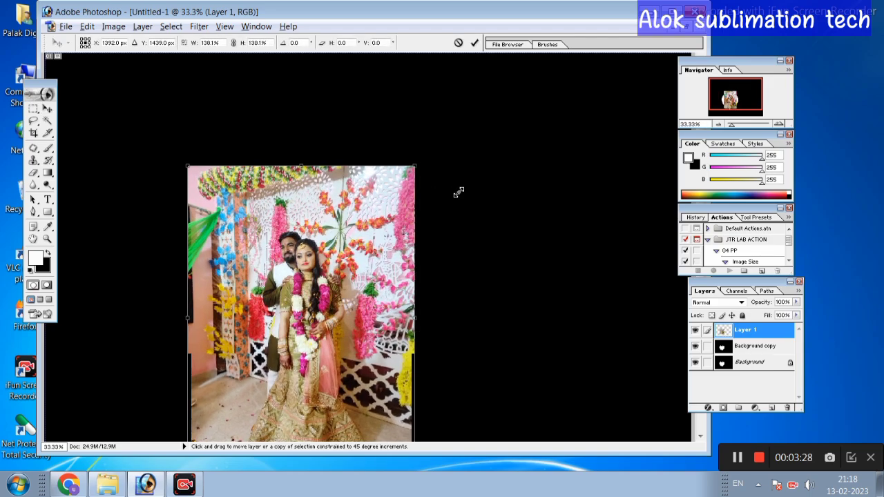
drag(350, 314, 353, 302)
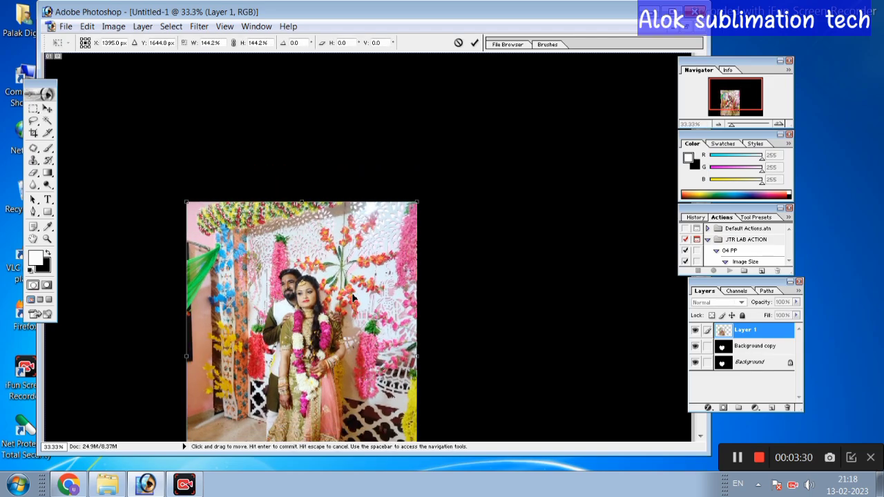
key(Return)
key(ctrl+bracketleft)
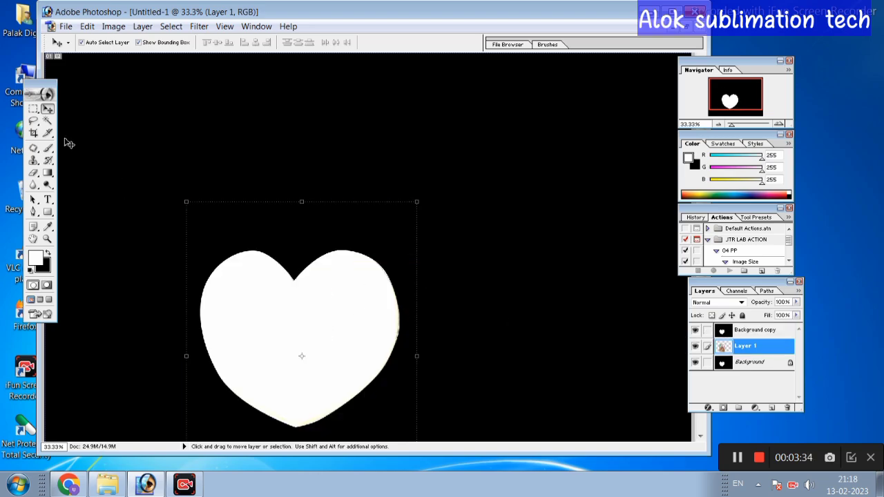
Magic Wand-select the whole white heart on the Background copy layer
click(48, 122)
click(277, 308)
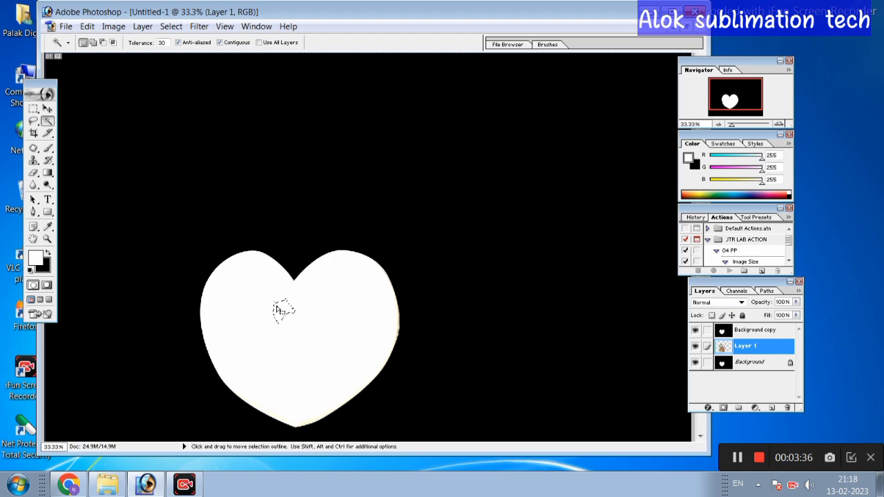
click(242, 289)
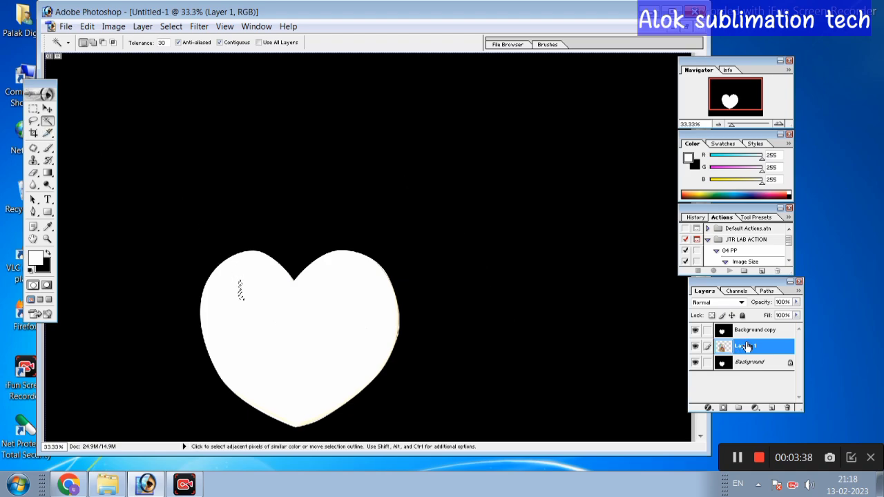
click(758, 330)
click(299, 317)
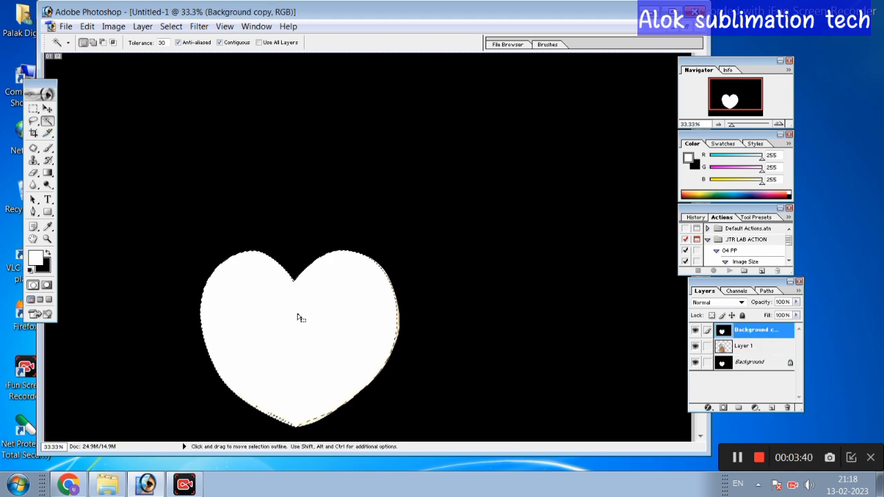
Feather the heart selection by 2 px, delete it and deselect
click(33, 133)
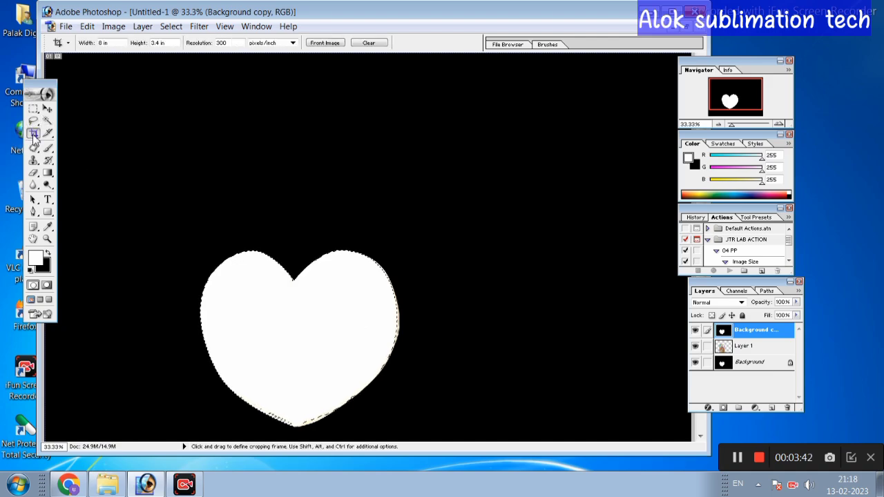
right_click(256, 266)
click(306, 90)
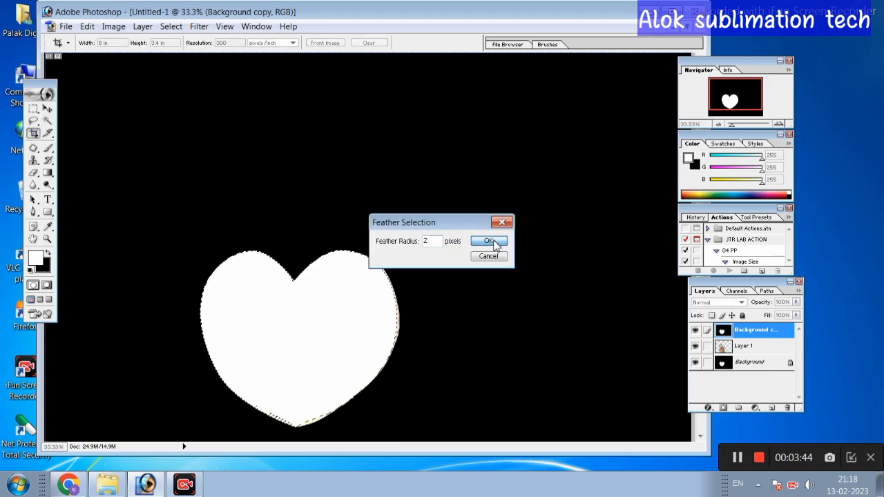
click(490, 240)
key(Delete)
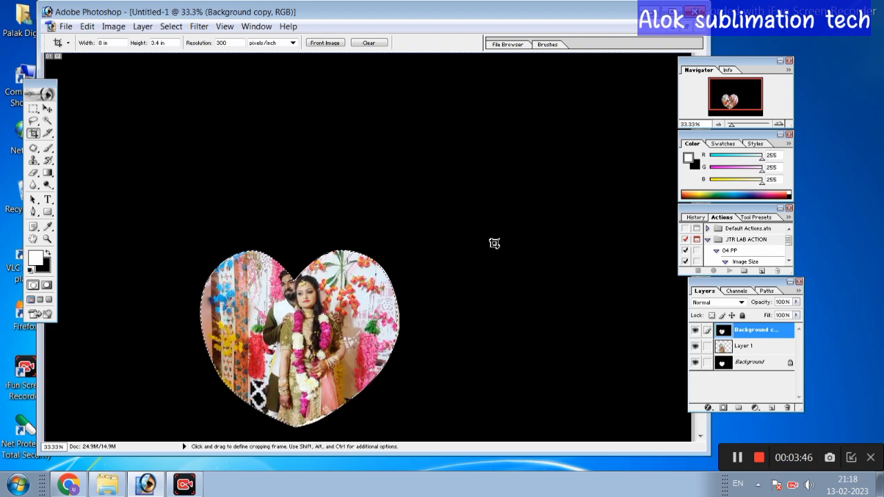
key(ctrl+d)
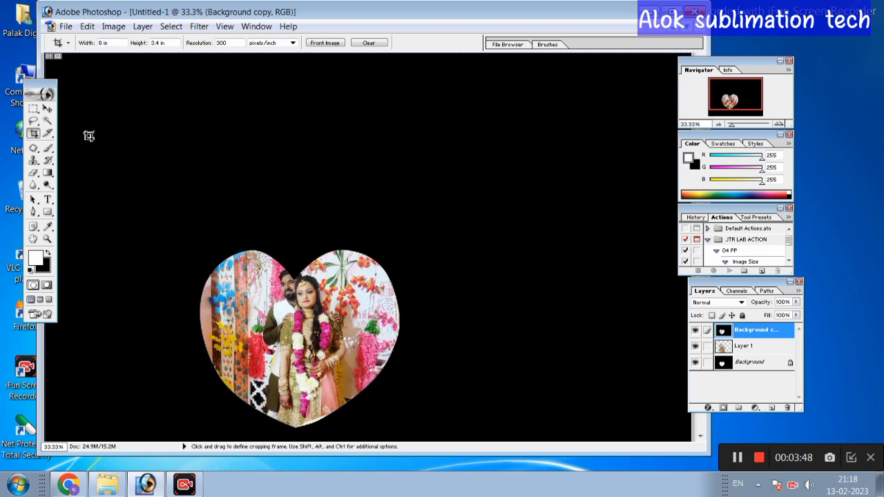
click(47, 109)
Select Layer 1, then enlarge the photo to about 126%, tilt and centre it in the heart
right_click(315, 308)
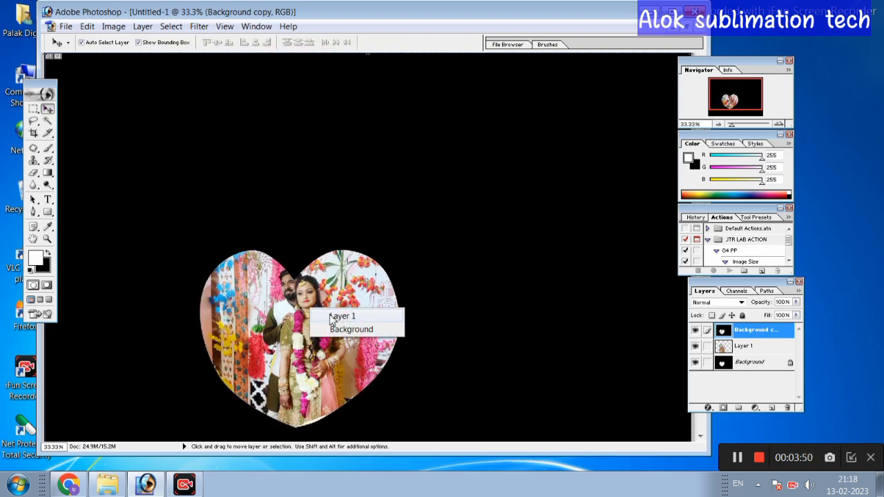
click(327, 315)
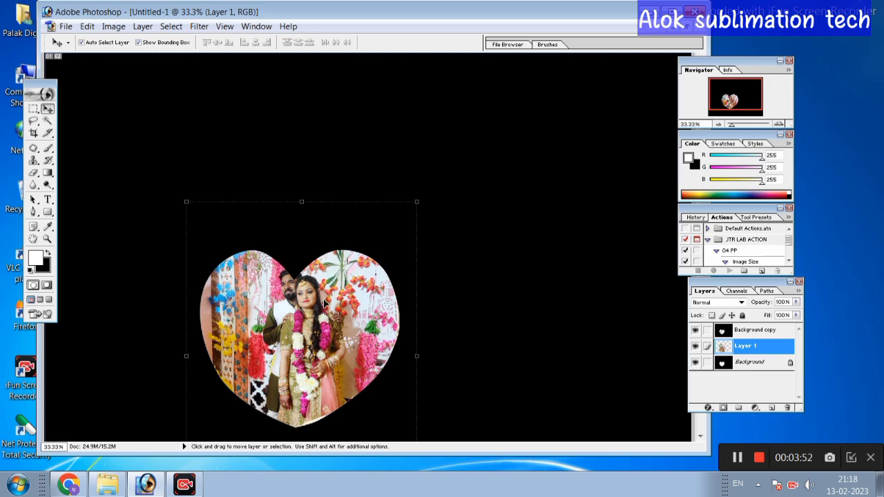
drag(323, 302, 320, 318)
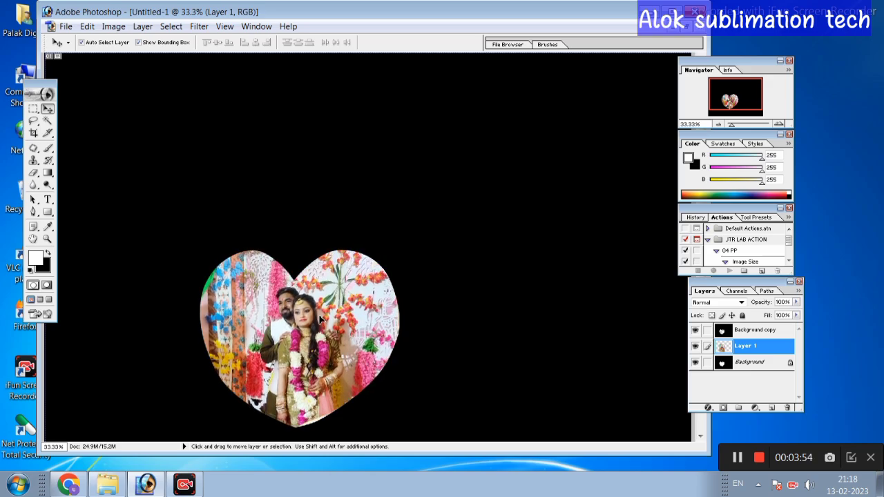
click(414, 221)
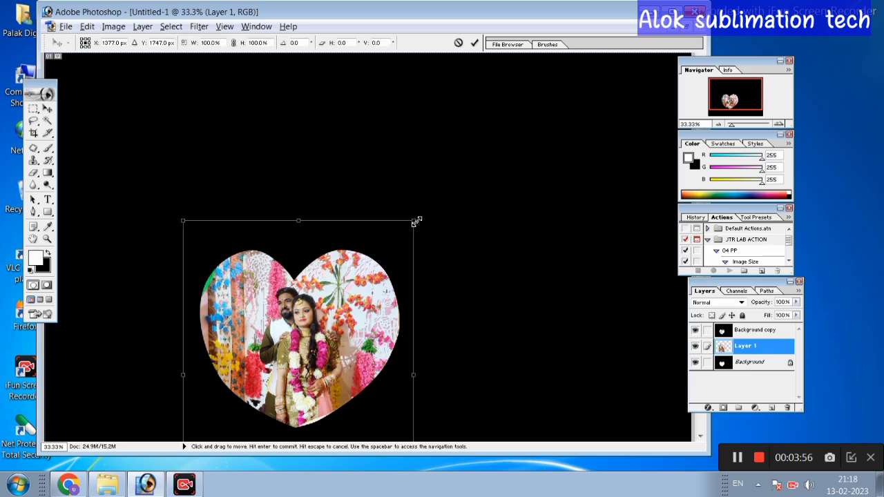
mouse_move(414, 221)
mouse_down()
mouse_move(455, 218)
mouse_move(418, 177)
mouse_up()
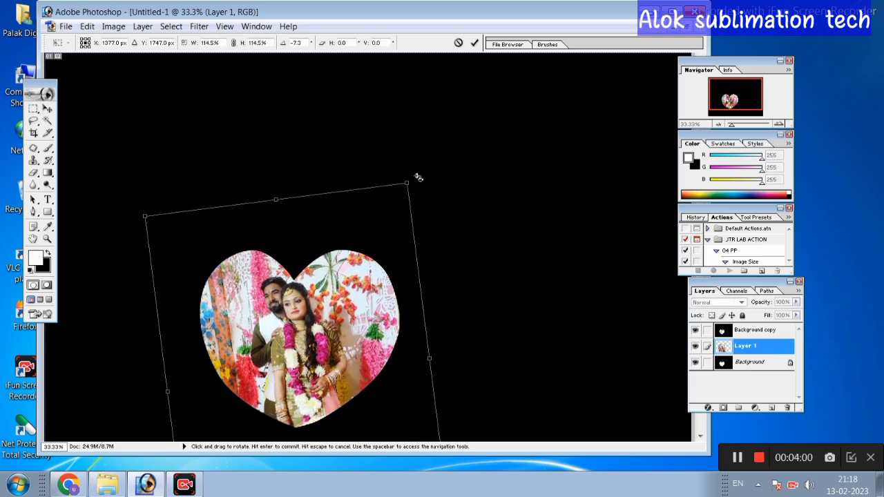
drag(312, 310, 321, 318)
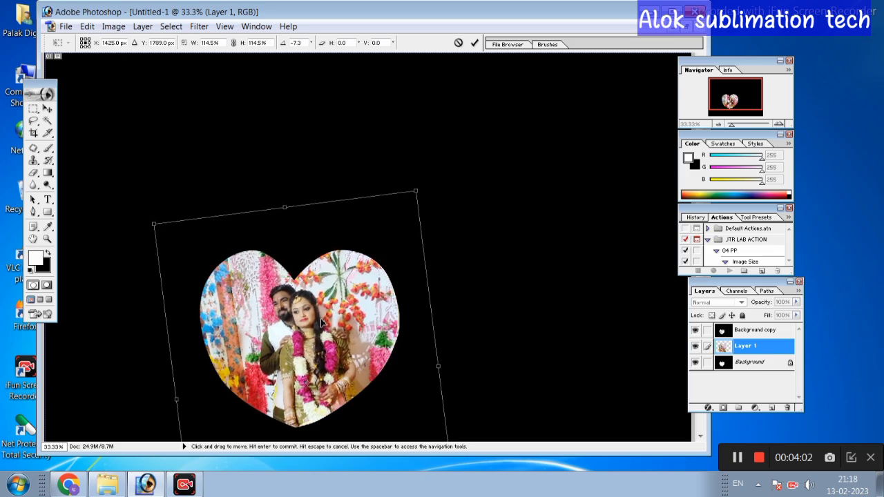
drag(422, 187, 427, 172)
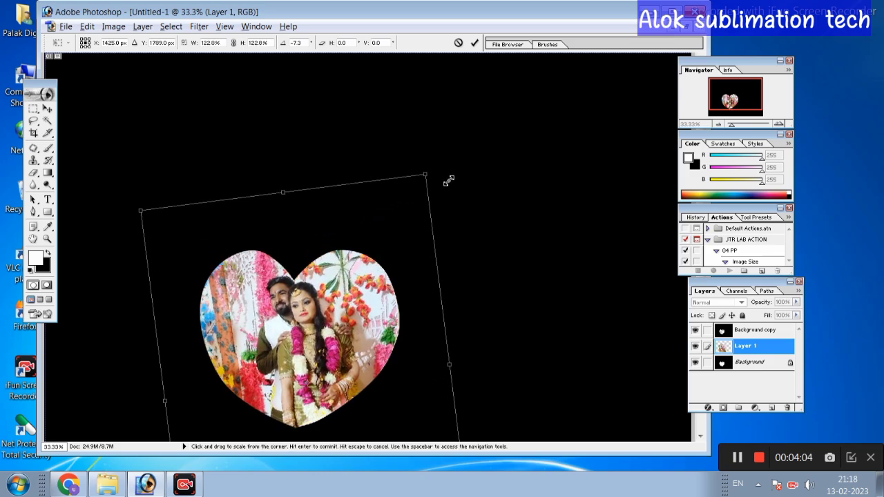
drag(319, 310, 317, 314)
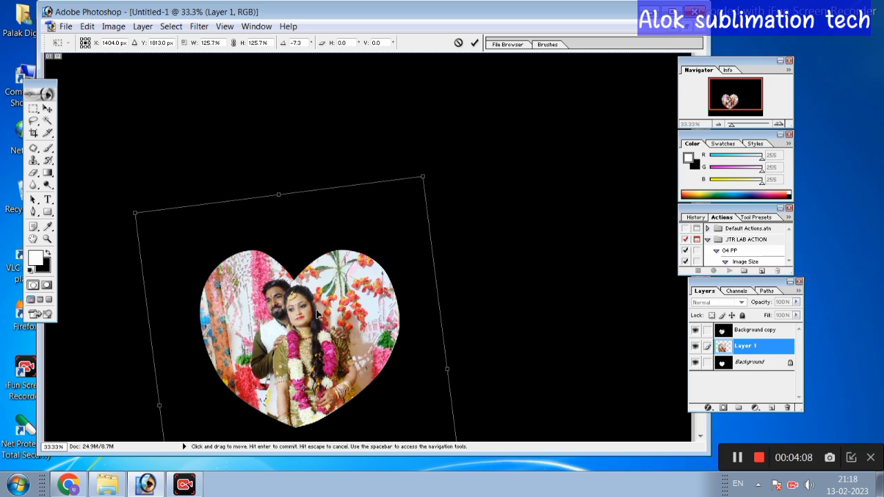
key(Return)
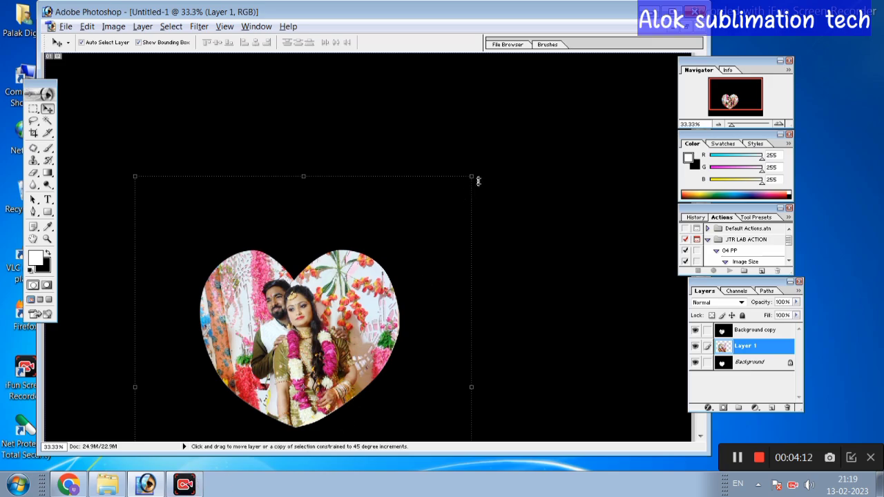
Shrink the photo slightly and nudge it up for its final fit in the heart
drag(471, 176, 469, 182)
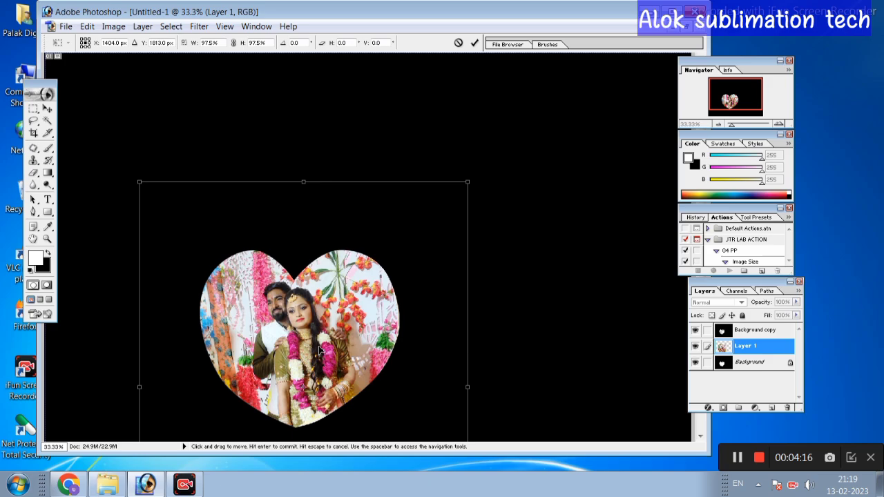
drag(319, 350, 319, 347)
scroll(391, 353, down, 1)
scroll(390, 354, down, 1)
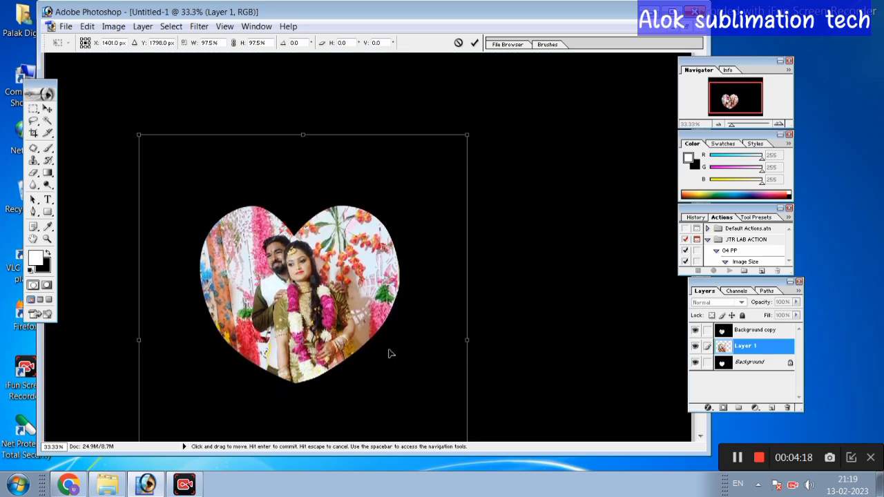
key(Return)
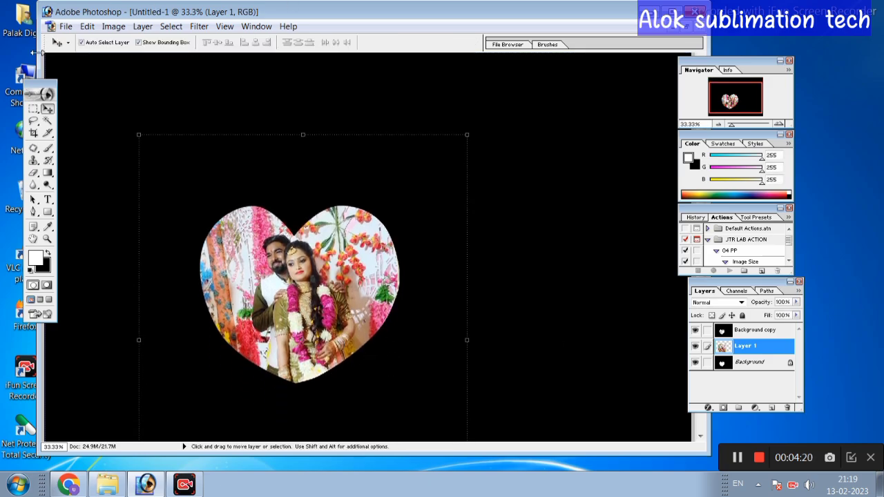
Save a JPEG named 'a' into the desktop's New folder at Maximum quality
click(66, 26)
click(99, 136)
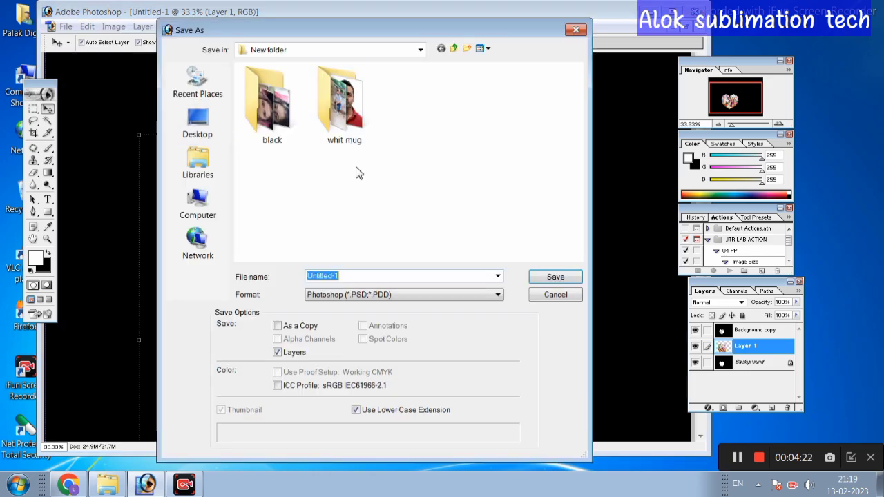
click(199, 125)
click(428, 296)
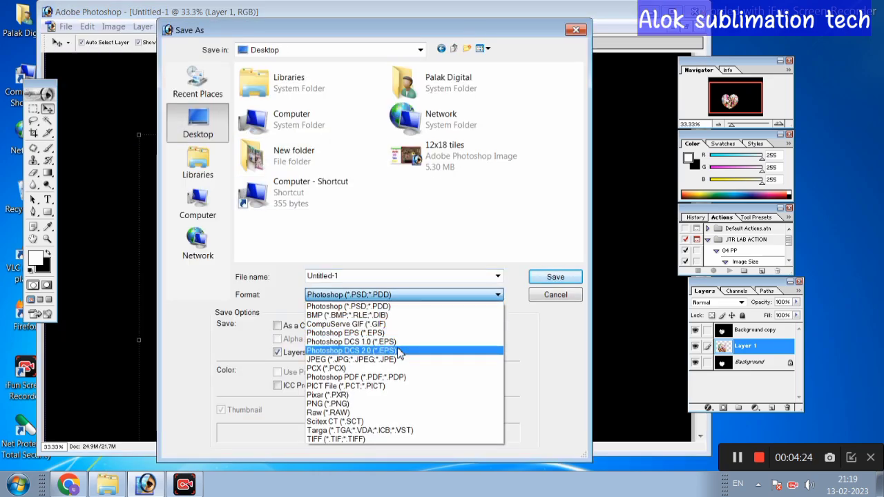
click(394, 360)
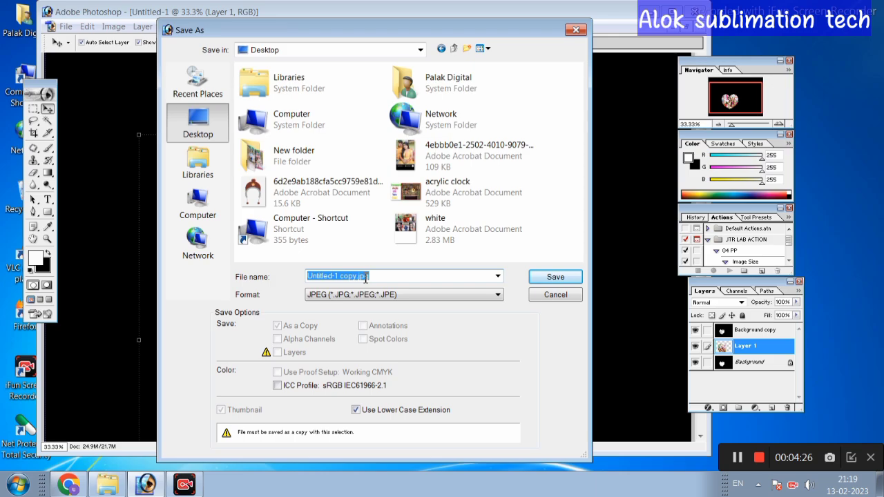
text(a)
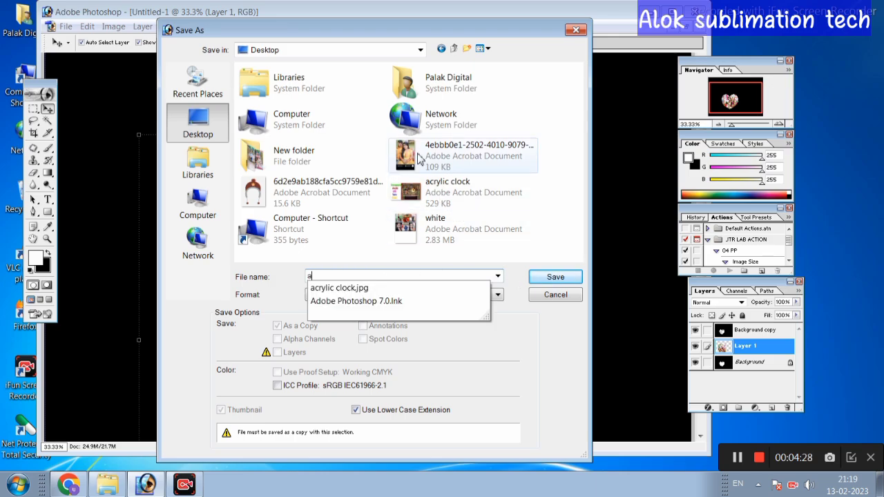
double_click(312, 161)
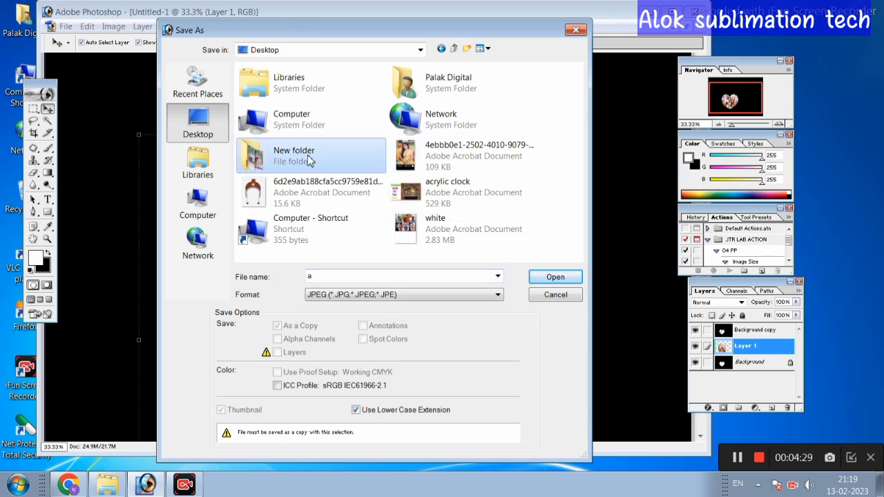
click(344, 278)
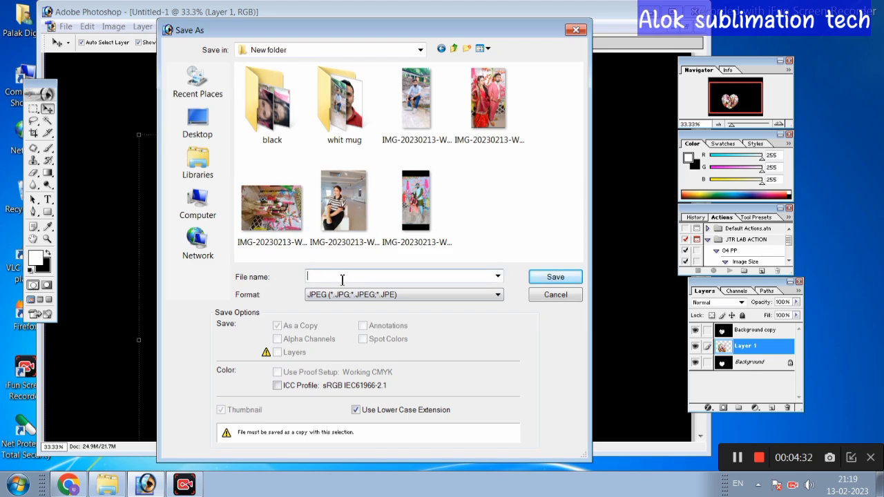
text(A)
click(556, 277)
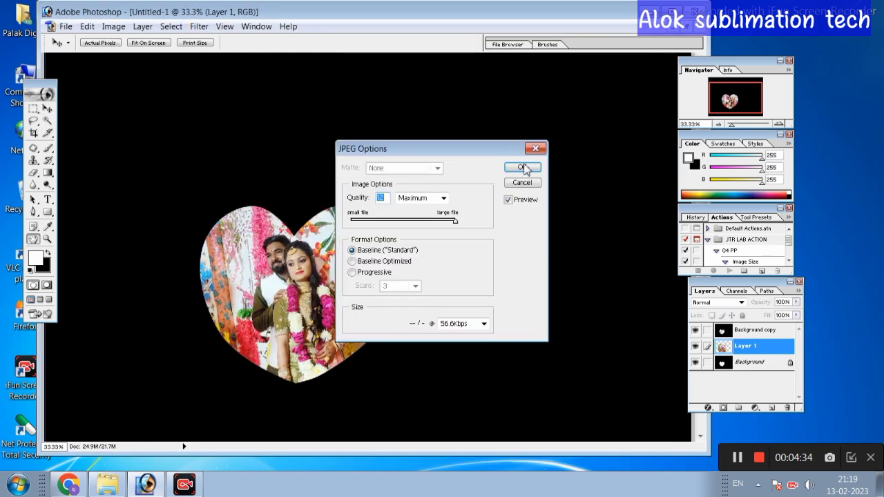
click(522, 167)
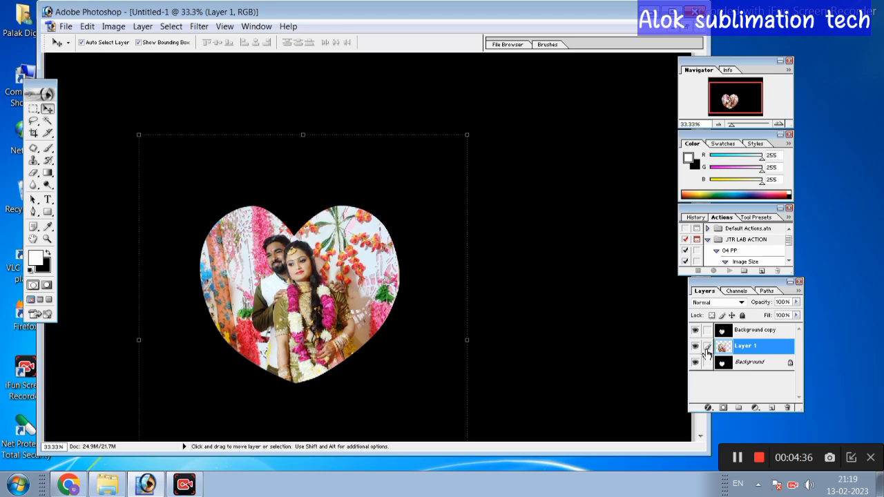
Hide Layer 1 and switch the open documents to floating windows
click(695, 346)
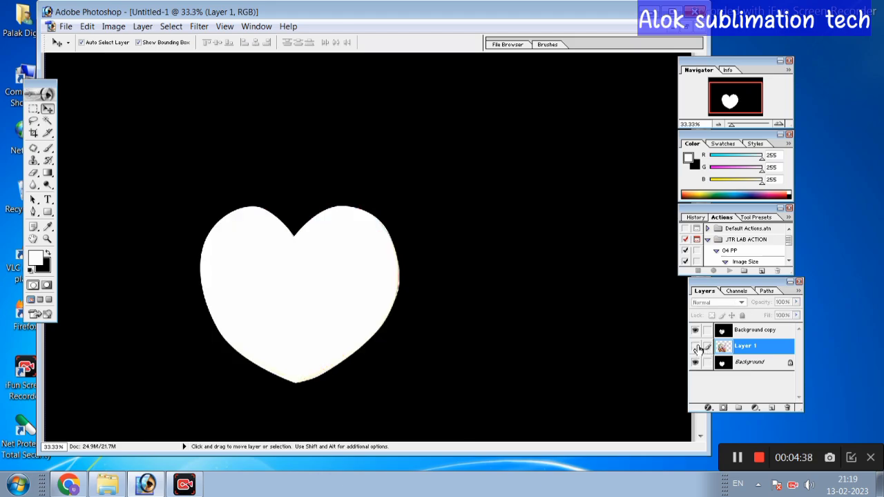
click(672, 12)
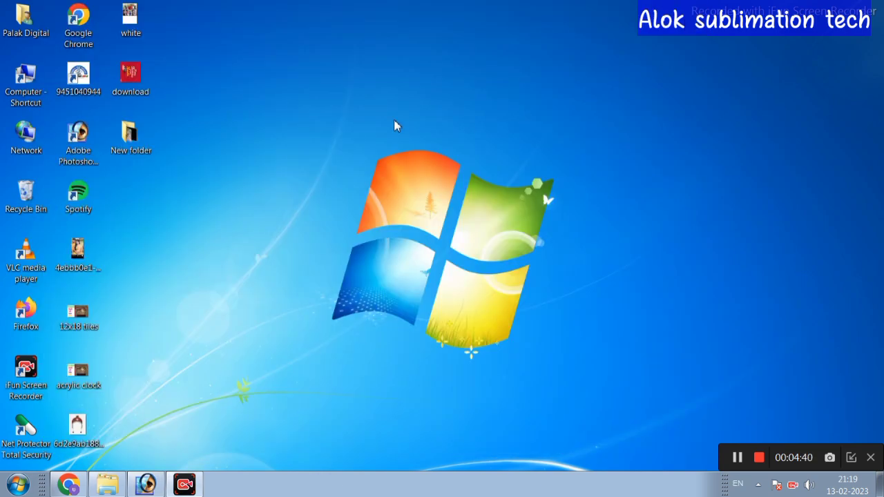
click(145, 478)
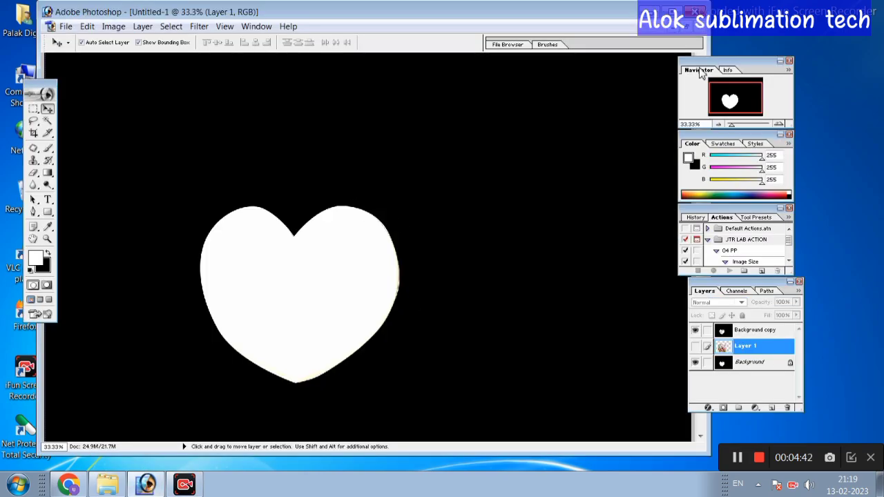
click(688, 27)
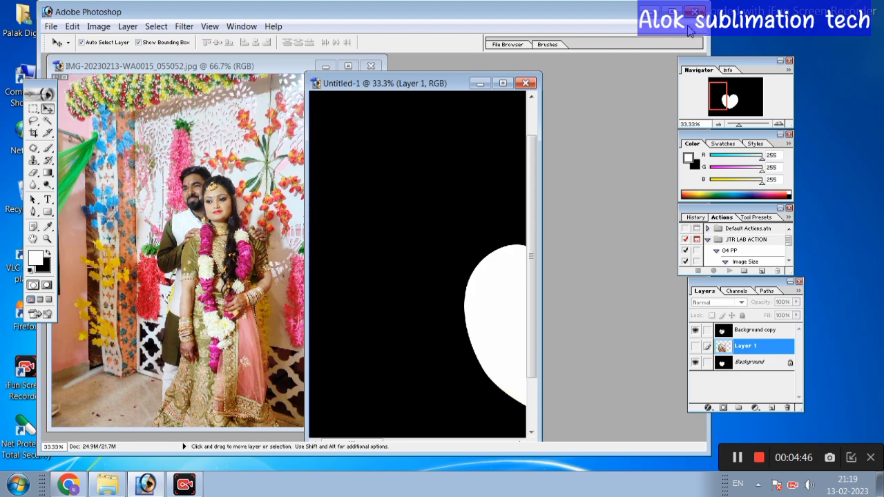
Open IMG-20230213-WA0012_055050 and rotate its canvas into portrait orientation
double_click(578, 207)
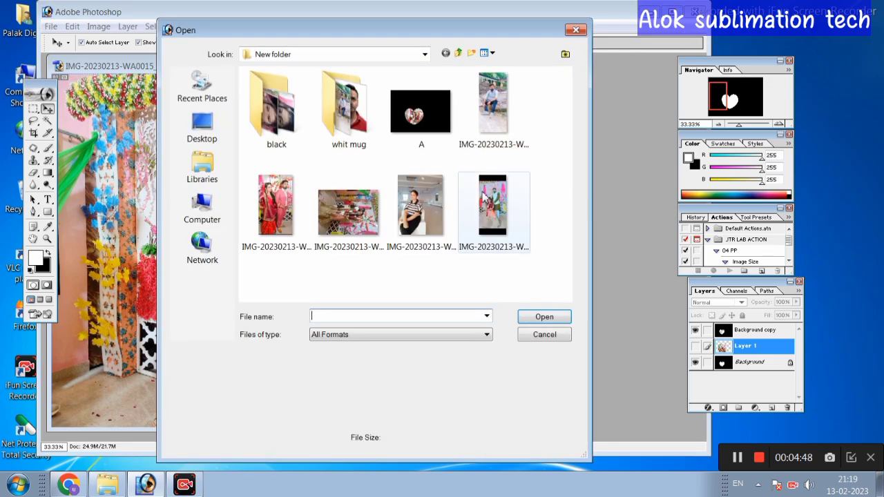
click(276, 207)
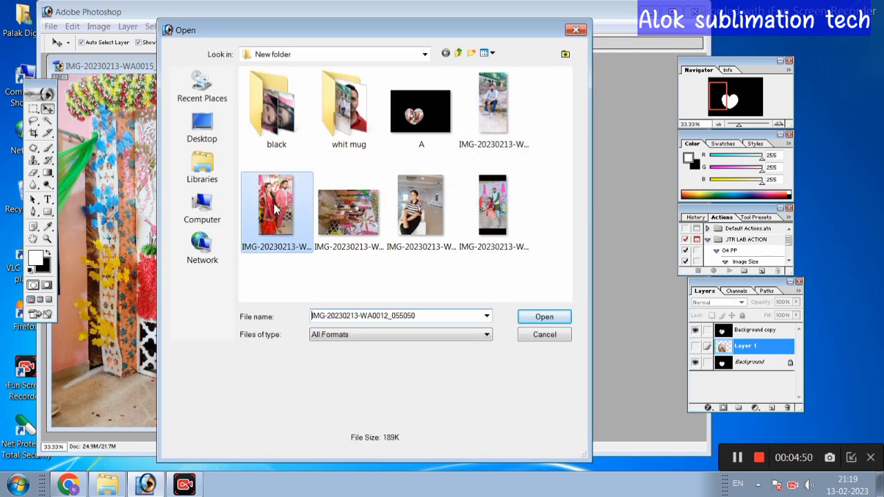
right_click(276, 207)
click(338, 254)
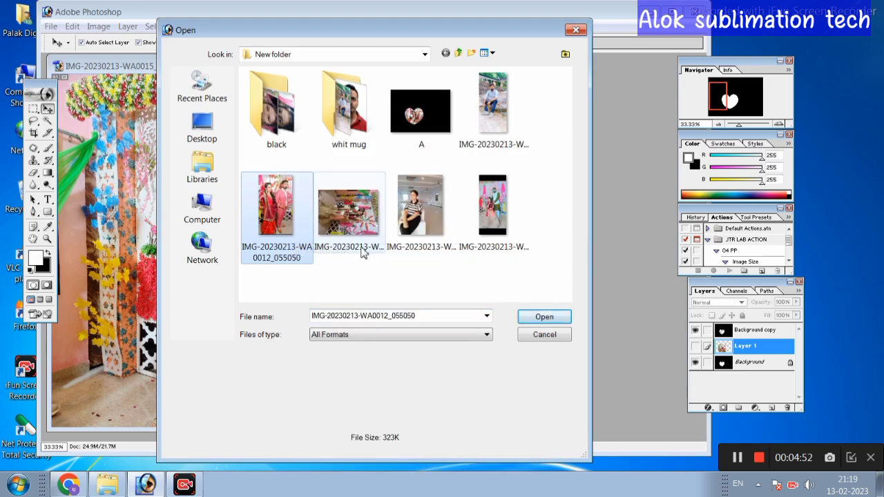
double_click(283, 221)
click(99, 26)
mouse_move(130, 148)
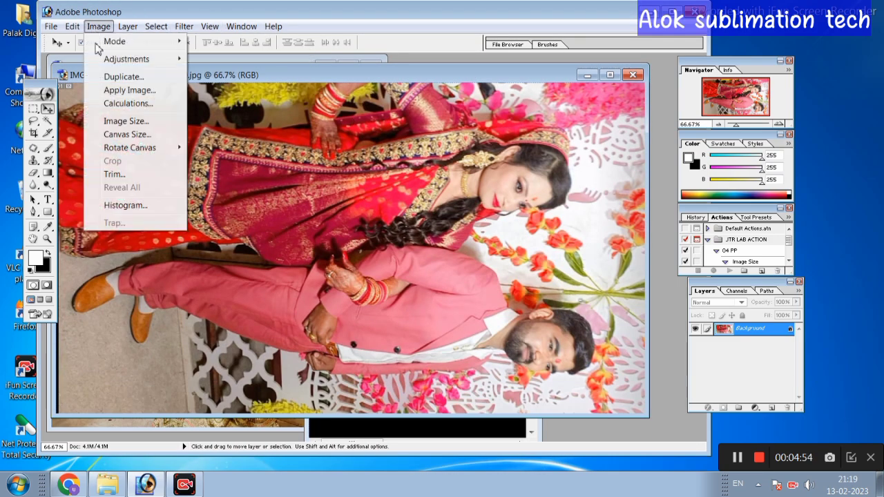
click(207, 174)
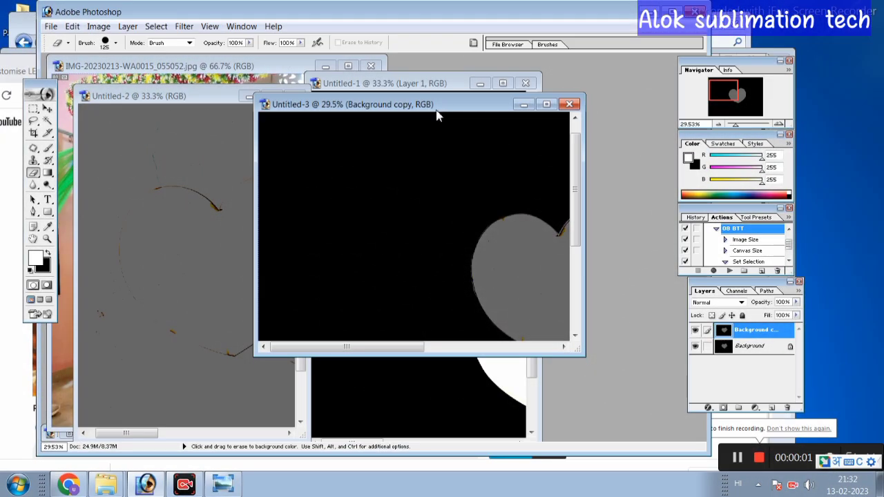
Drag the garland wedding photo into Untitled-3 and maximize that document
drag(437, 116, 561, 131)
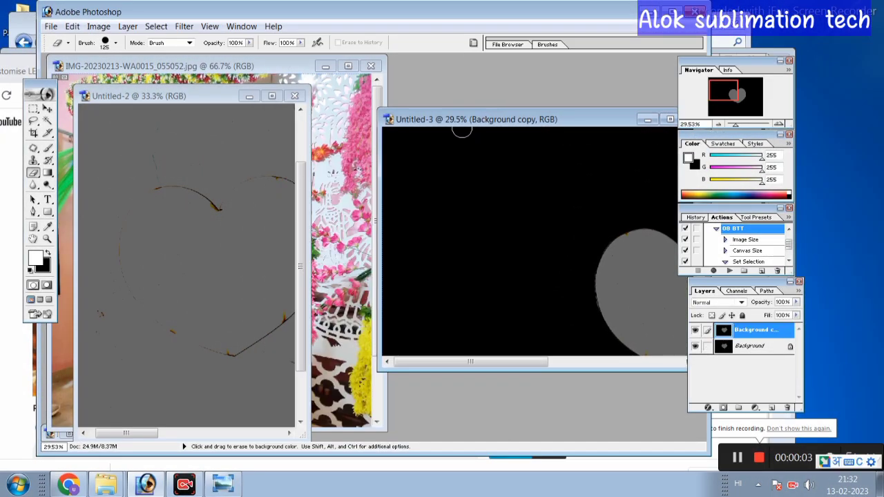
click(250, 96)
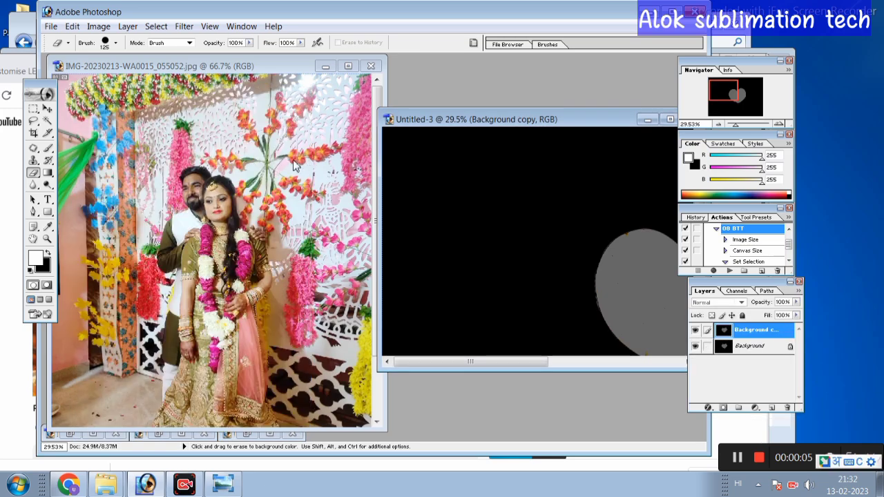
click(49, 109)
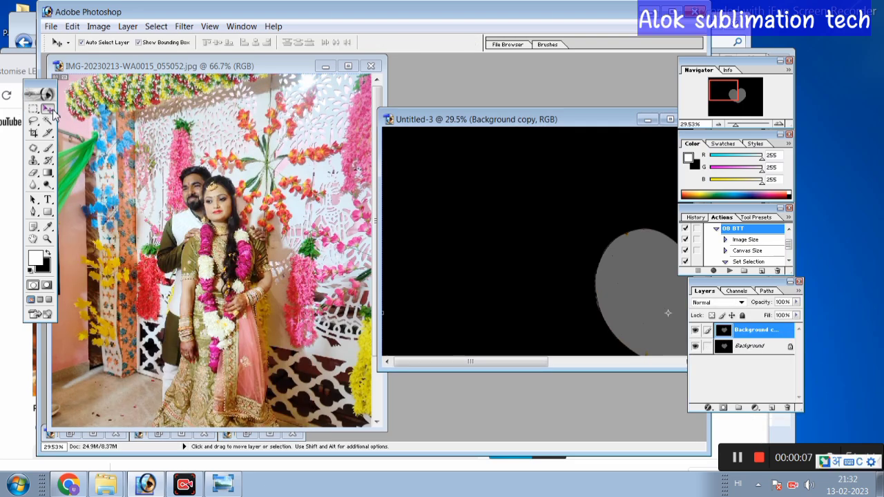
click(228, 163)
drag(256, 162, 618, 249)
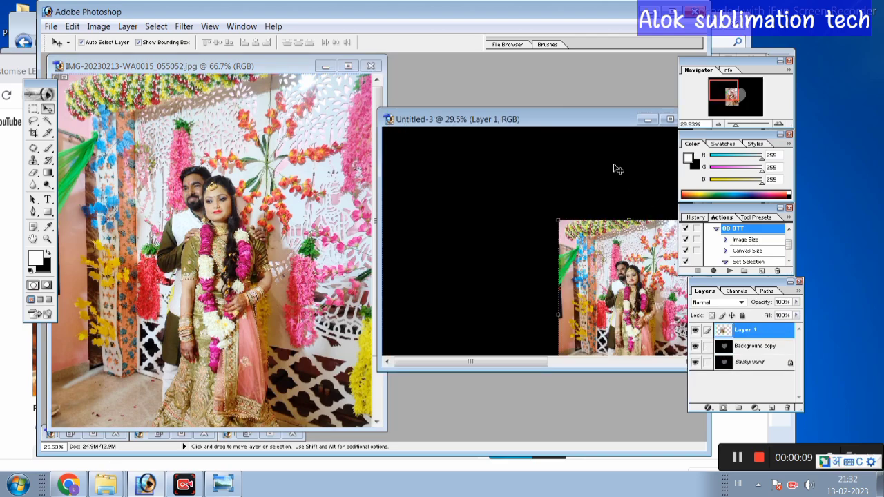
drag(602, 125, 280, 81)
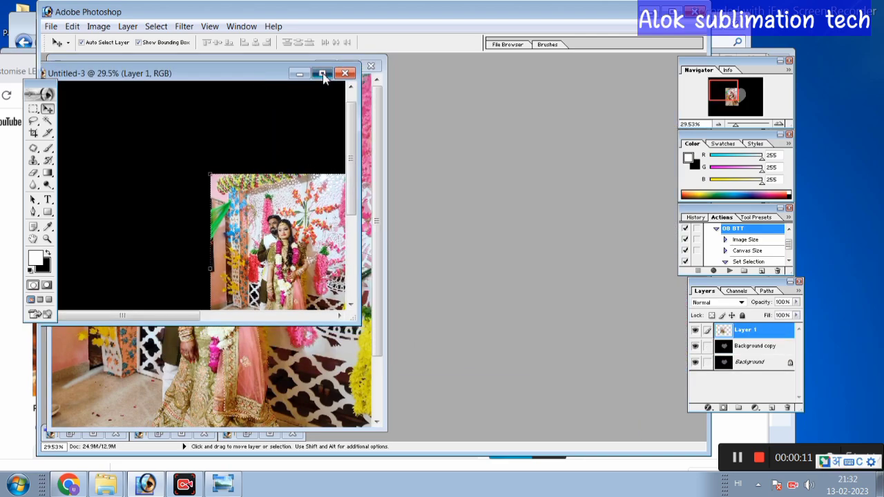
click(345, 74)
Enlarge the photo to about 159% over the heart and send it beneath the heart layer
drag(309, 230, 361, 233)
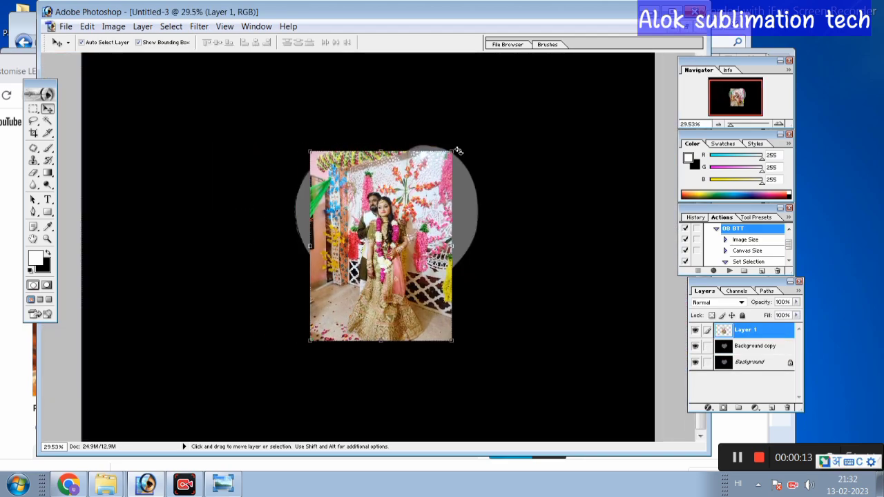
key(ctrl+t)
drag(452, 146, 517, 130)
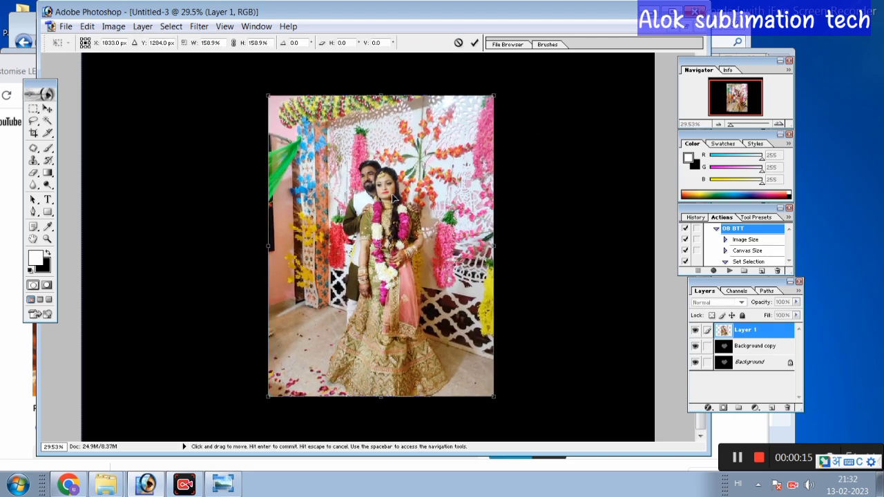
key(Return)
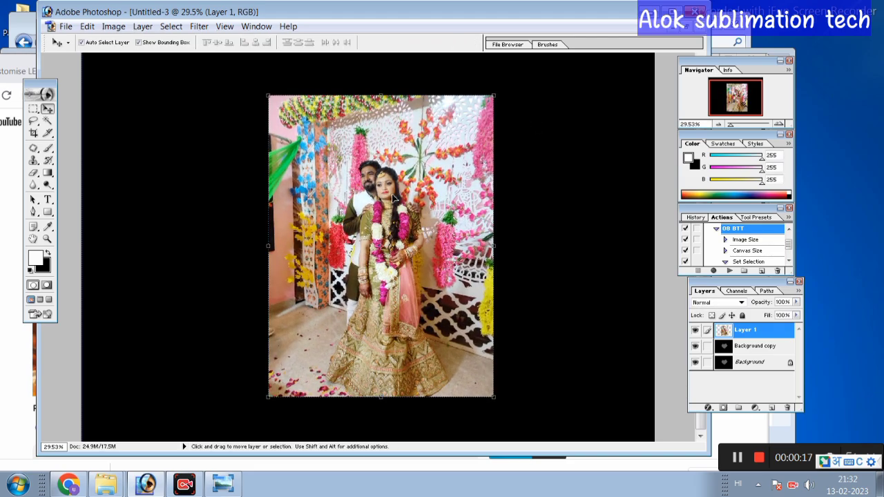
key(ctrl+bracketleft)
Select the grey heart plus its ragged lower-right edge on Background copy and delete it
click(433, 206)
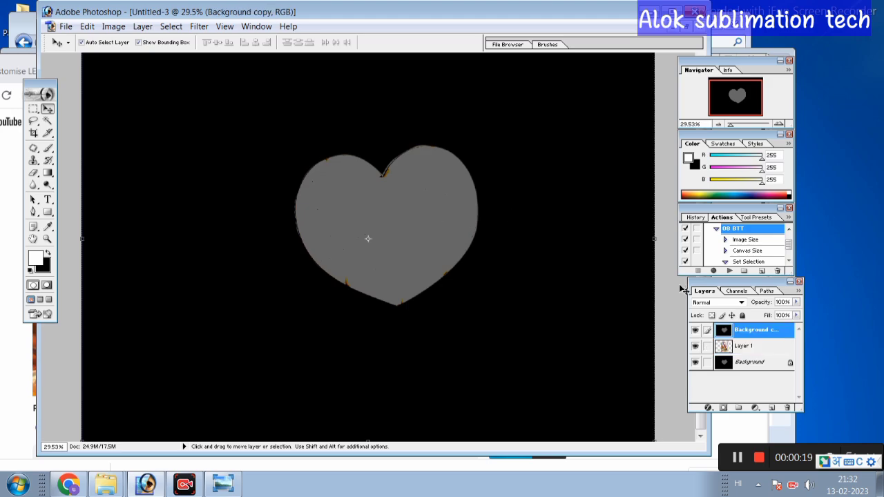
click(46, 122)
click(416, 210)
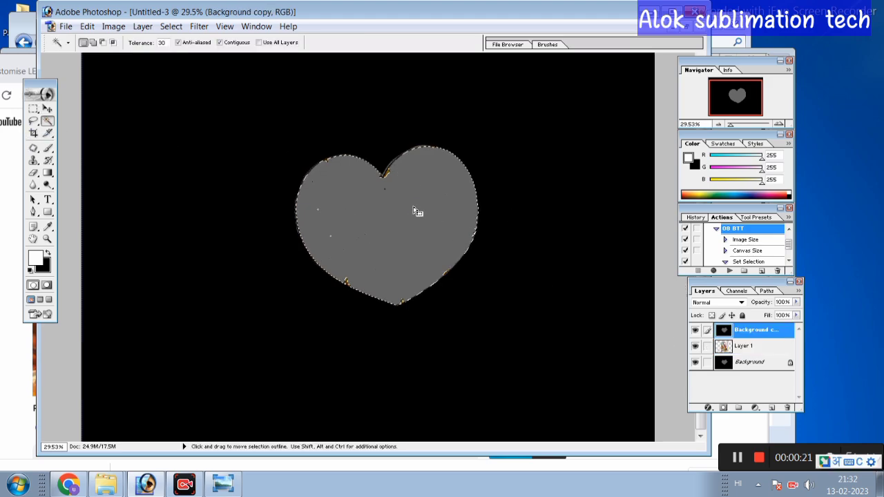
key(shift)
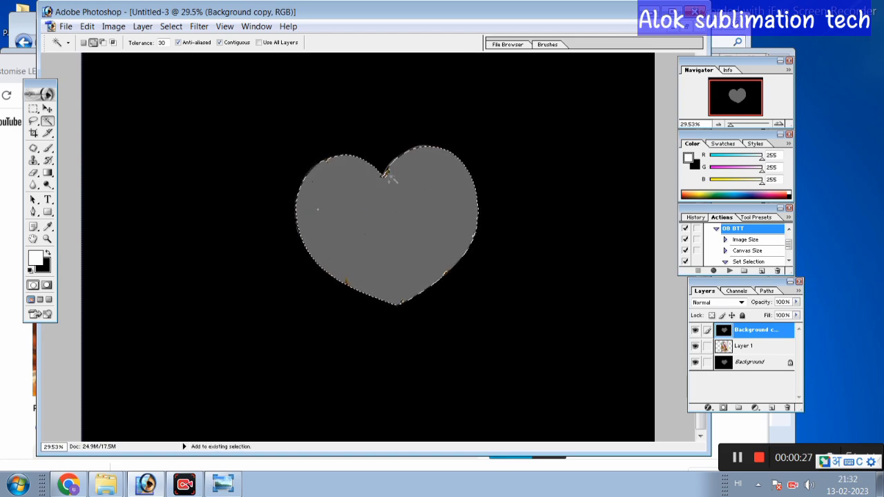
click(34, 148)
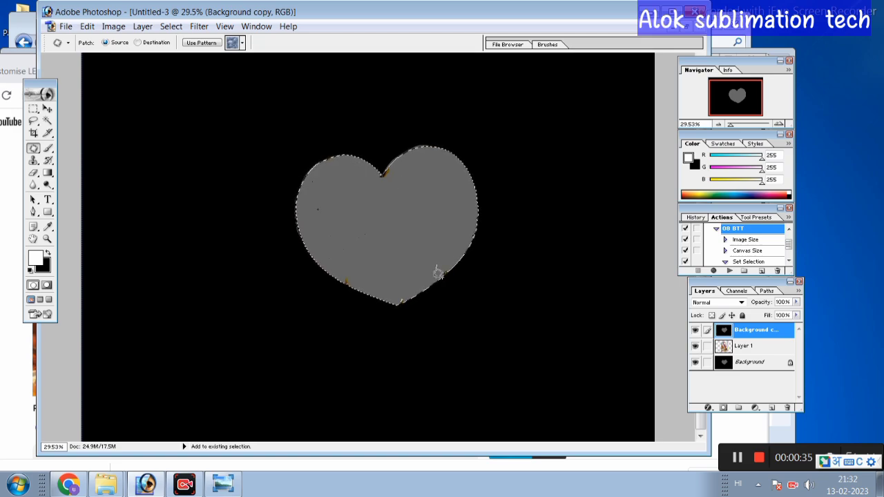
drag(458, 263, 434, 269)
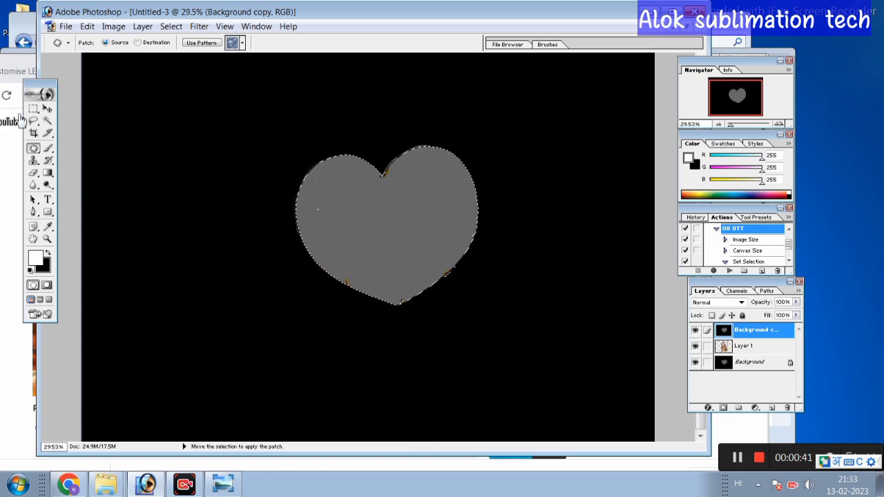
key(Delete)
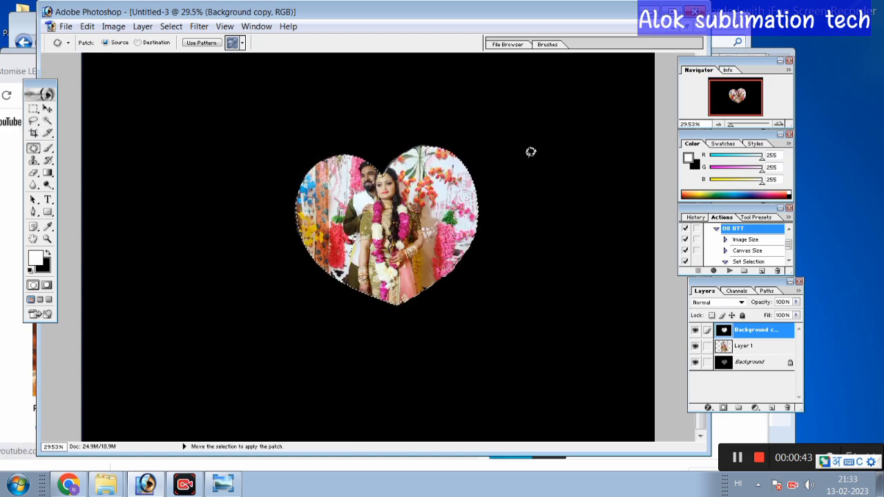
click(46, 112)
Deselect, make Layer 1 active and reposition the couple photo inside the heart
key(ctrl+d)
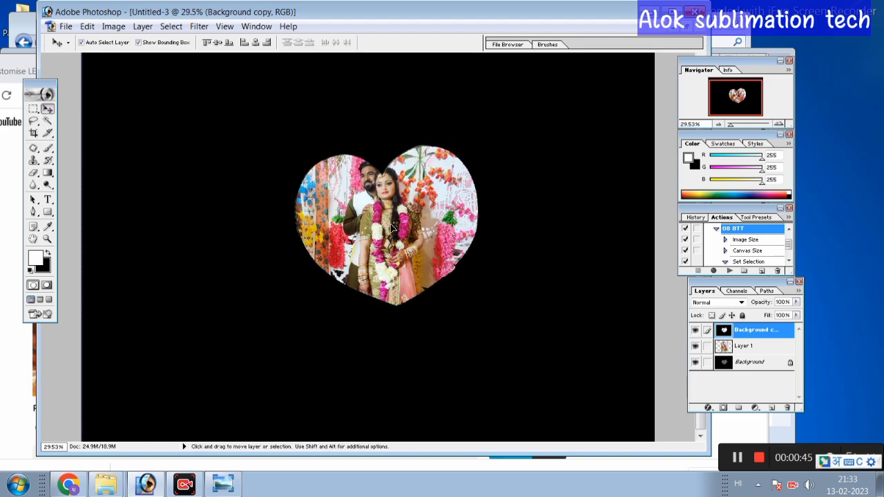
right_click(403, 228)
click(435, 237)
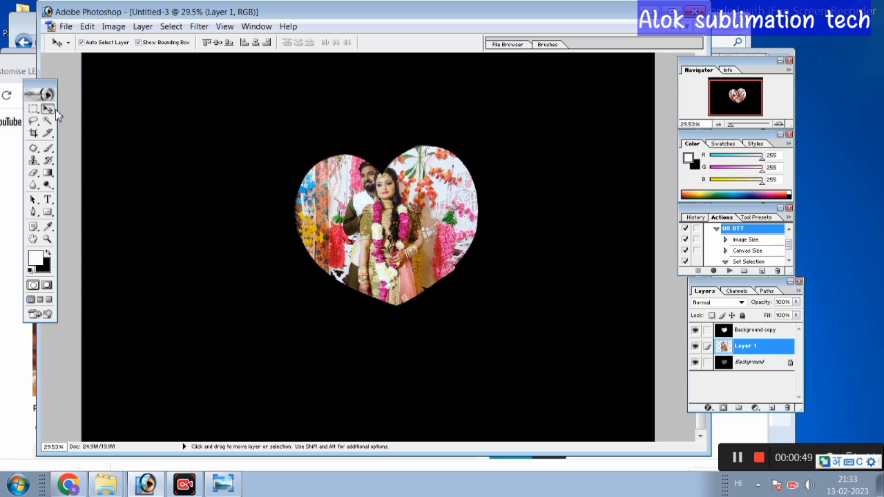
right_click(396, 196)
click(414, 204)
right_click(393, 195)
click(423, 205)
drag(422, 205, 456, 191)
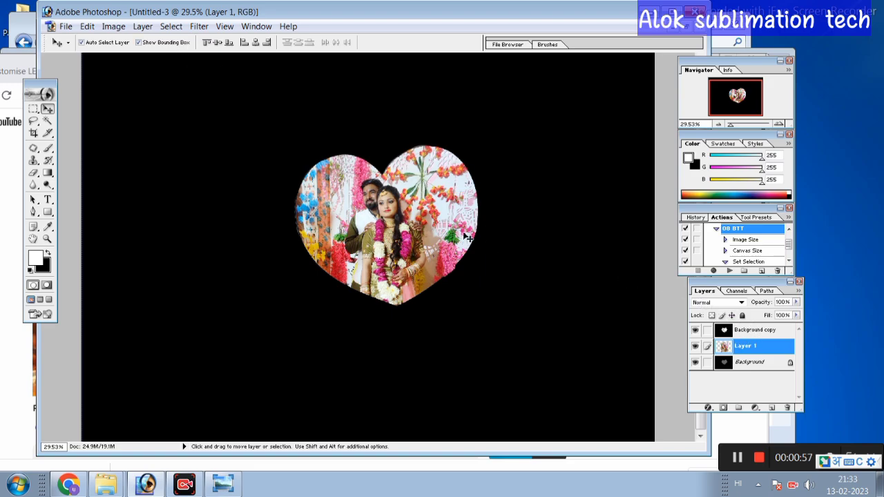
drag(418, 209, 420, 204)
Resize the Photoshop window, float Untitled-3 and bring up Untitled-2 with the Crop tool
click(673, 10)
double_click(680, 8)
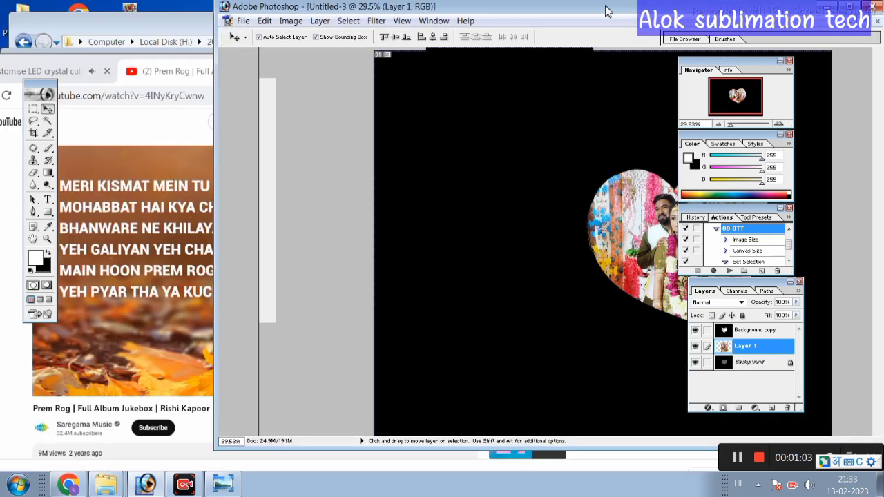
drag(664, 10, 583, 13)
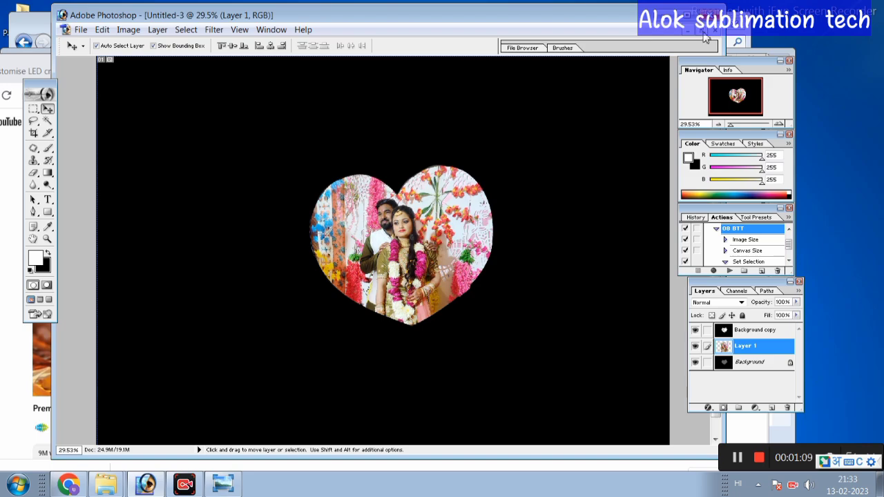
click(703, 29)
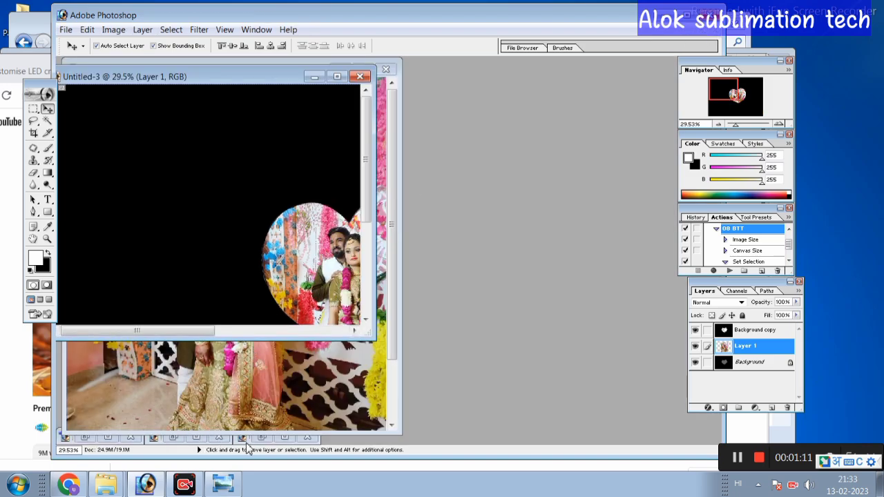
click(263, 439)
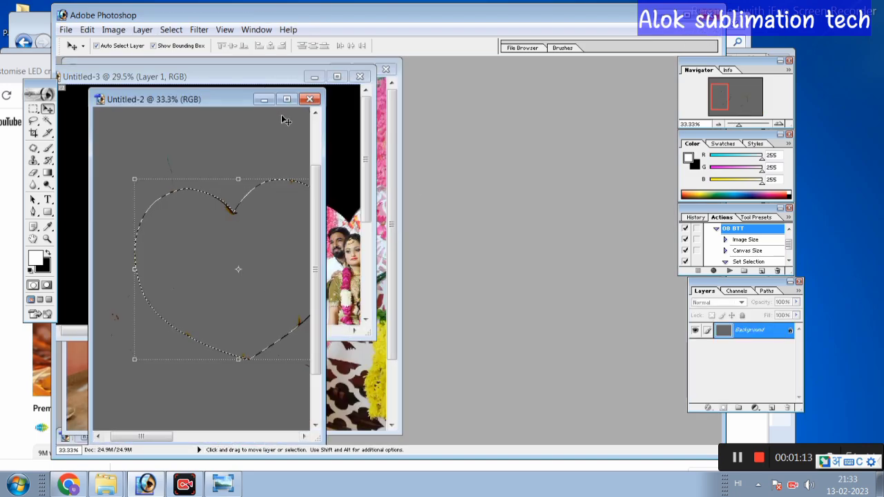
click(33, 133)
Clear the selection, put away Untitled-2 and maximize Untitled-3 with the Move tool
key(ctrl+d)
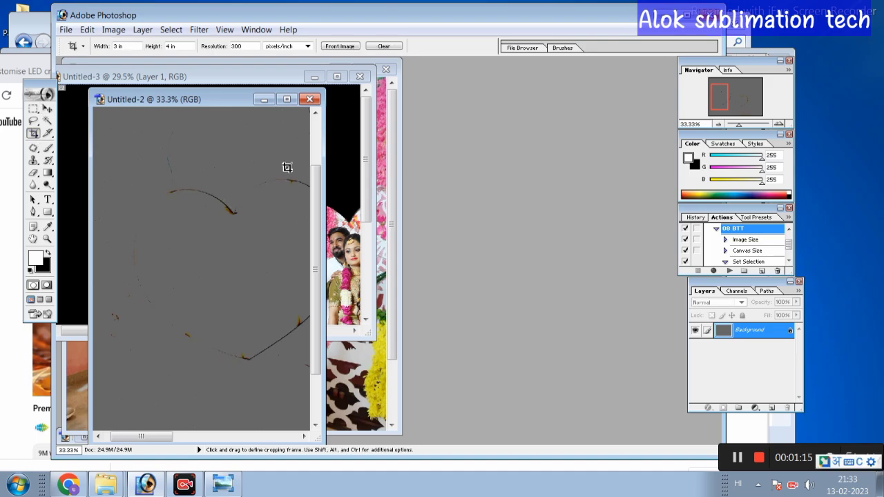
click(265, 99)
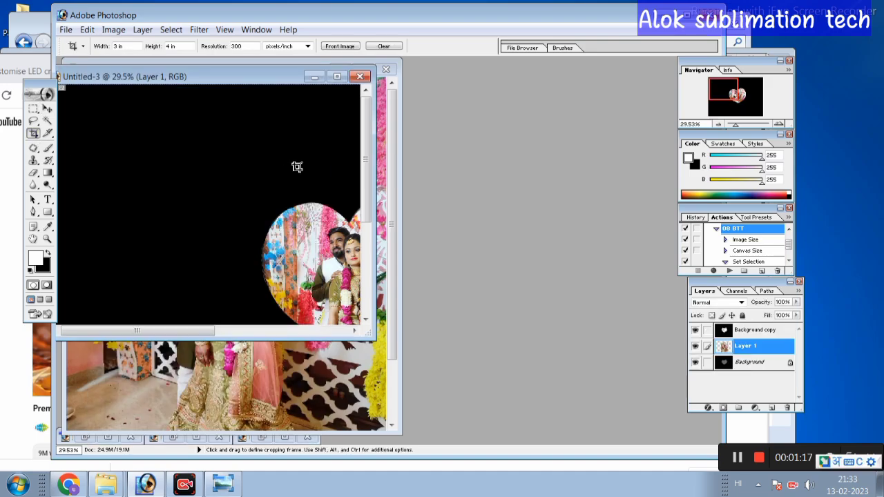
click(337, 76)
click(46, 109)
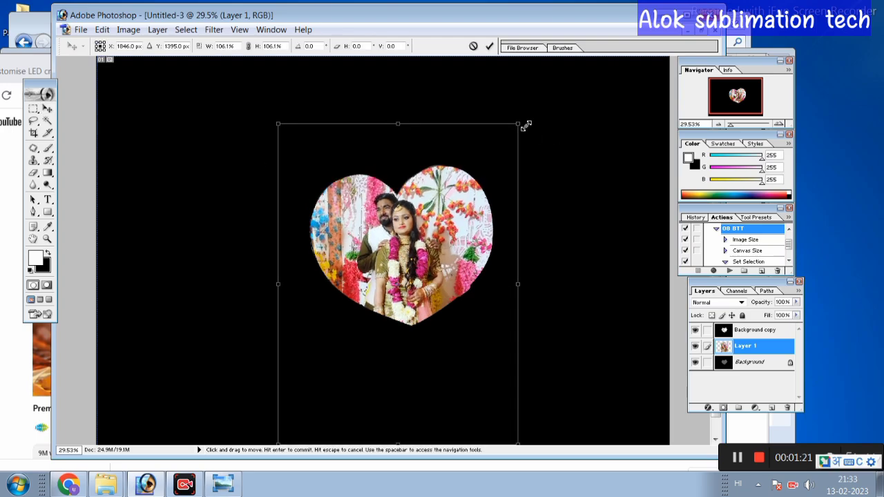
Scale the couple photo to about 112%, rotate it about 5° and reposition it in the heart
drag(509, 130, 542, 92)
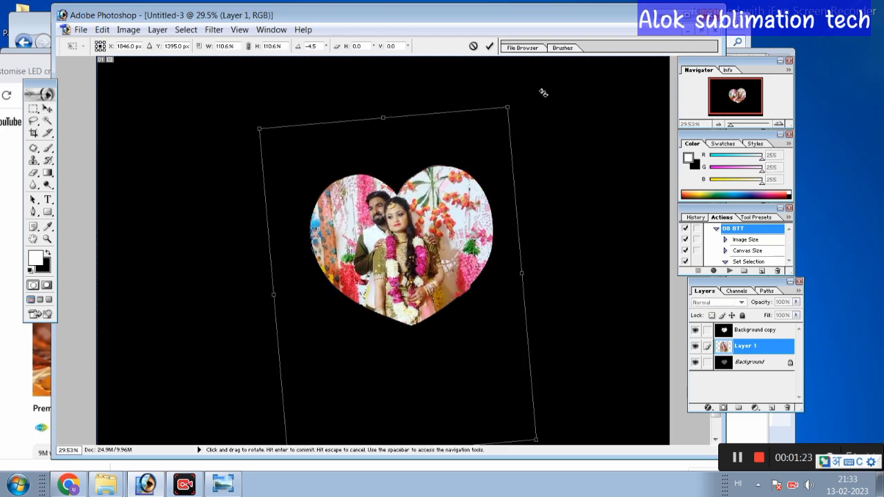
drag(411, 268, 413, 274)
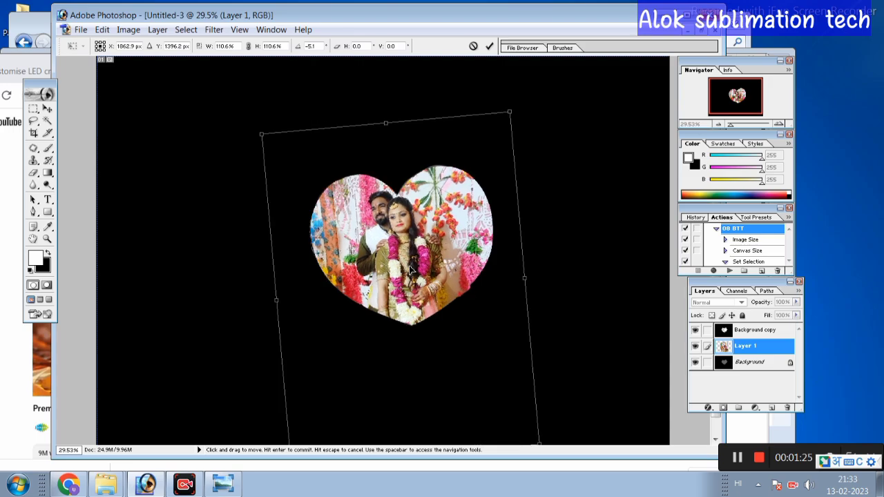
drag(508, 114, 517, 101)
drag(427, 224, 433, 231)
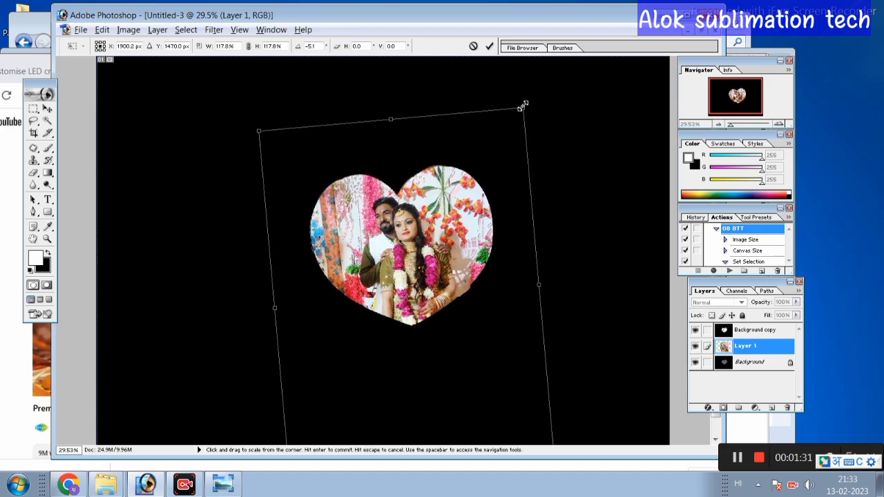
drag(522, 105, 518, 109)
drag(446, 237, 445, 227)
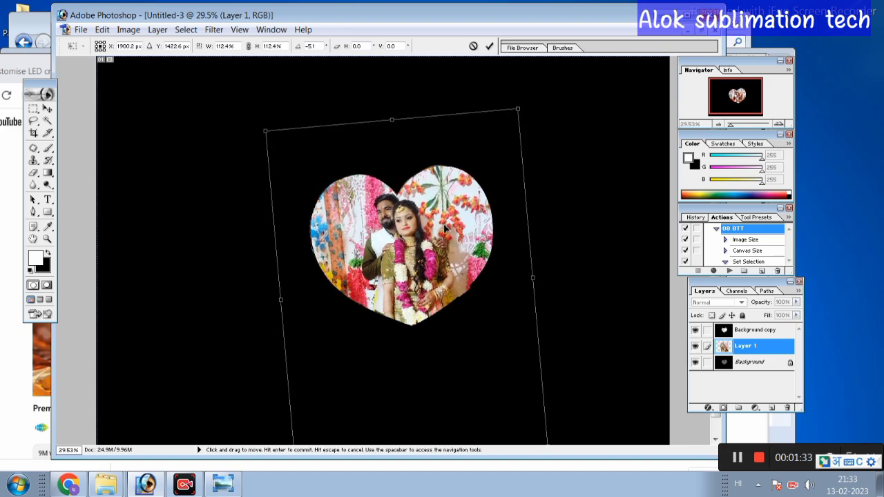
key(Return)
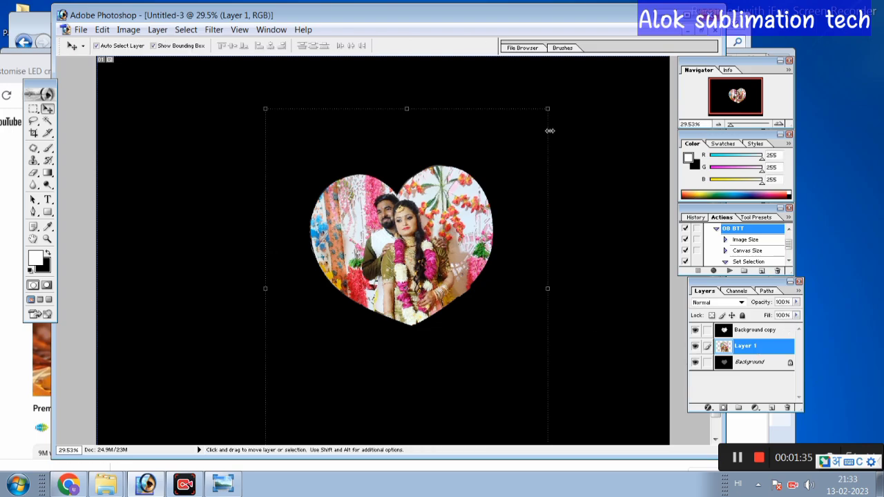
Start a Save As in JPEG format into Desktop > New folder
click(33, 133)
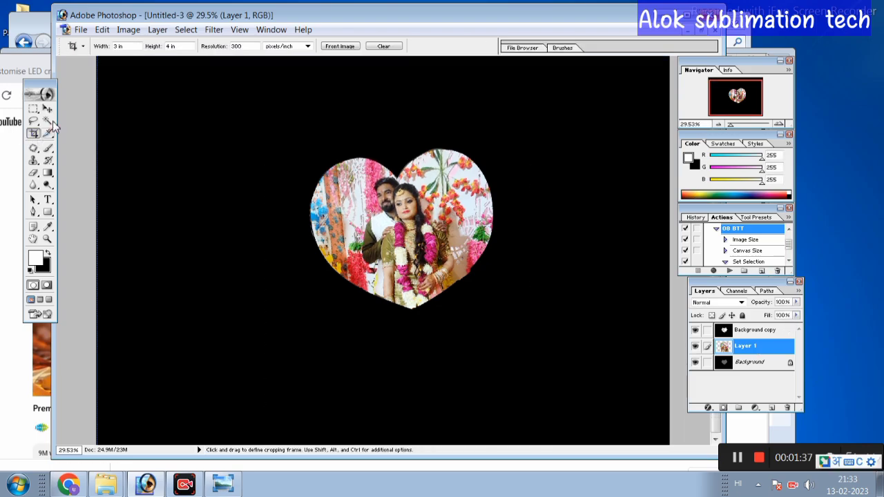
click(81, 29)
click(108, 143)
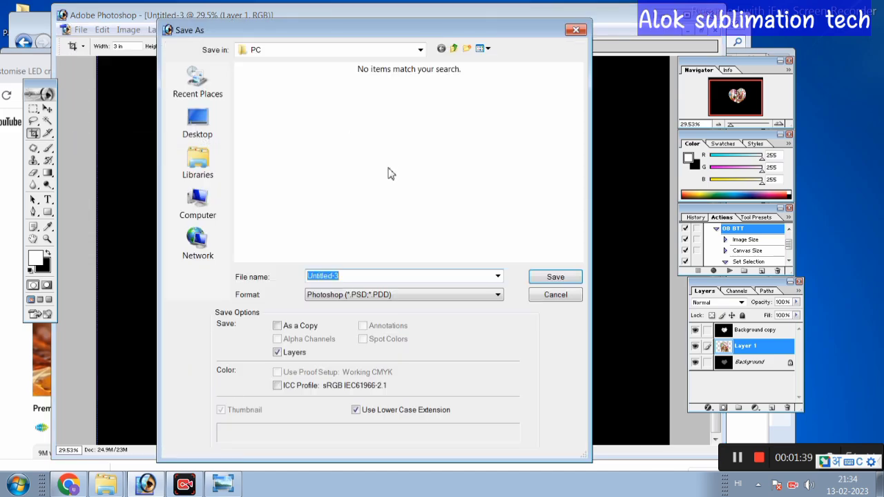
click(220, 132)
click(367, 297)
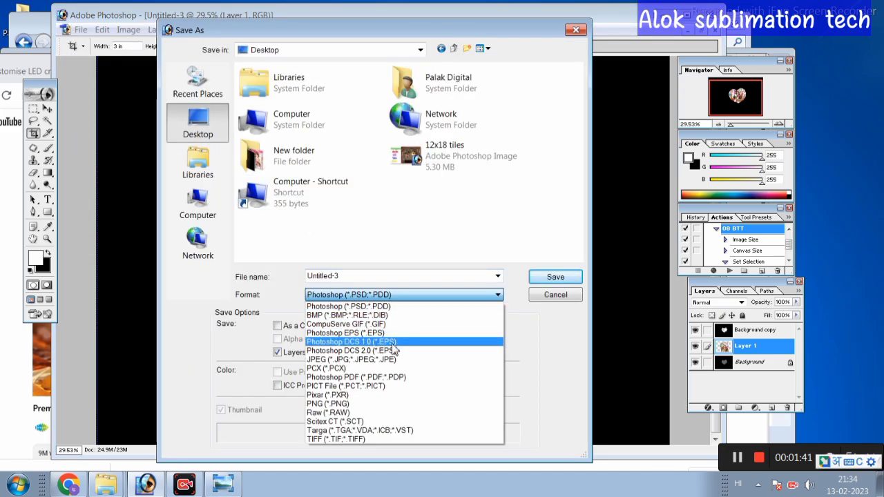
click(386, 359)
click(262, 167)
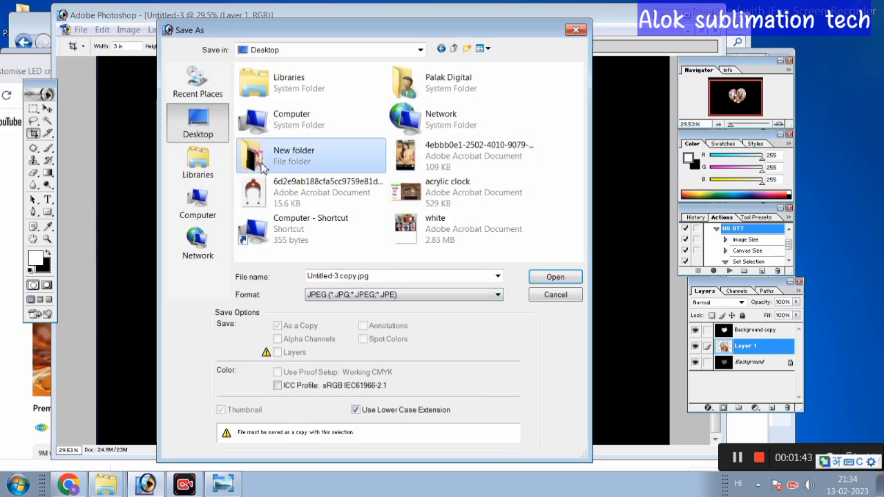
double_click(262, 163)
Switch input to English, name the file AA and save it with the JPEG options
click(380, 276)
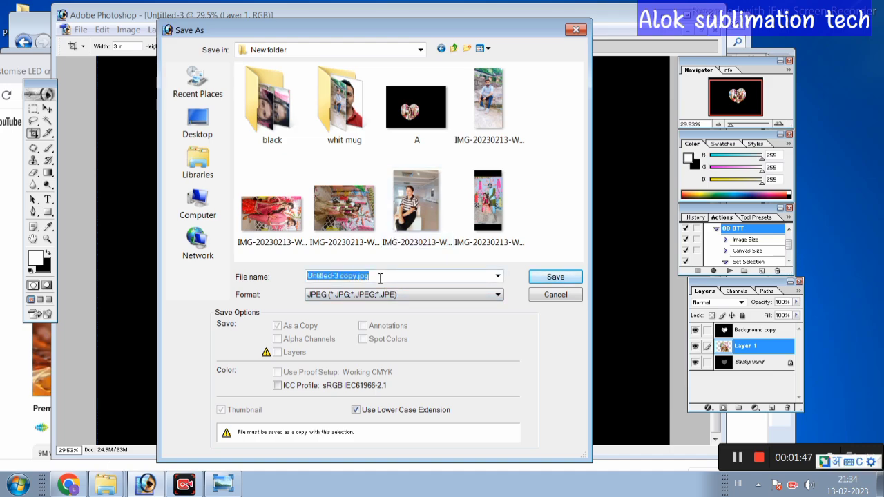
text(aa)
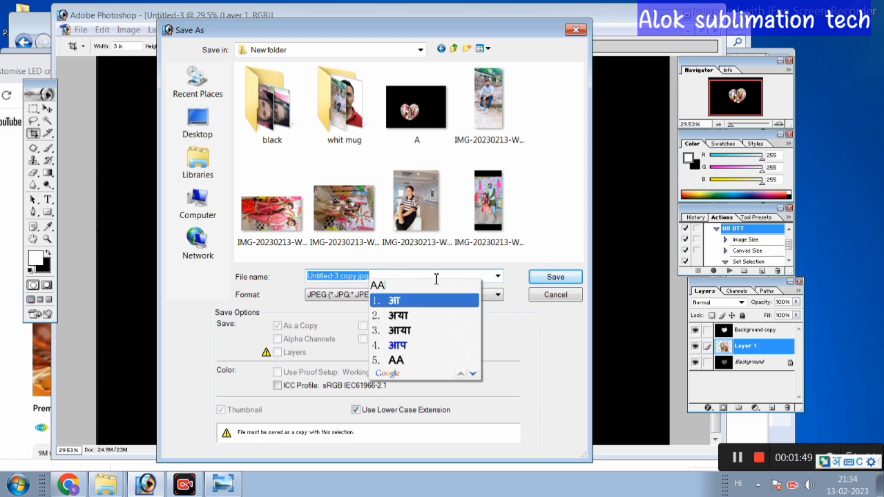
key(BackSpace)
key(BackSpace)
key(BackSpace)
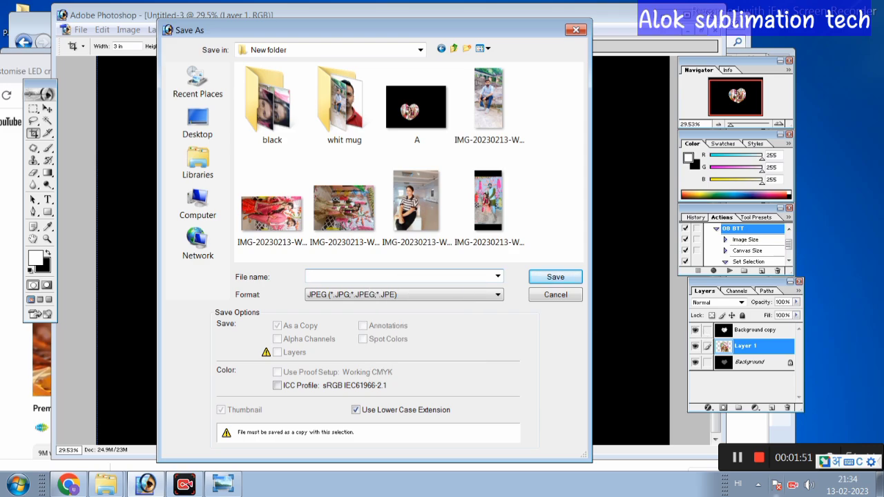
click(737, 483)
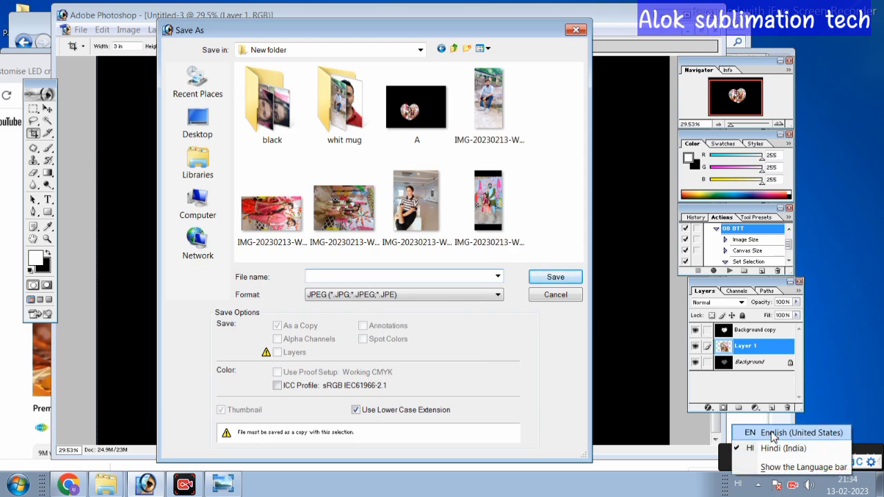
click(774, 433)
text(AA)
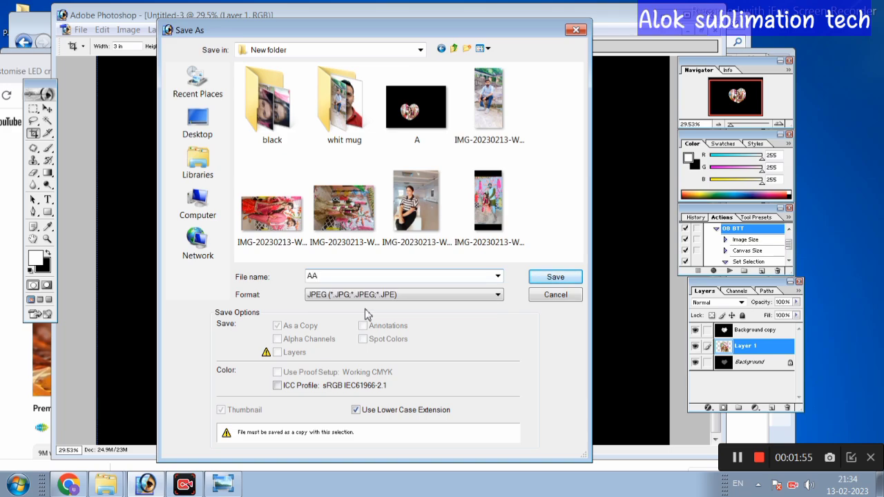
click(556, 277)
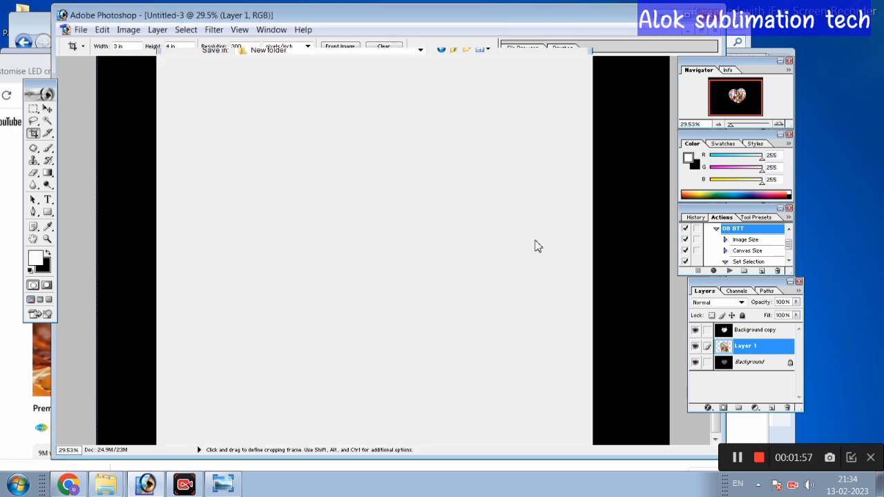
click(531, 171)
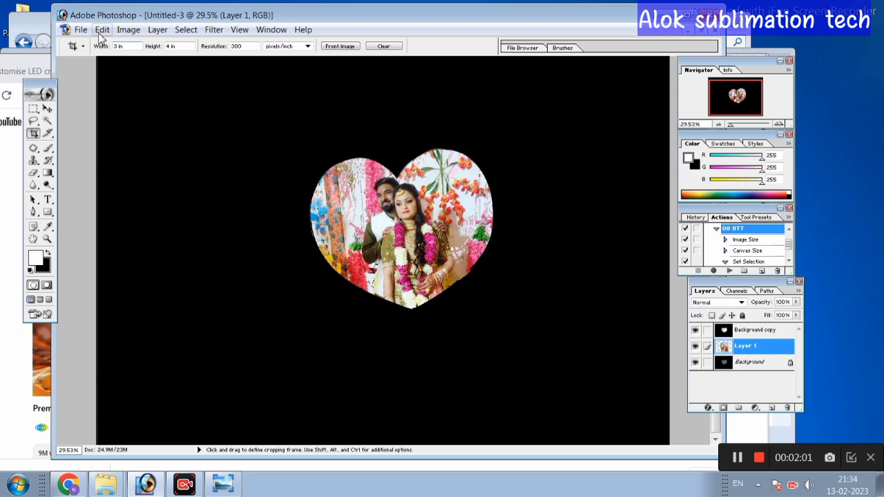
Save another JPEG copy named BB in New folder, accepting the JPEG options
click(80, 30)
click(122, 142)
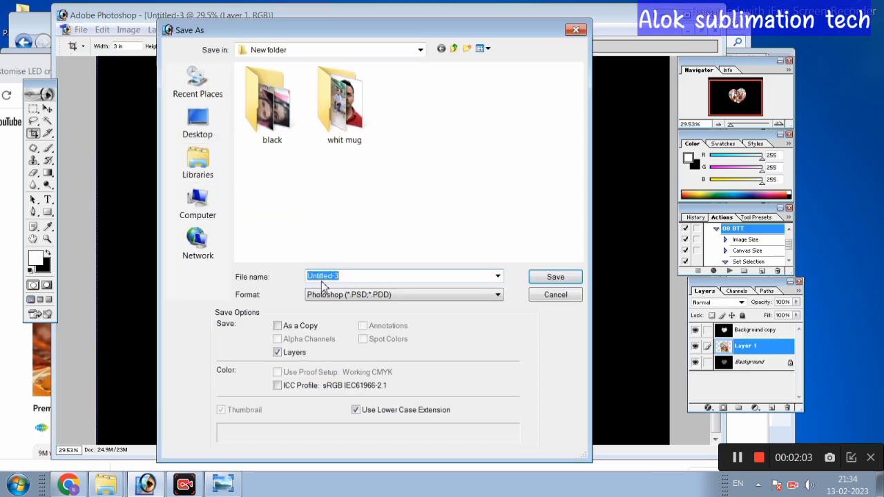
click(323, 294)
click(381, 359)
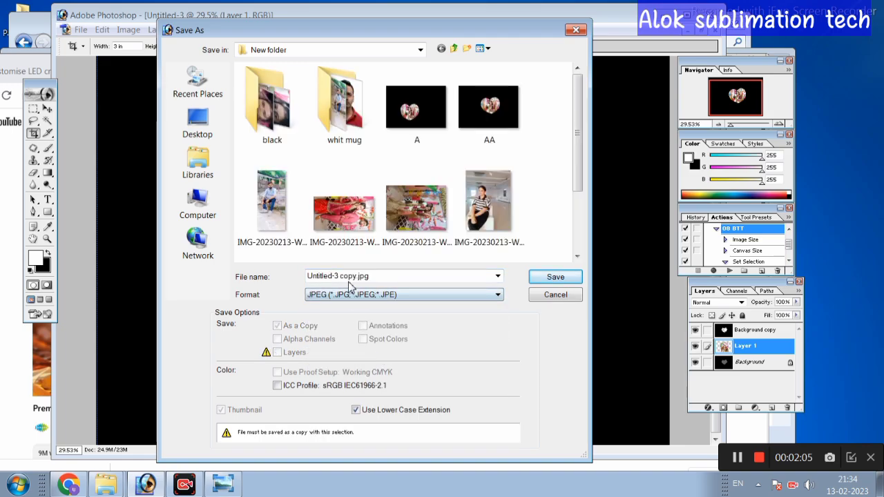
text(BB)
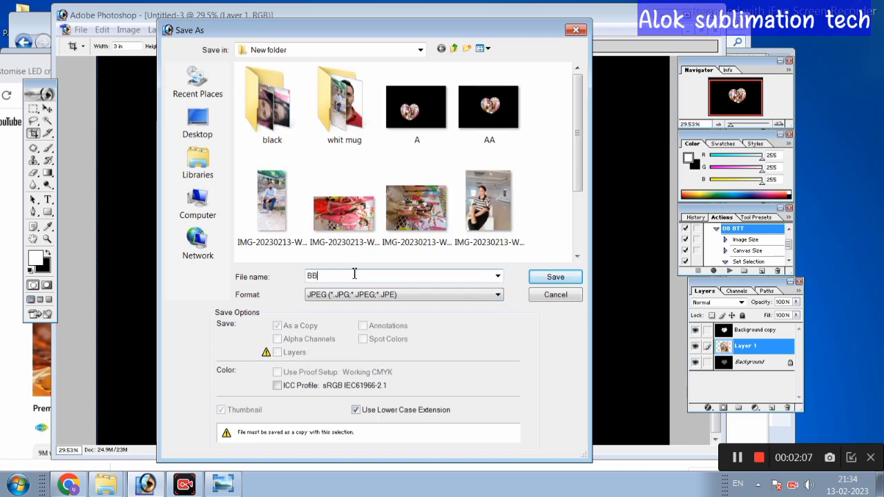
click(555, 278)
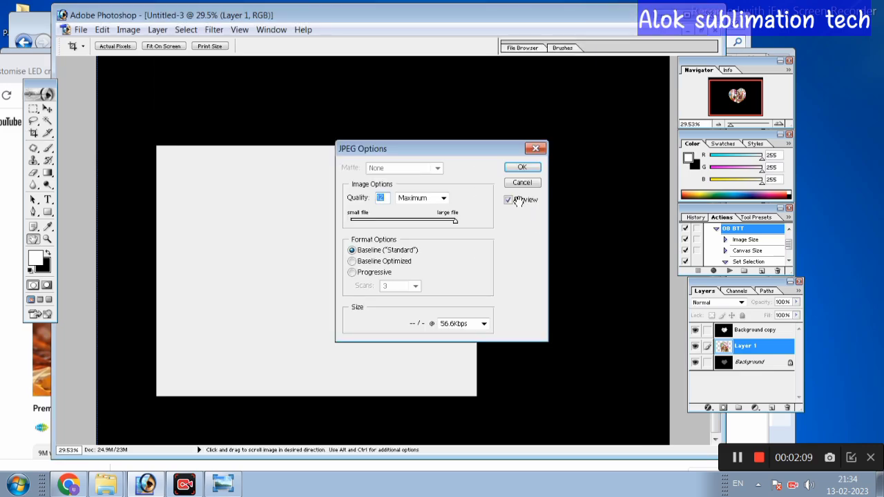
click(529, 171)
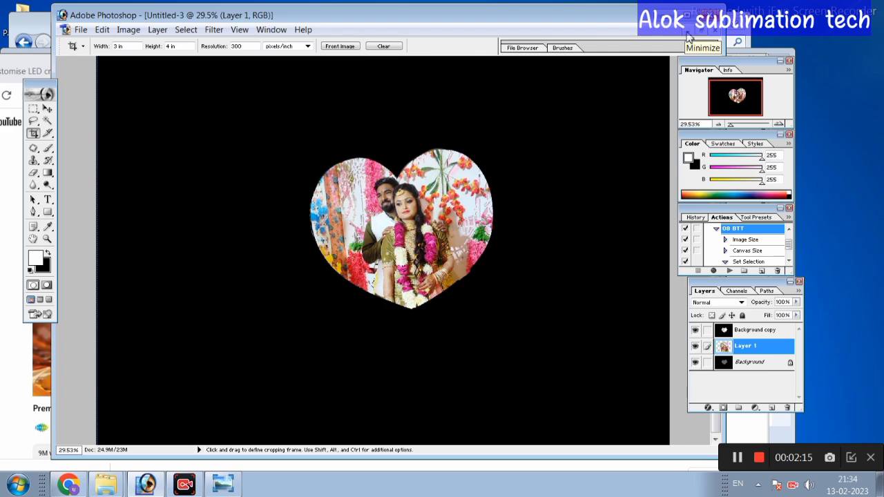
Minimize Untitled-3 and close the first wedding photo without saving
click(688, 36)
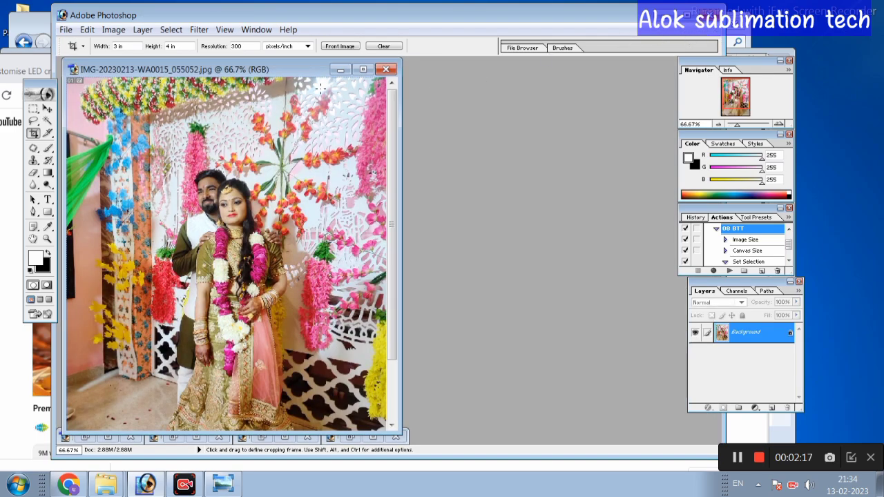
click(385, 70)
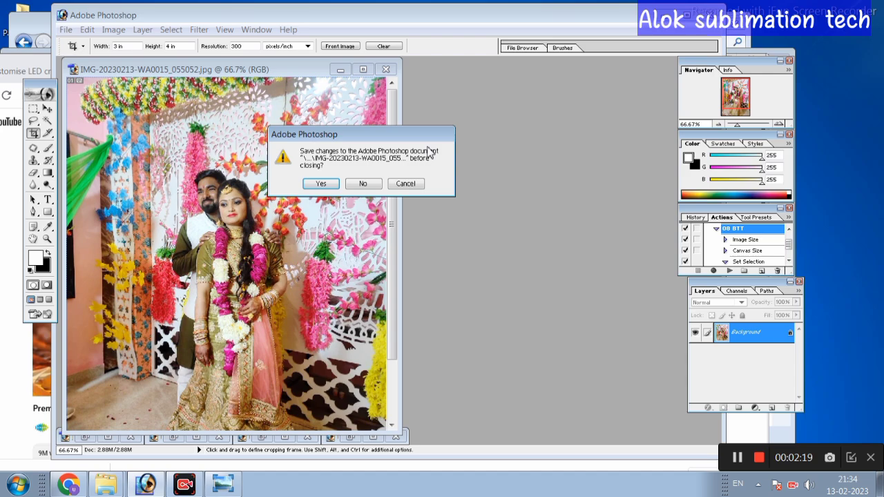
click(378, 185)
Restore the couple photo and the Untitled-3 heart composition, keeping Untitled-2 minimized
click(262, 436)
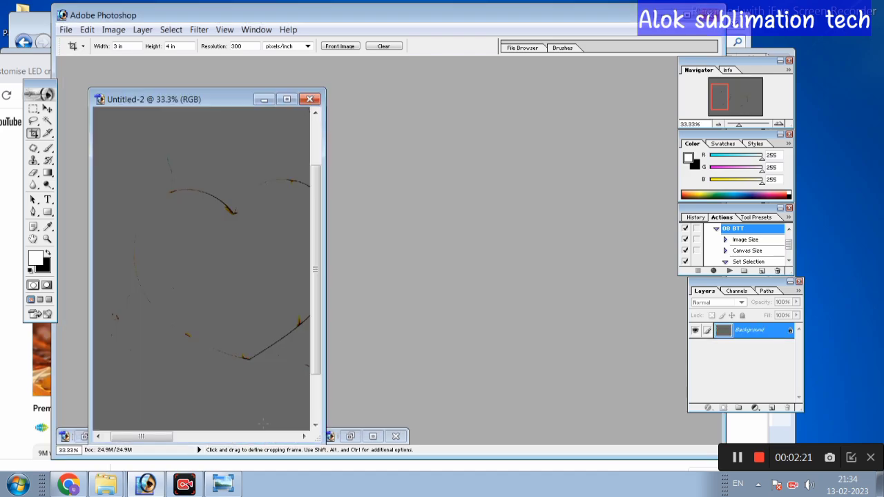
click(263, 100)
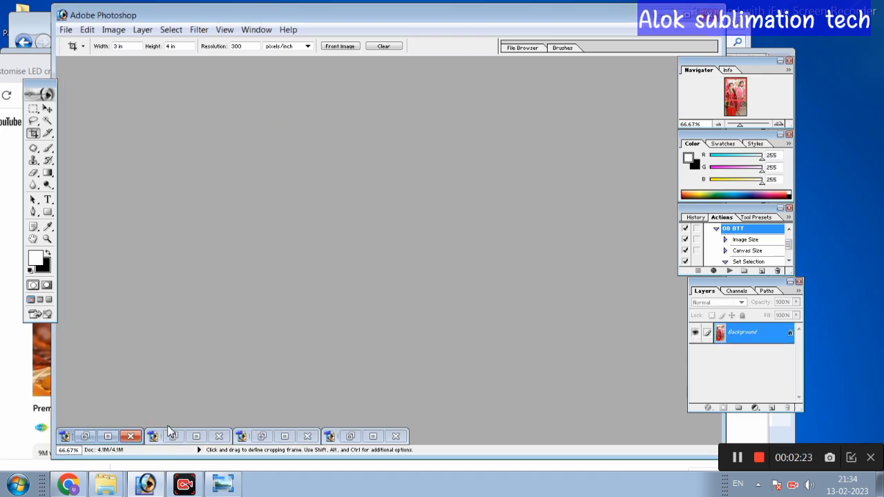
click(88, 437)
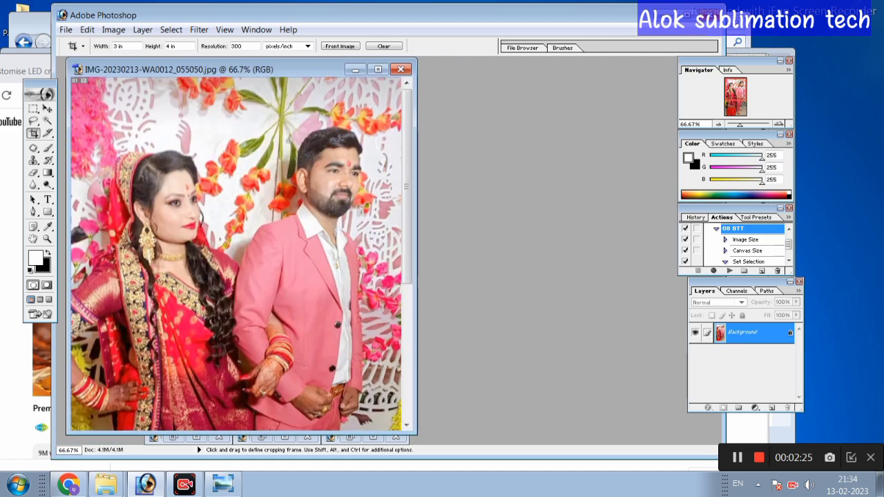
click(372, 437)
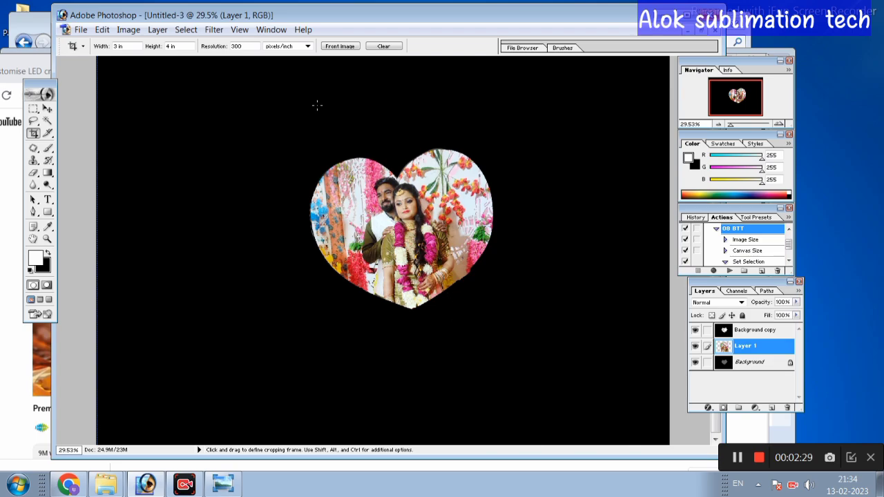
Hide and delete the old garland photo Layer 1 in Untitled-3
click(47, 108)
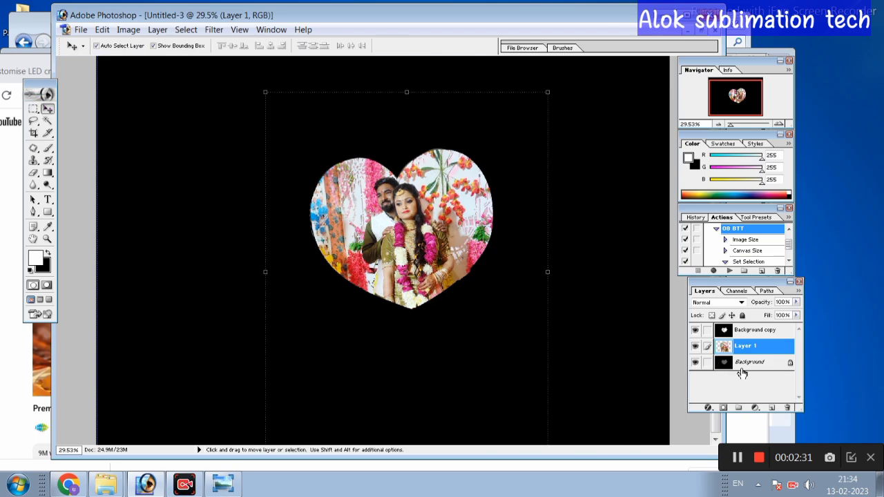
click(694, 346)
right_click(725, 347)
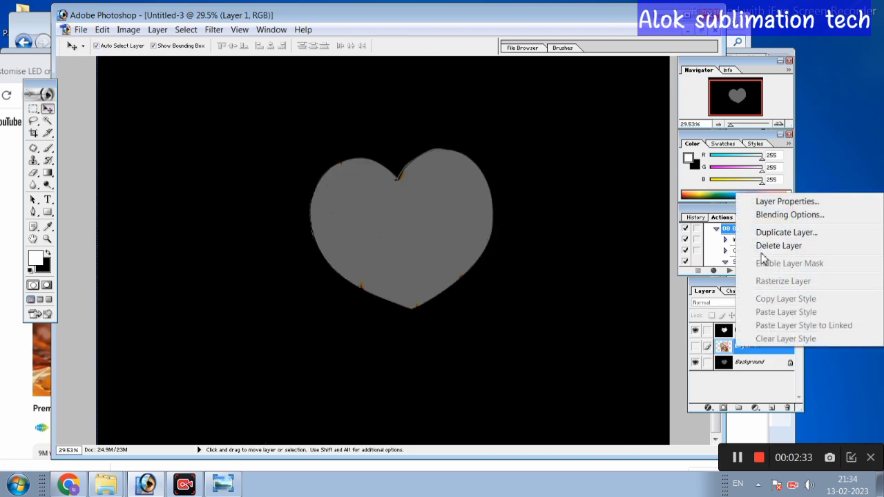
click(756, 245)
click(326, 181)
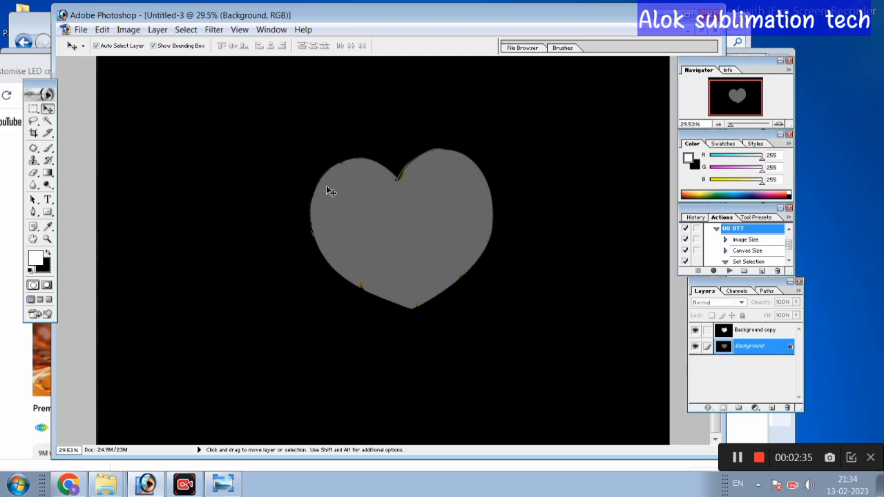
Drag the pink-suit couple photo into Untitled-3 and centre it in the heart
click(701, 32)
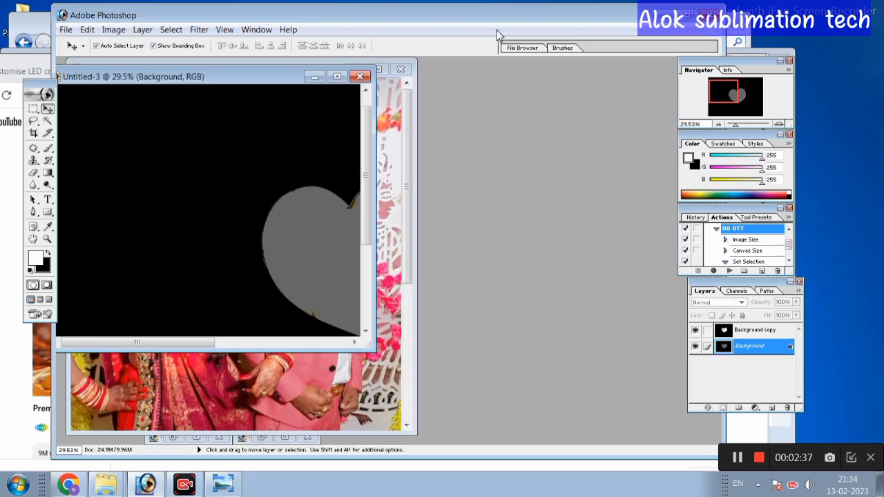
drag(259, 81, 569, 111)
click(239, 174)
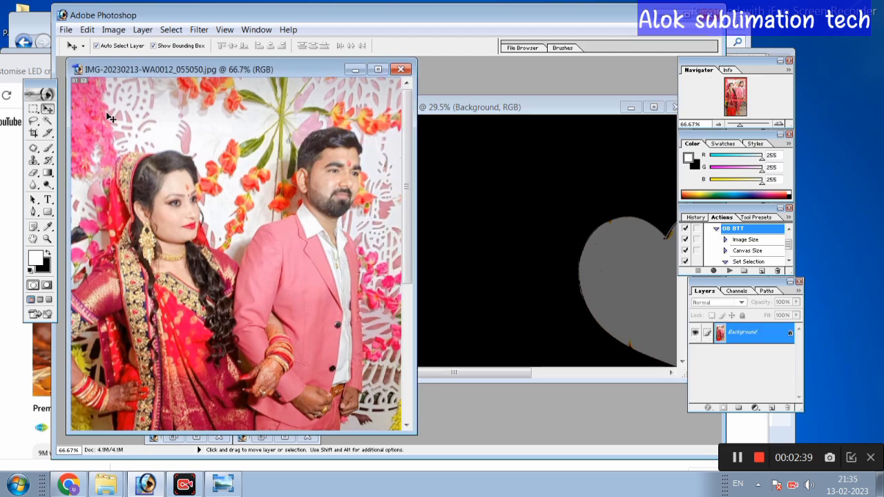
drag(307, 171, 647, 256)
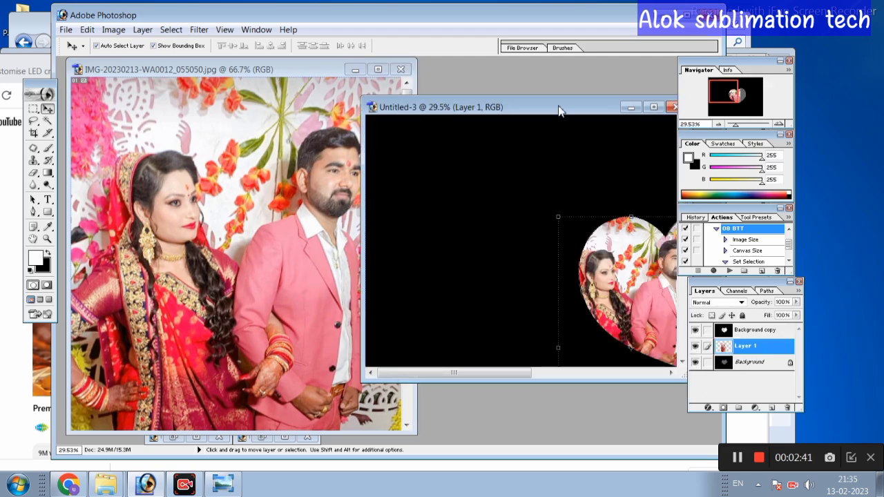
double_click(559, 110)
drag(397, 249, 436, 249)
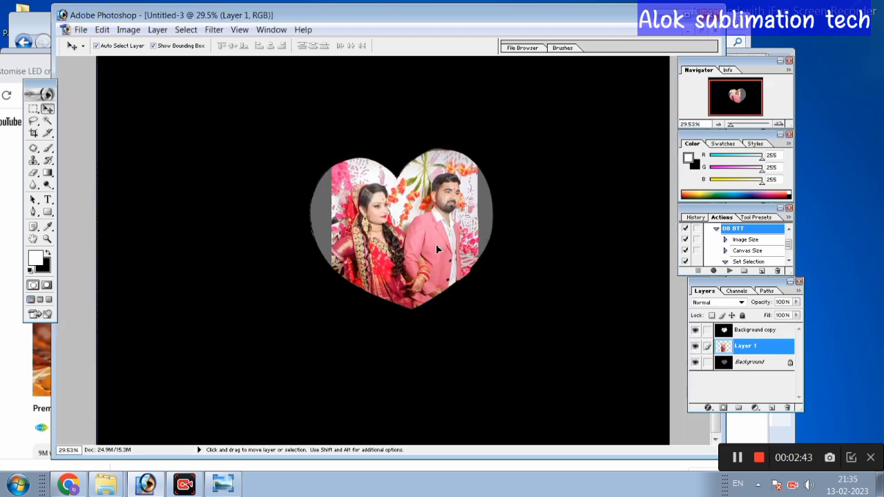
Scale the pink-suit photo to about 121.3% and reposition it to fill the heart
key(ctrl+t)
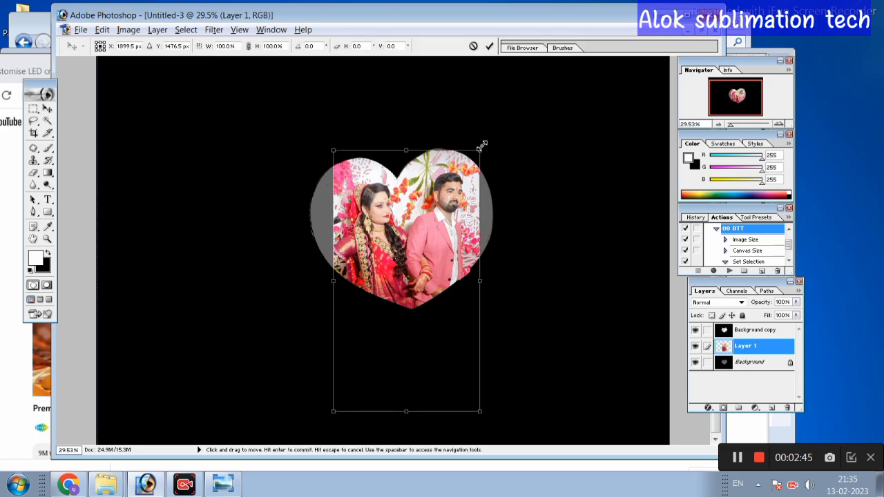
mouse_move(481, 145)
mouse_down()
mouse_move(525, 138)
mouse_move(512, 144)
mouse_up()
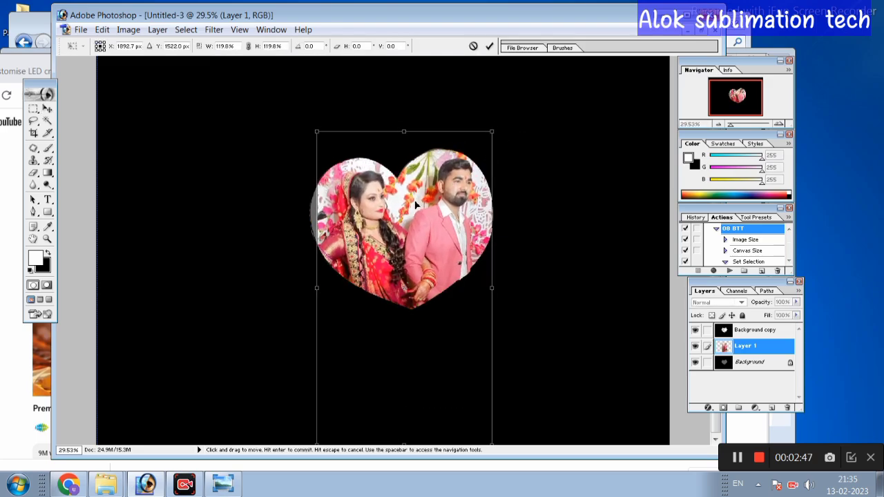
drag(414, 201, 411, 201)
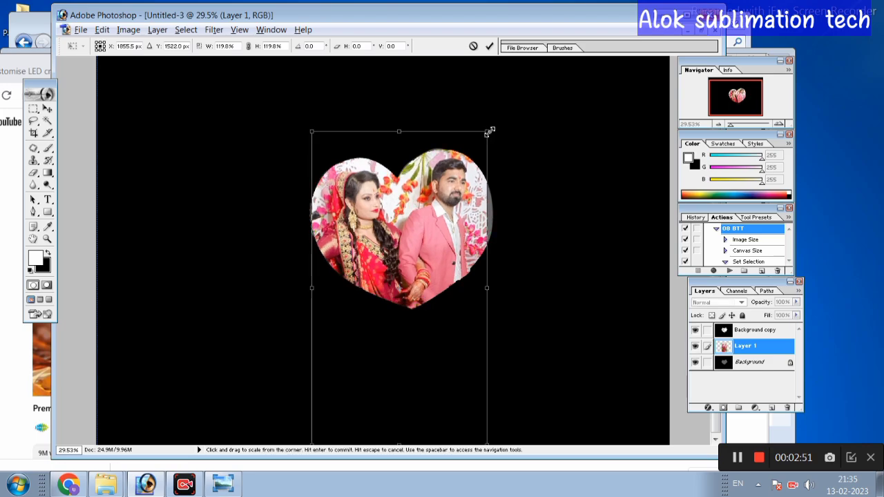
mouse_move(490, 132)
mouse_down()
mouse_move(483, 158)
mouse_move(531, 149)
mouse_up()
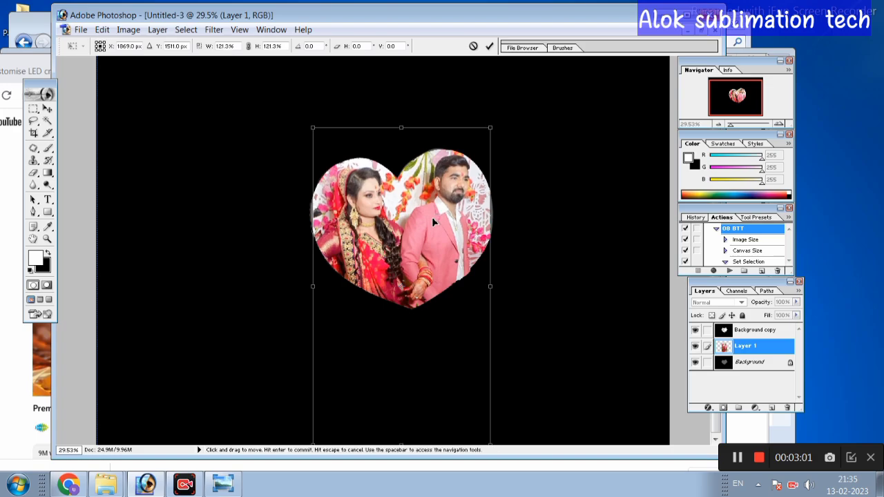
drag(432, 218, 432, 225)
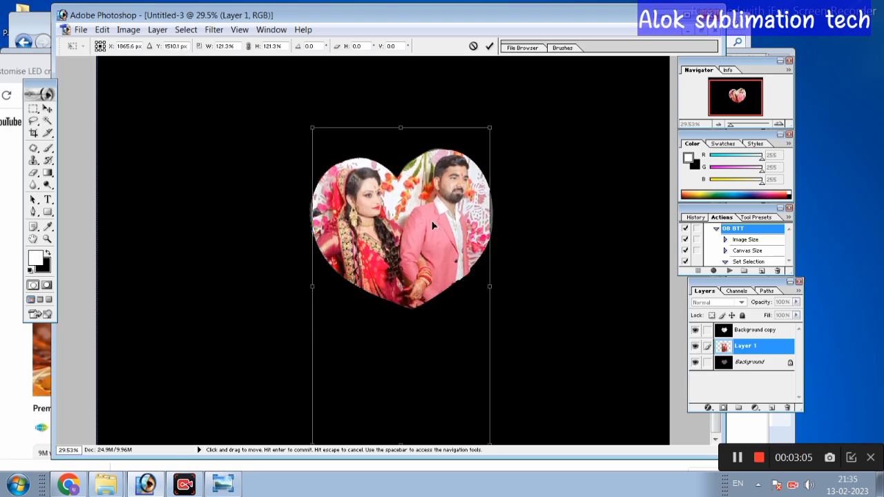
key(Return)
click(33, 108)
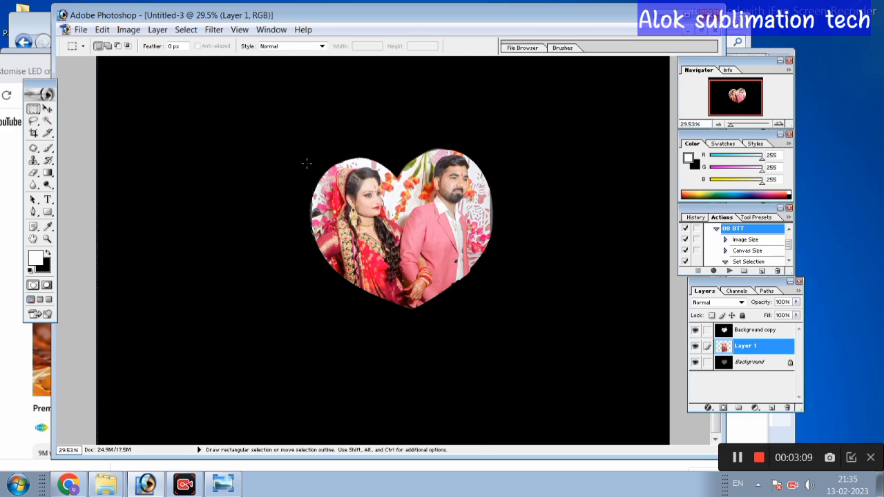
drag(302, 211, 318, 279)
Stretch the photo's left and right edge strips outward to fill the heart's side gaps
click(47, 109)
key(ctrl+t)
drag(287, 220, 269, 219)
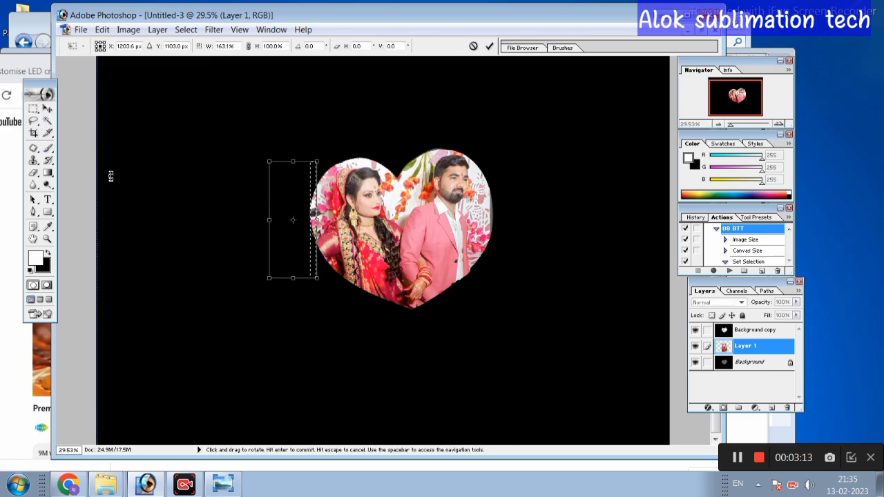
click(33, 133)
click(328, 181)
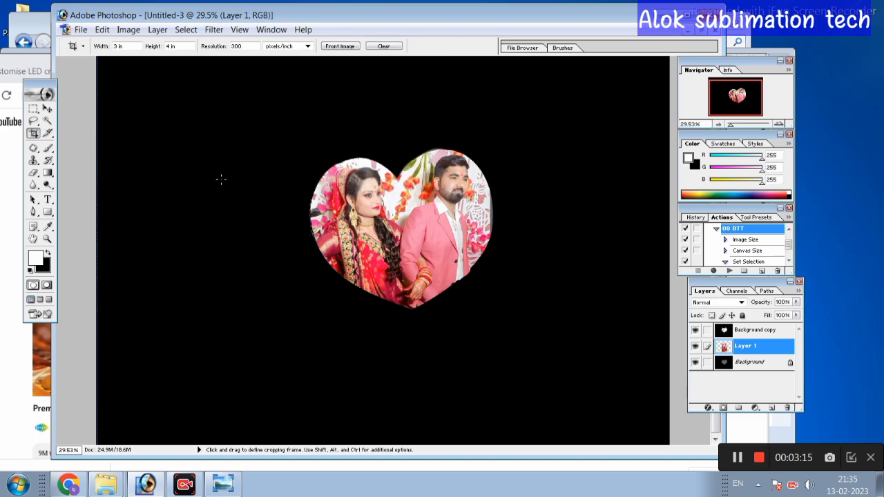
click(33, 108)
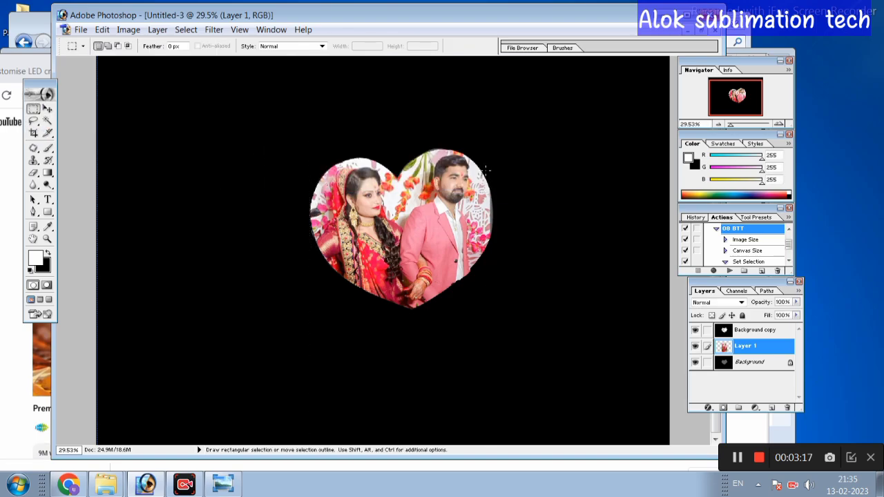
click(47, 108)
drag(531, 216, 570, 224)
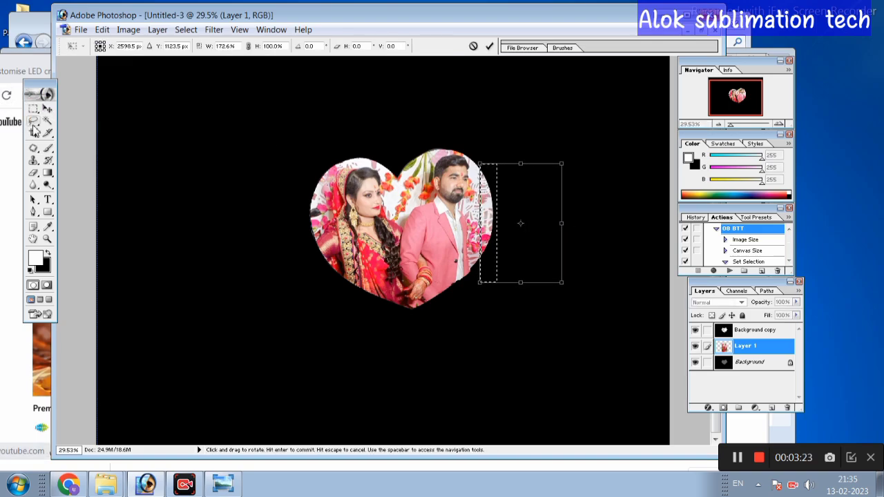
click(33, 133)
click(329, 181)
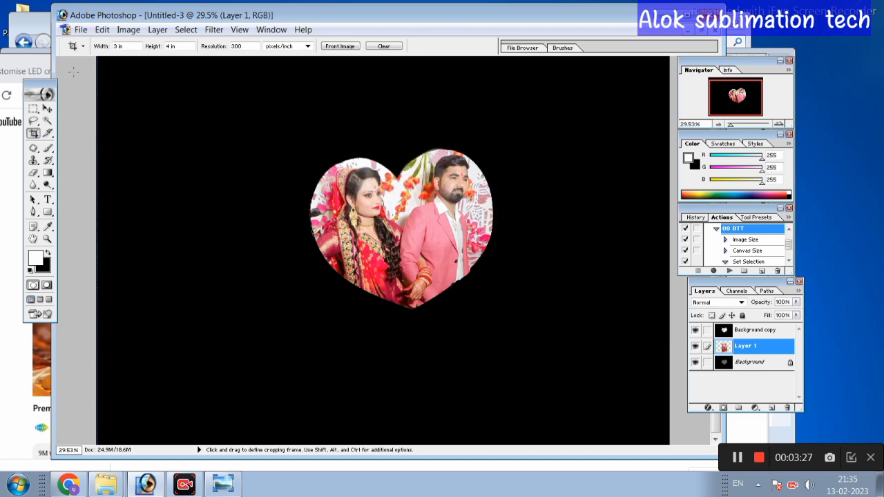
Shrink the whole couple photo layer to 98.2%
click(47, 109)
click(502, 124)
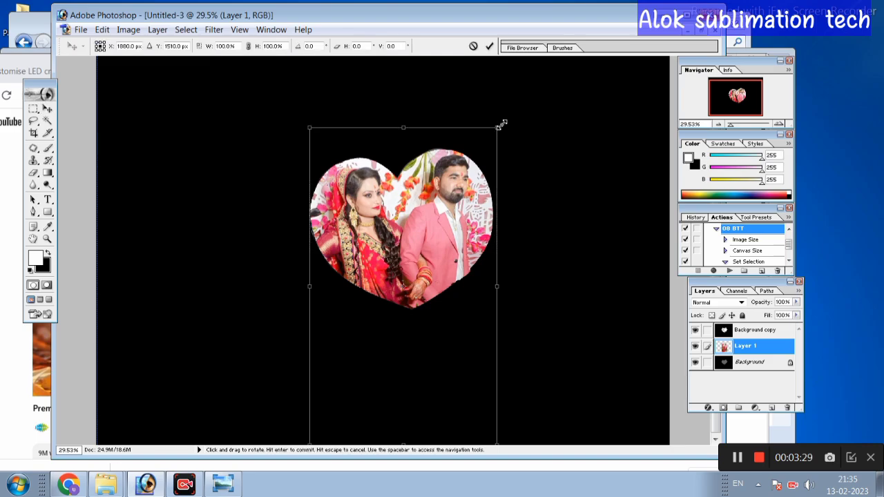
drag(502, 125, 499, 126)
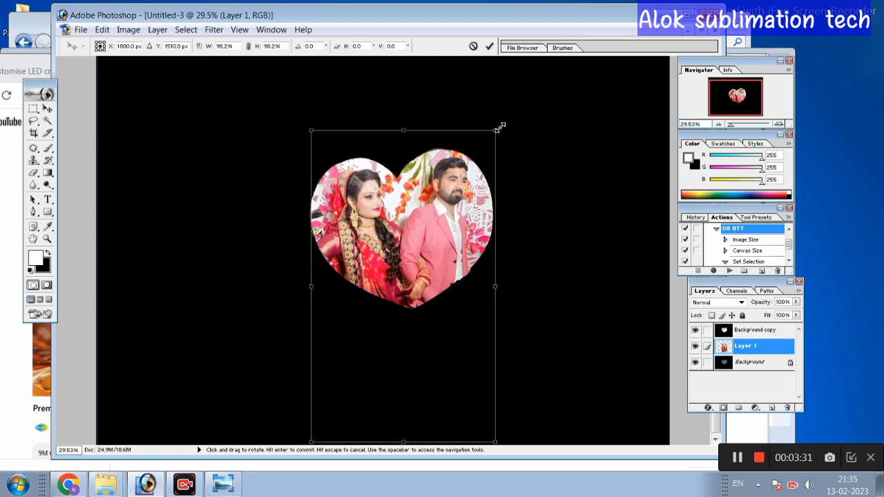
key(Return)
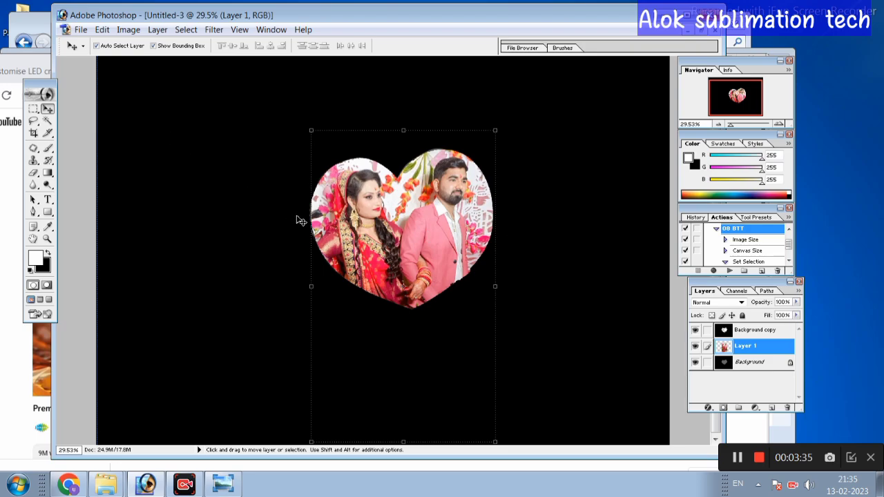
Re-stretch the left-edge strip to 116.5% width out to the heart edge
click(33, 133)
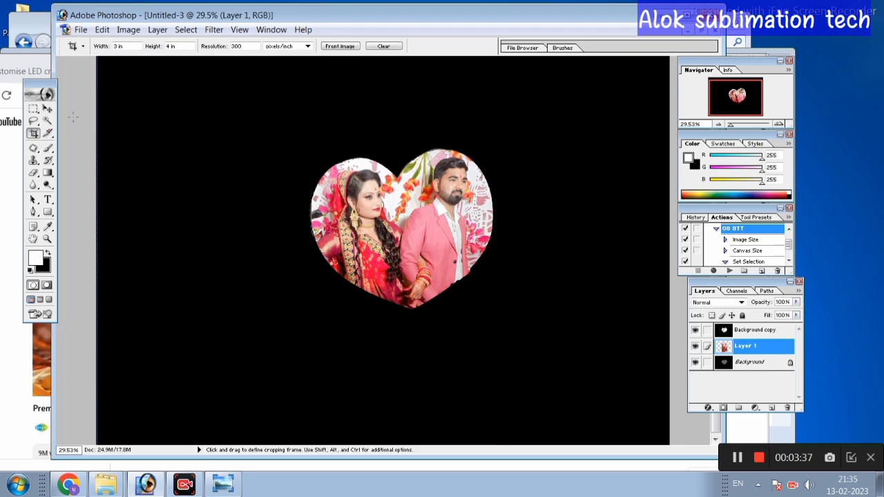
click(33, 109)
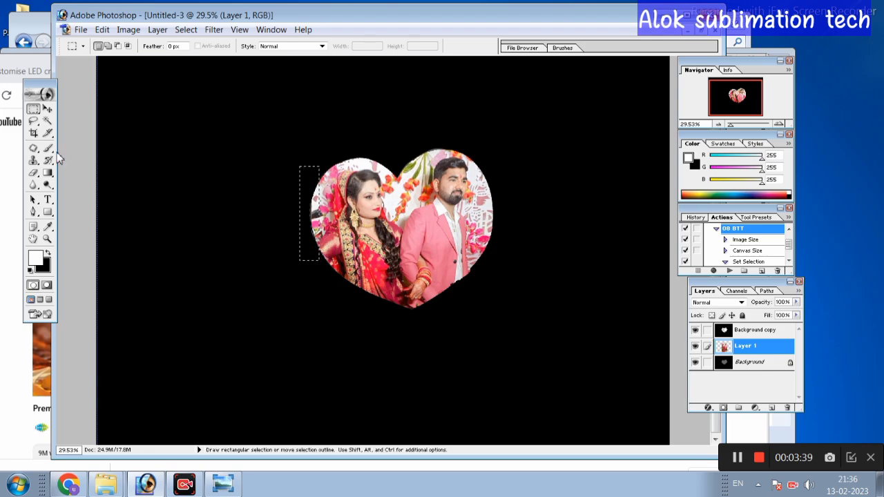
click(47, 109)
drag(298, 212, 295, 213)
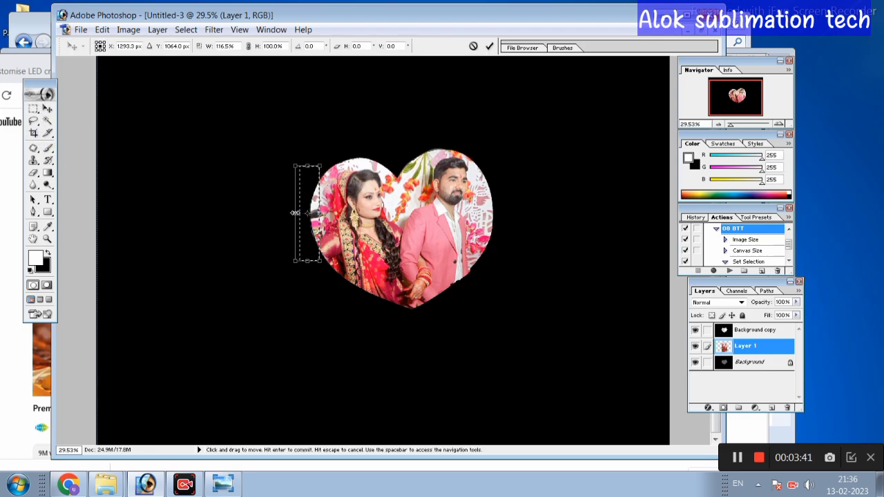
click(34, 134)
click(324, 181)
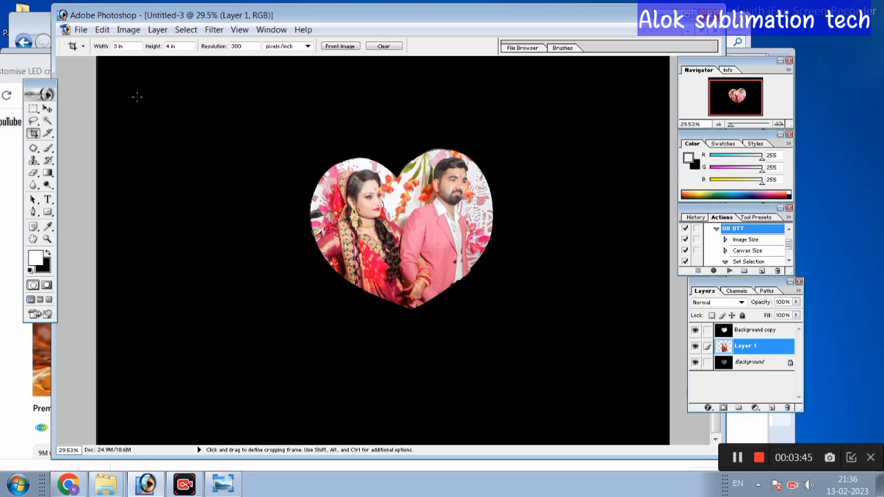
Save Untitled-3 as JPEG 'CC' in New folder with default JPEG options
click(81, 30)
click(107, 145)
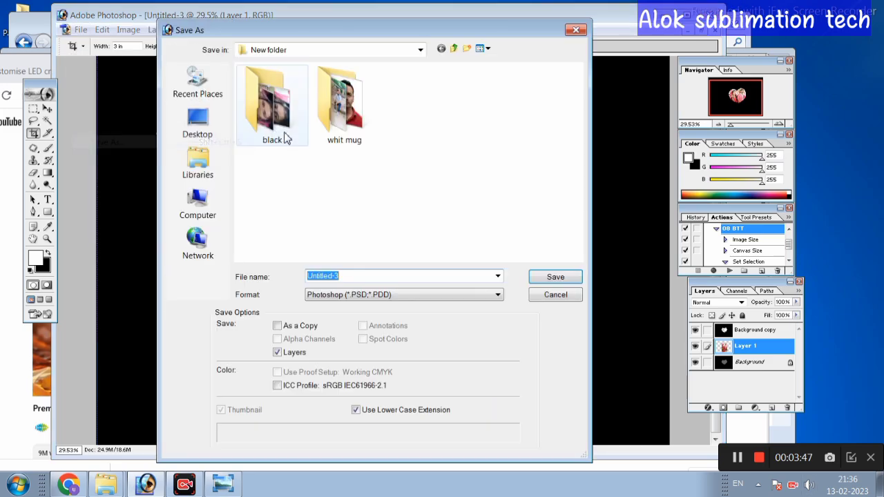
click(355, 295)
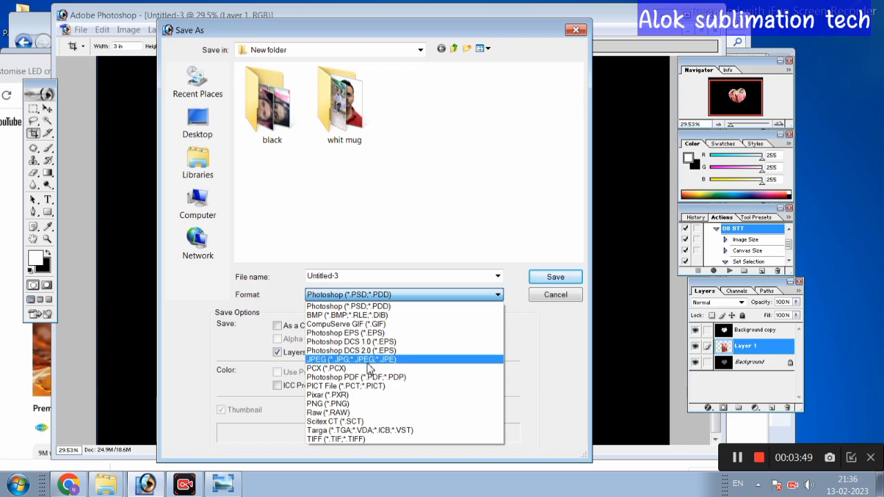
click(366, 366)
triple_click(339, 276)
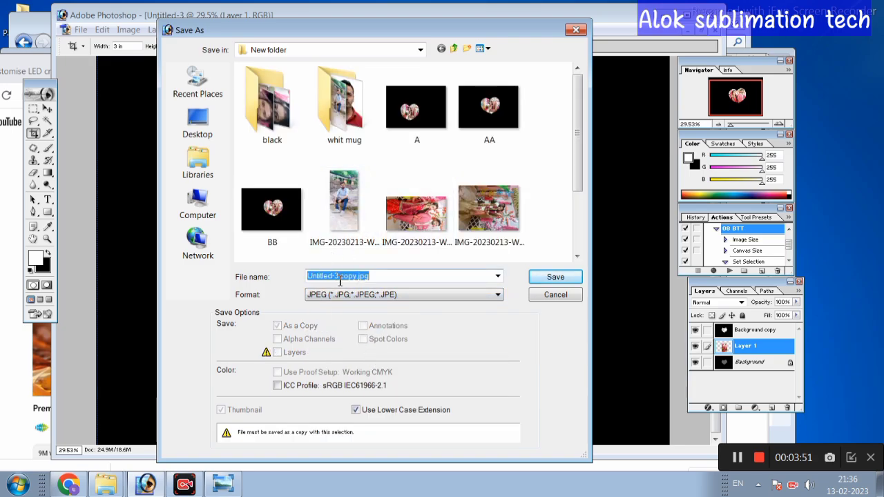
text(CC)
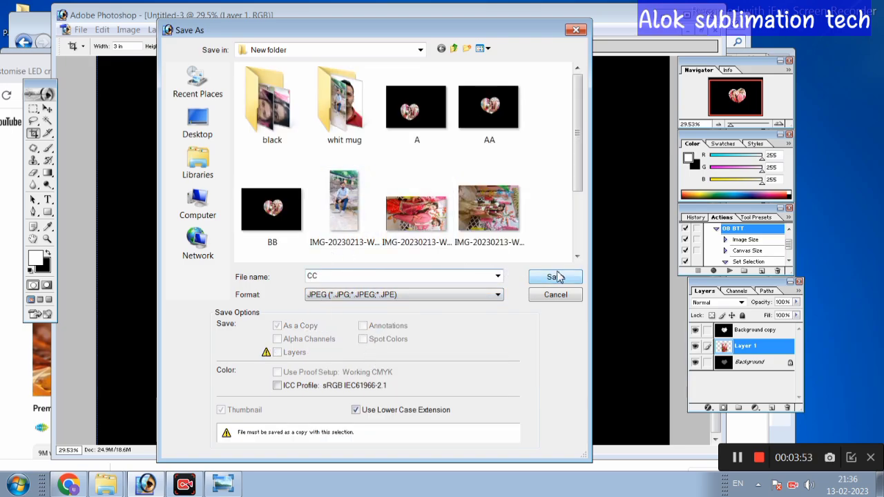
click(556, 277)
click(521, 169)
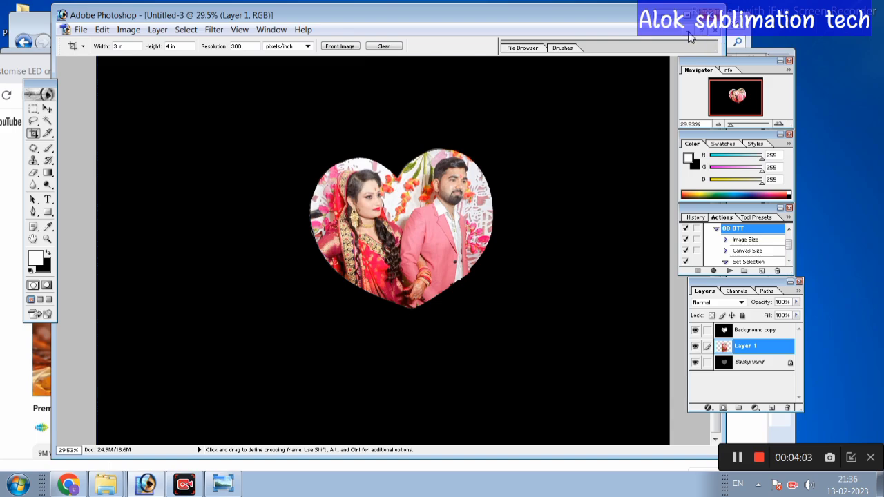
Close the original couple photo without saving and open New folder on the desktop
click(689, 37)
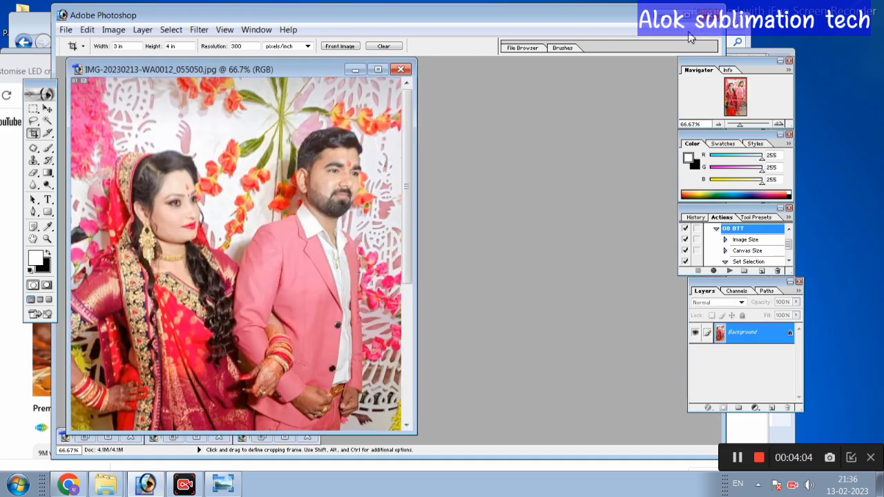
click(401, 69)
click(363, 184)
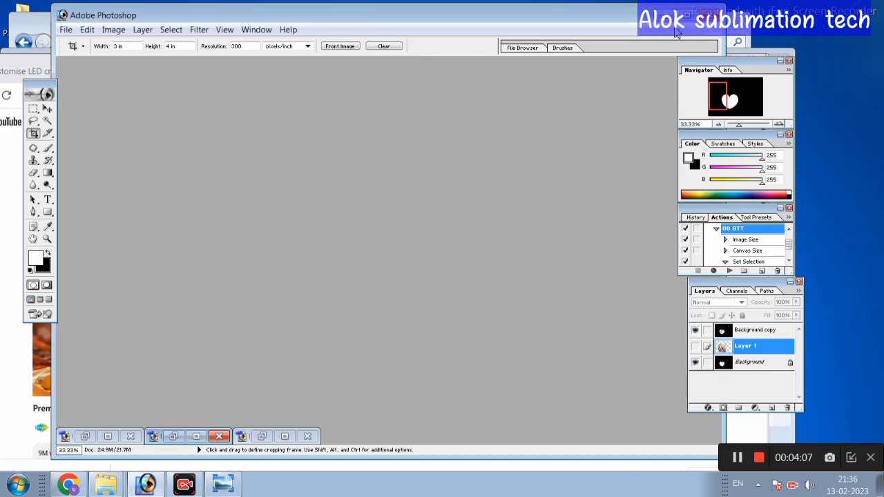
click(688, 15)
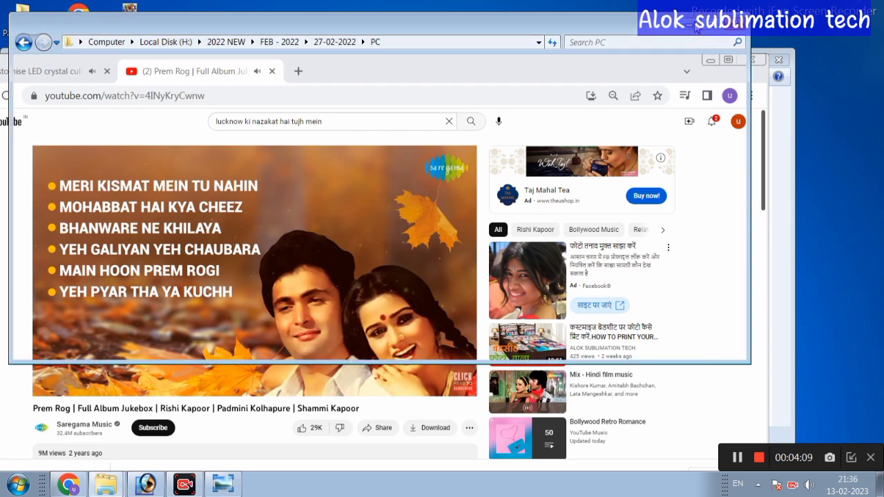
click(753, 69)
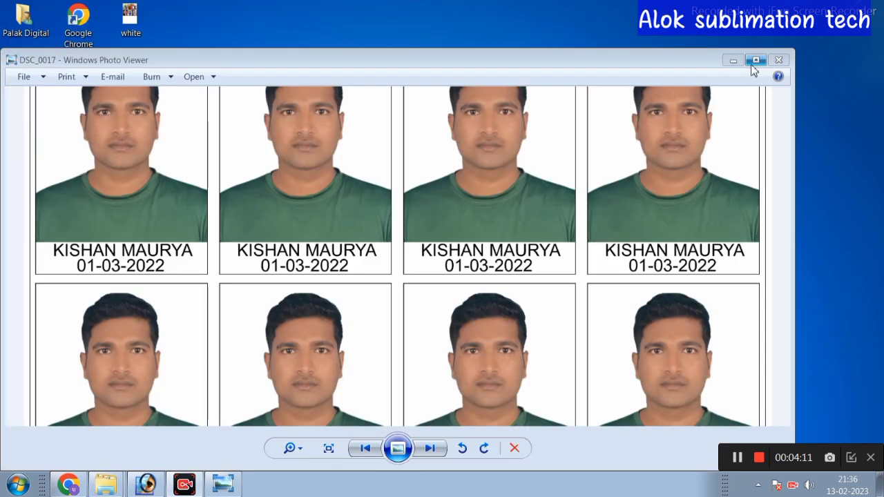
click(776, 62)
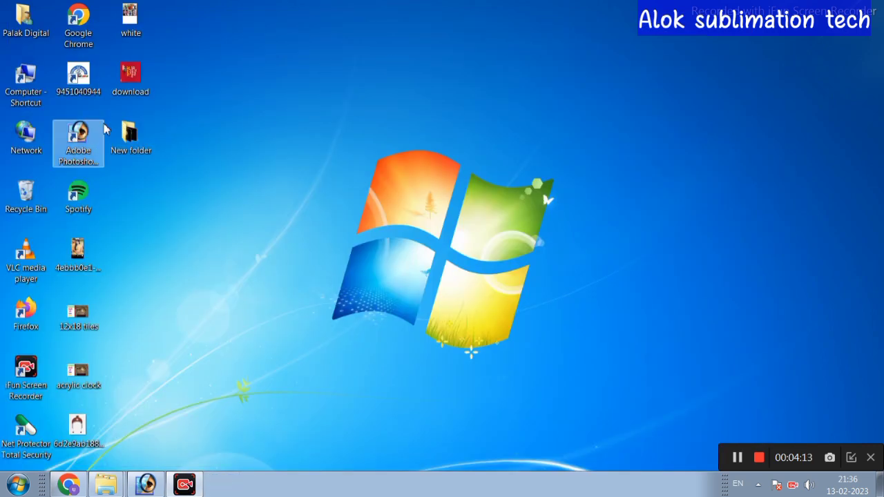
double_click(146, 140)
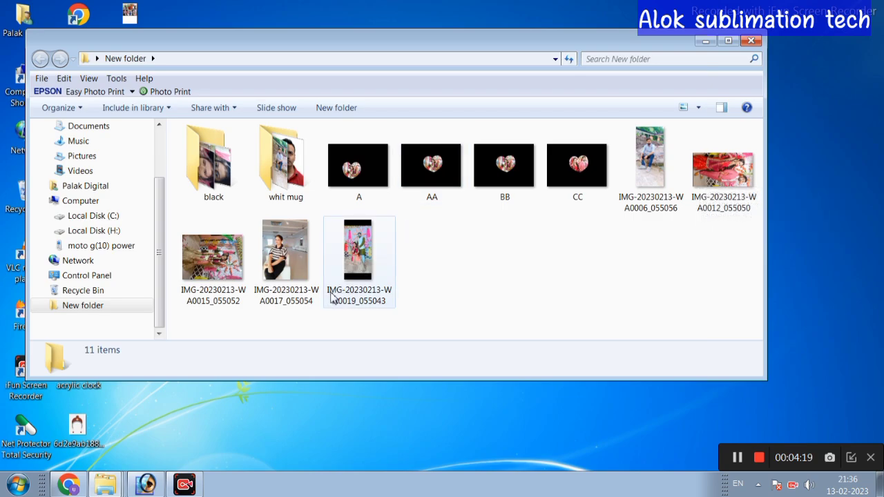
mouse_move(358, 249)
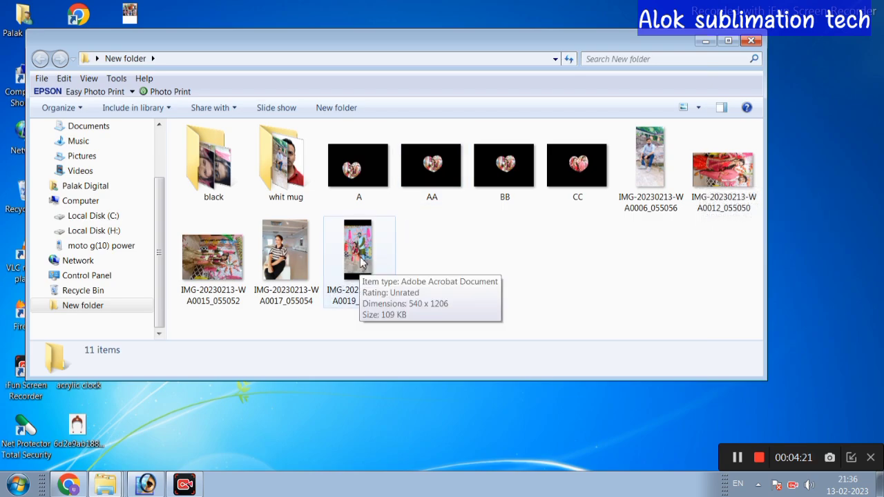
Preview the IMG-20230213-WA0019_055043 photo and try opening it in Photoshop, dismissing the error
right_click(360, 259)
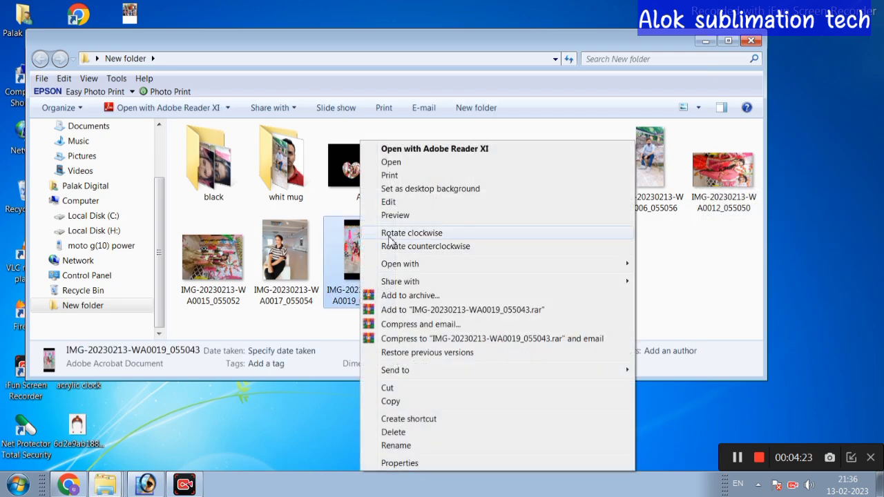
click(395, 214)
scroll(424, 215, up, 3)
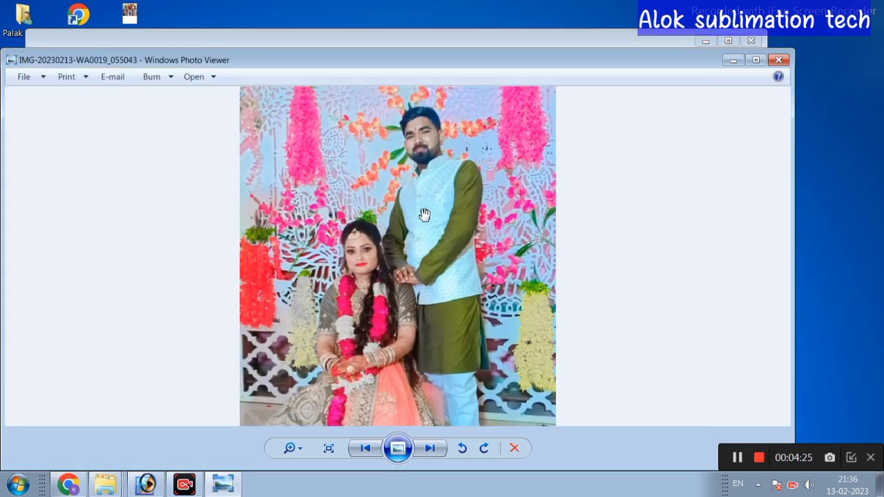
drag(424, 216, 428, 241)
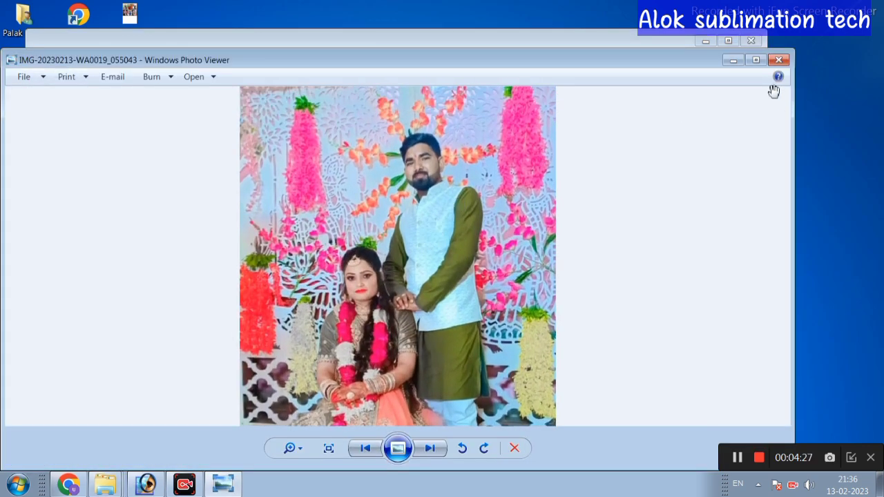
click(778, 60)
right_click(366, 245)
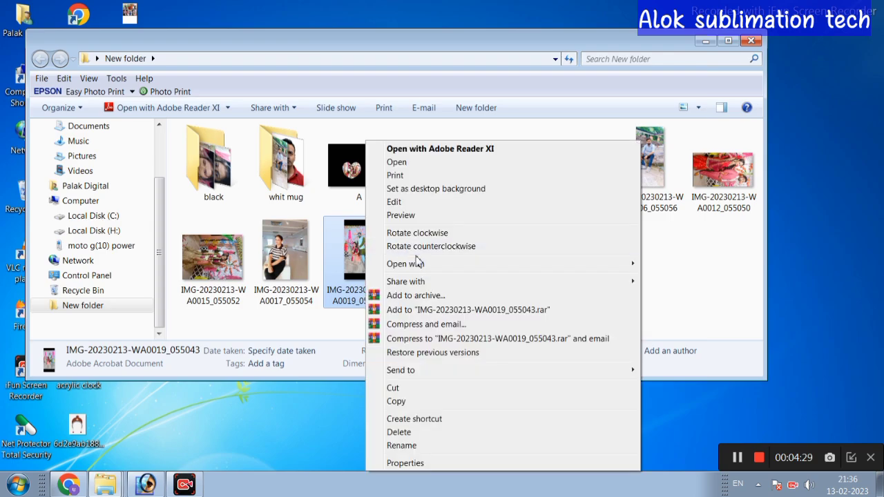
click(690, 264)
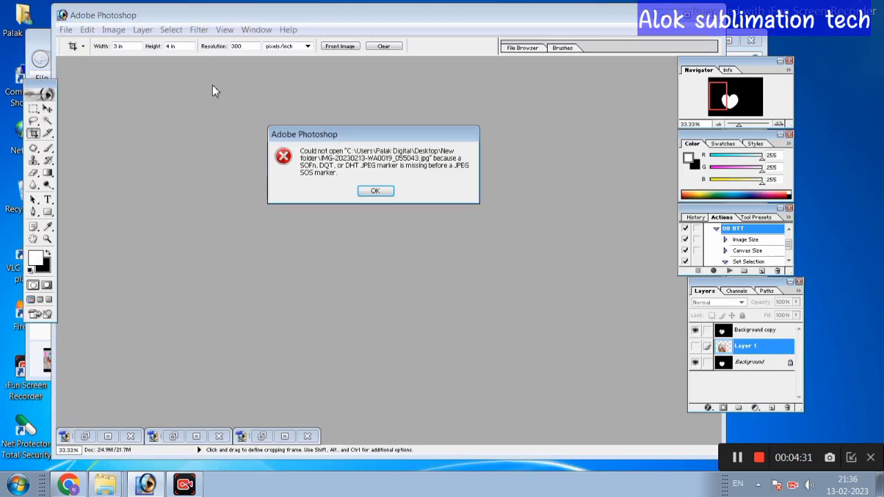
click(376, 189)
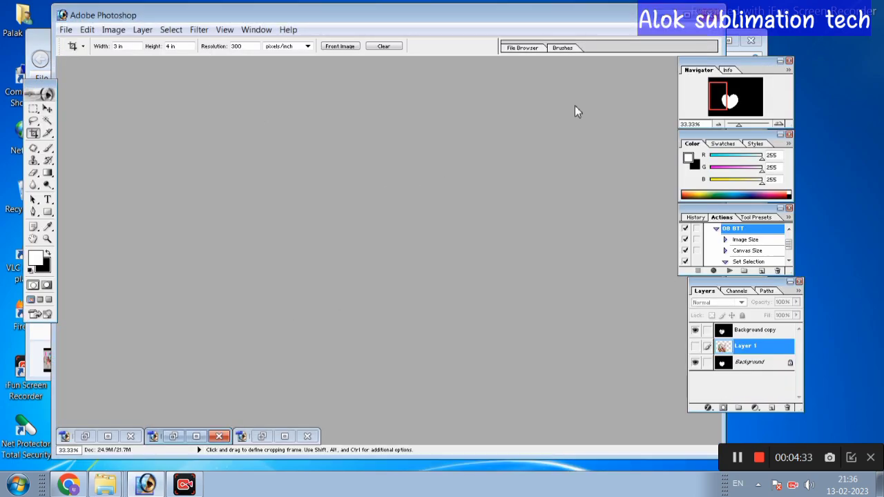
click(687, 14)
Rotate the WA0019 photo counterclockwise and open it in Photoshop
right_click(370, 250)
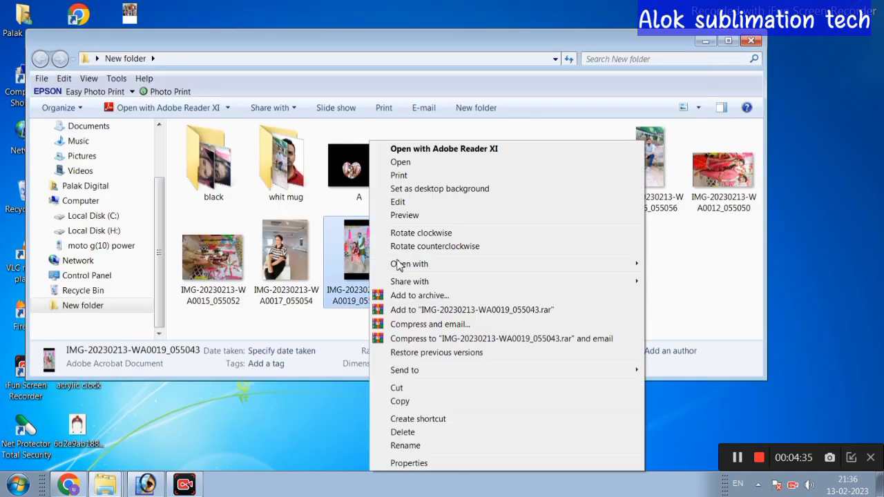
click(424, 247)
right_click(356, 259)
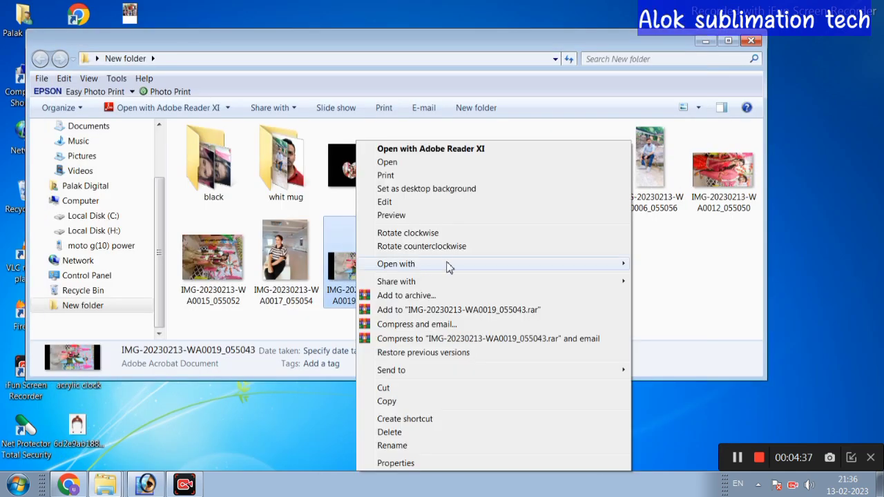
mouse_move(396, 264)
click(652, 264)
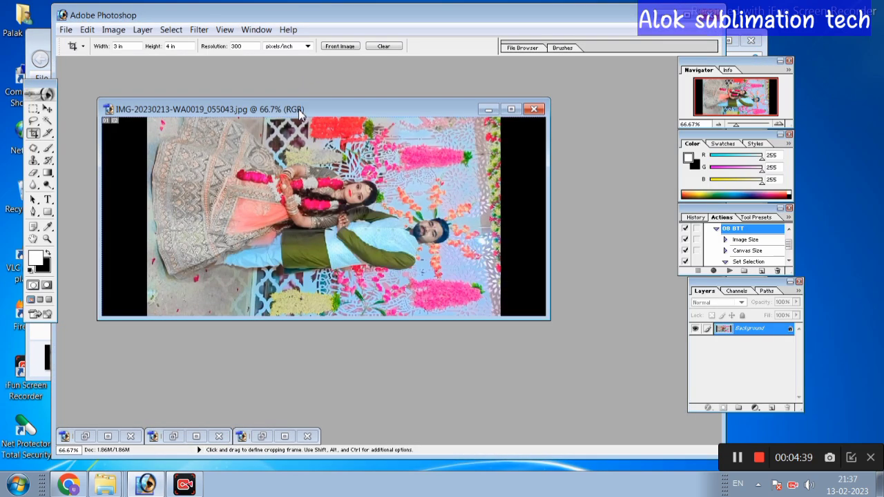
Rotate the canvas 90° counterclockwise to portrait and apply a Brightness/Contrast adjustment
click(113, 30)
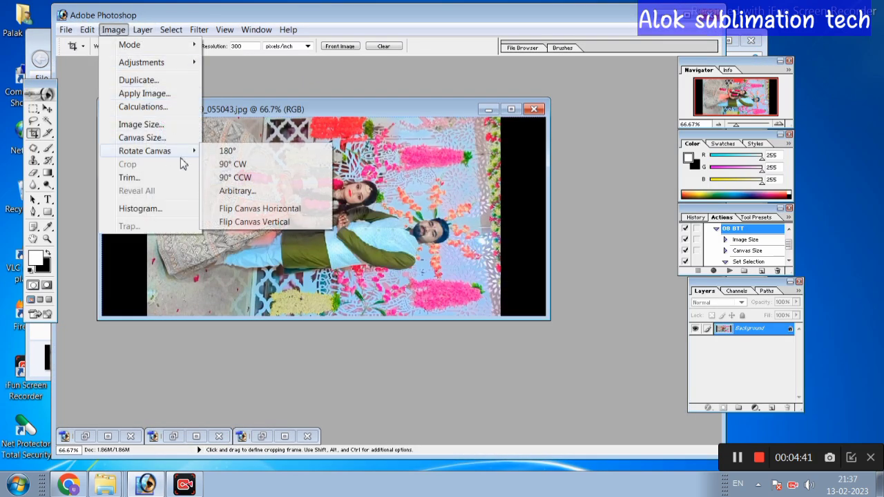
click(227, 177)
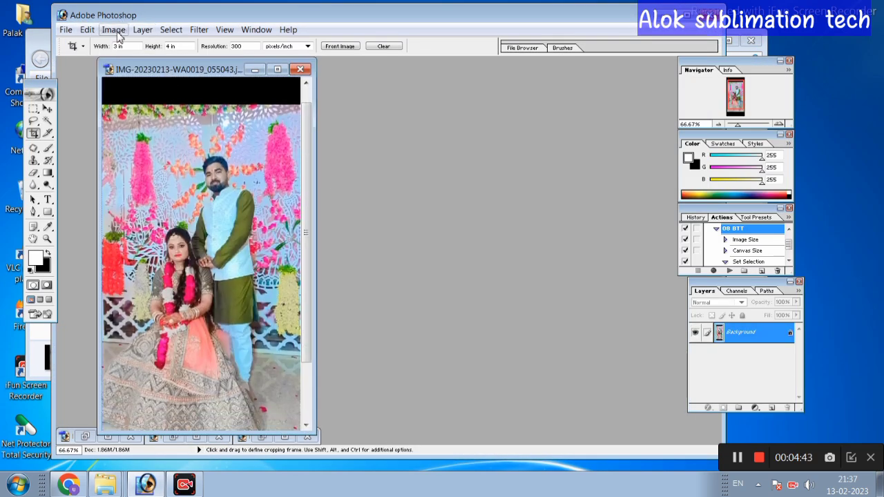
click(113, 29)
click(293, 143)
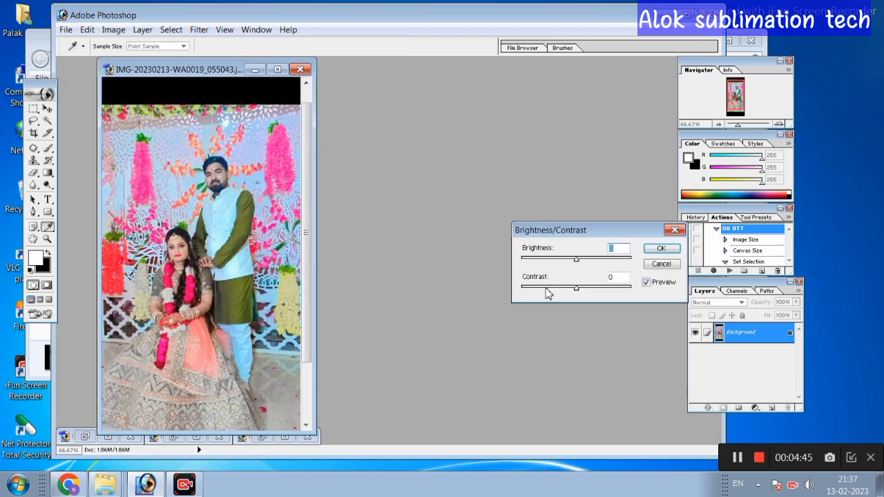
click(662, 249)
key(c)
Apply the Magic Pro smoothing filter at graininess 30 to the photo
click(199, 29)
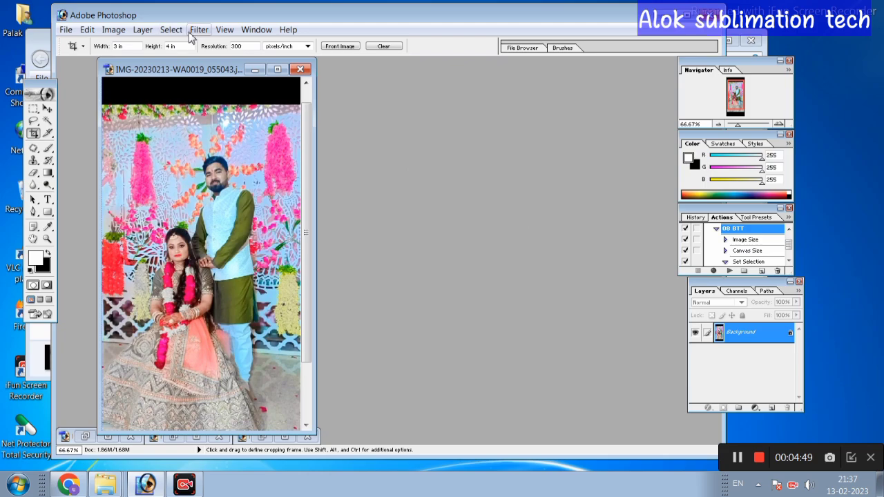
click(387, 311)
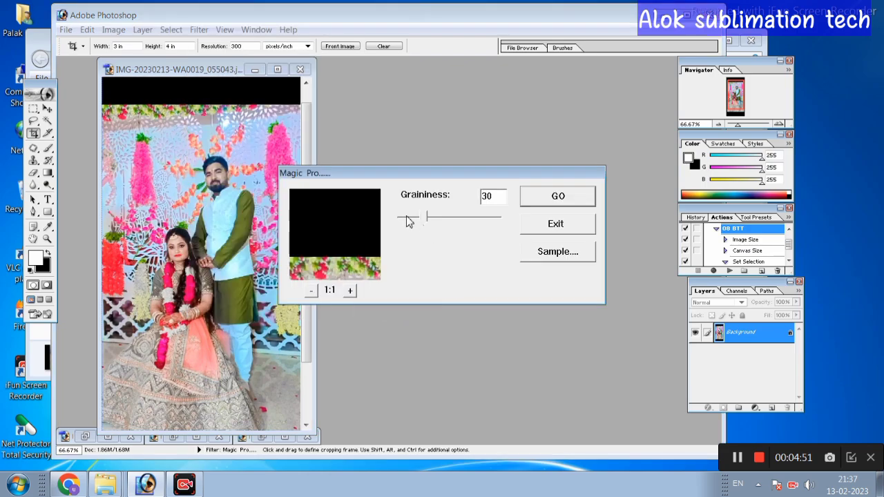
click(555, 196)
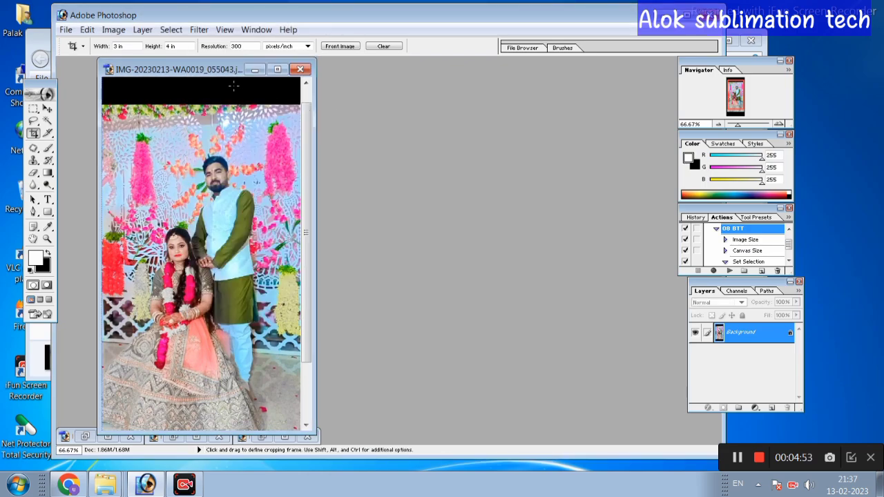
mouse_move(203, 62)
mouse_down()
mouse_move(255, 98)
mouse_move(440, 101)
mouse_up()
Restore Untitled-2 and unmaximize the Untitled-3 heart document into a floating window
click(261, 435)
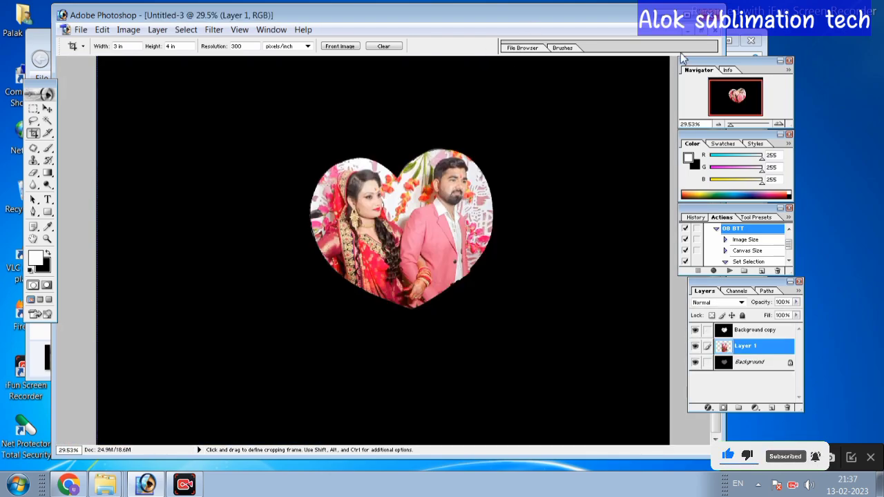
click(701, 33)
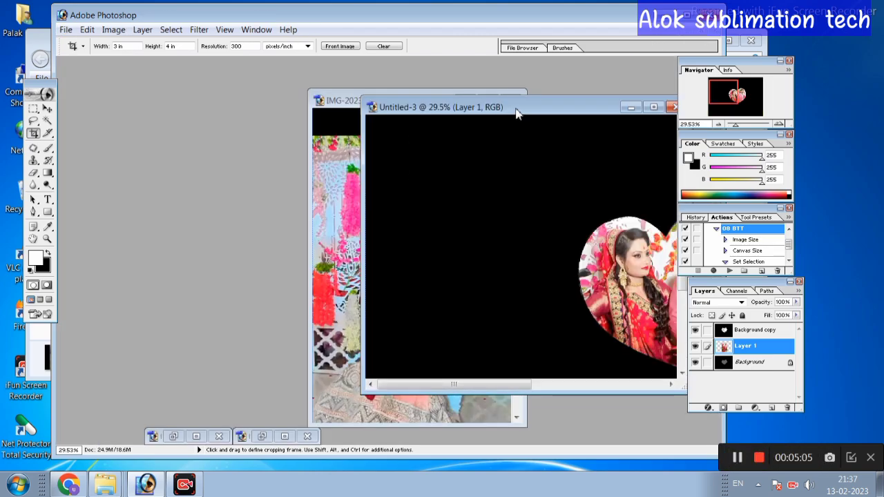